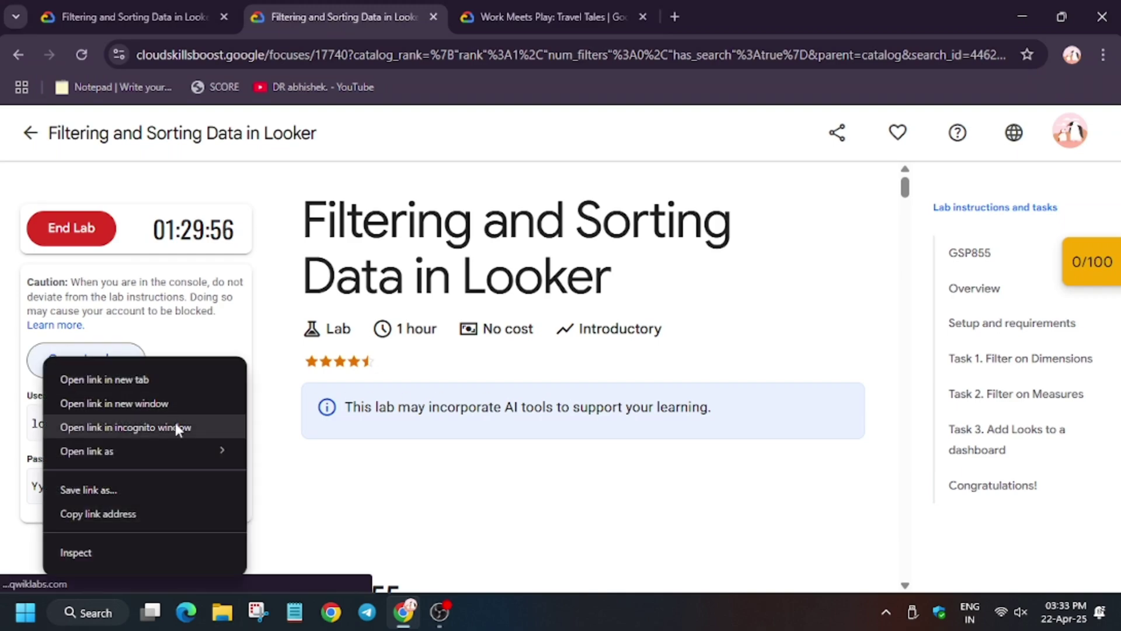
Step: Open Looker in an incognito window and log in with the lab username and password
click(178, 431)
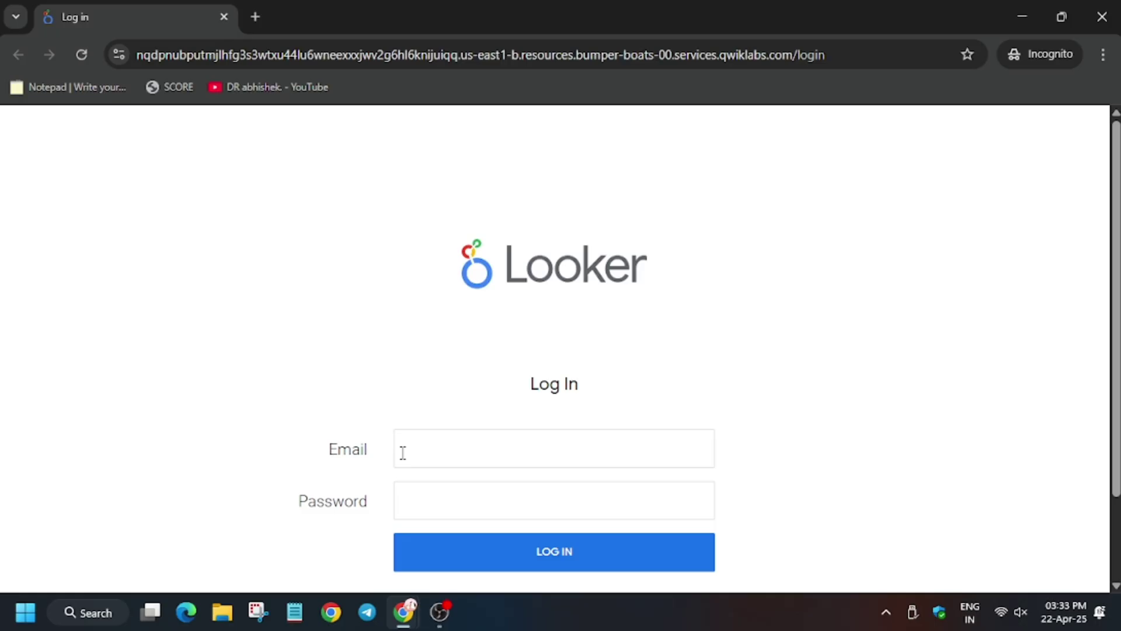
key(ctrl+v)
key(ctrl+Tab)
click(216, 482)
key(ctrl+Tab)
click(430, 502)
key(ctrl+v)
click(486, 570)
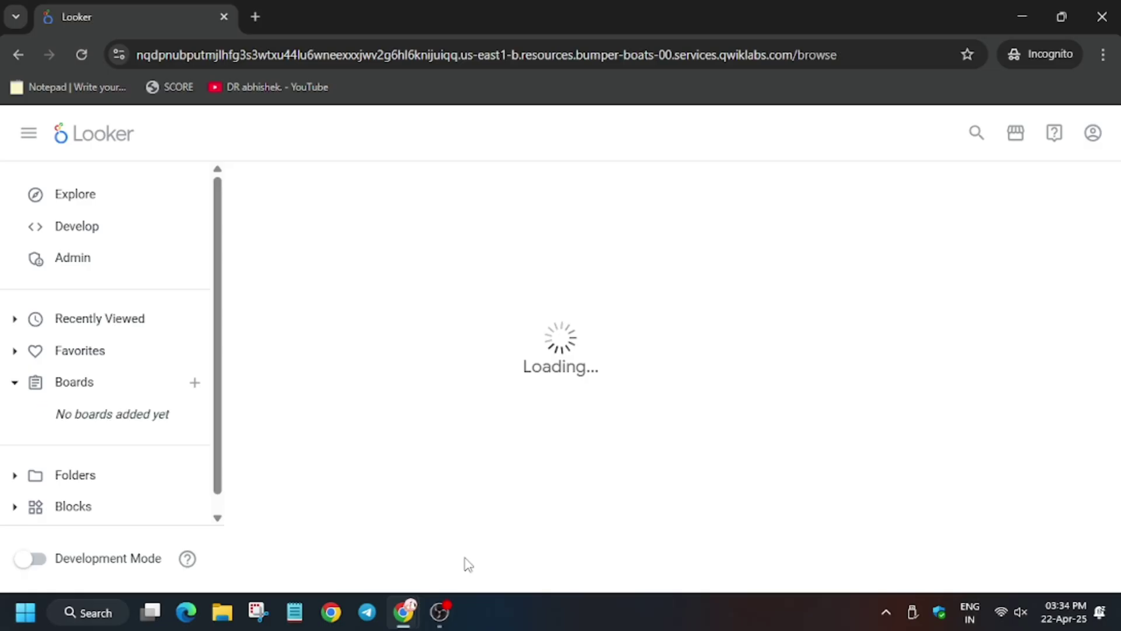
Step: Turn on Development Mode and review the lab's Task 1 instructions
click(29, 558)
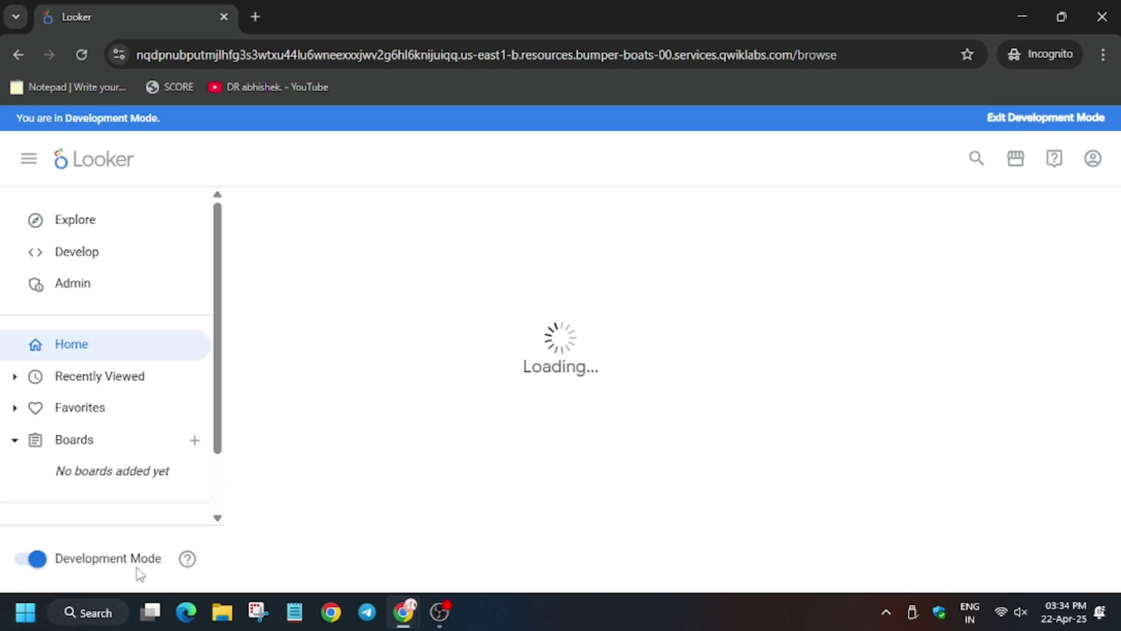
key(alt+Tab)
click(964, 375)
scroll(703, 438, down, 1)
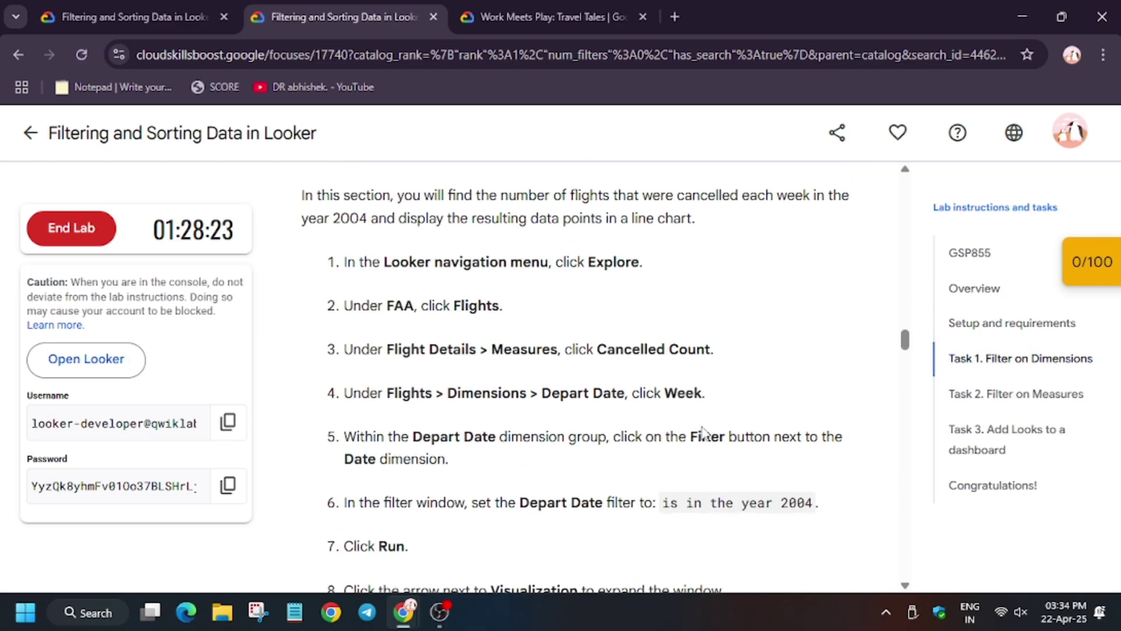
key(alt+Tab)
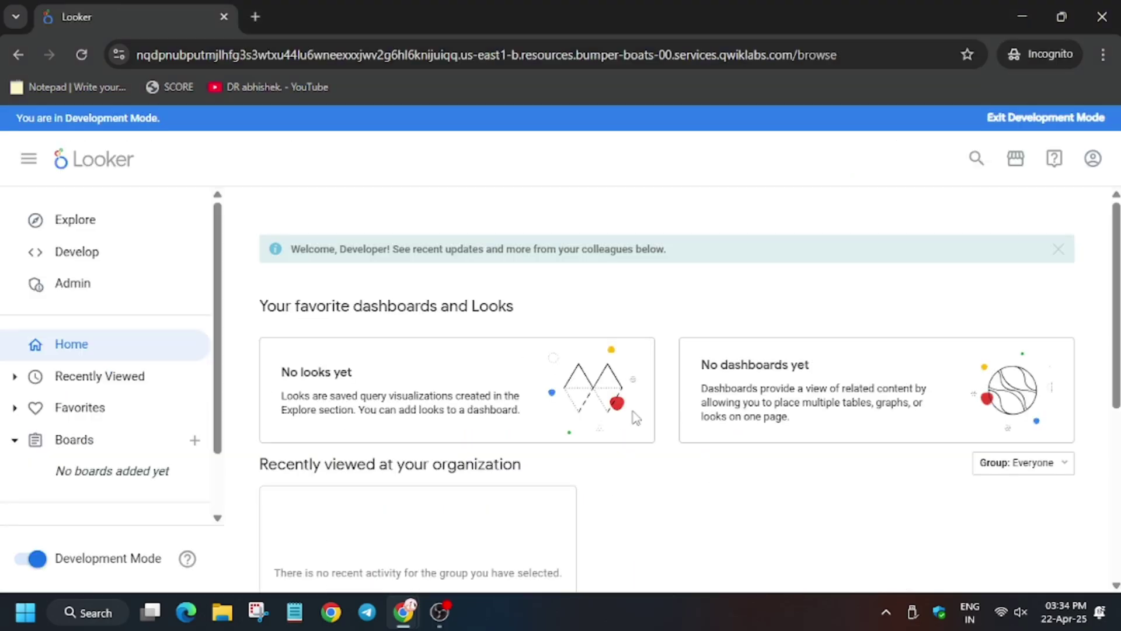
Step: Open the Flights Explore under the FAA model
click(74, 219)
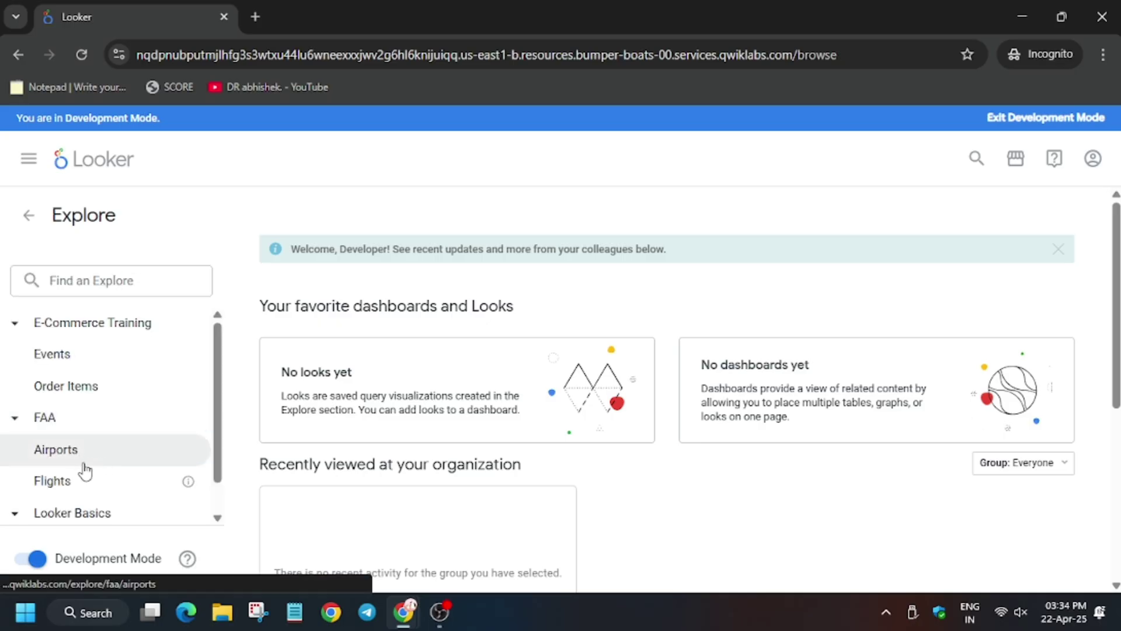
key(alt+Tab)
key(alt+Tab)
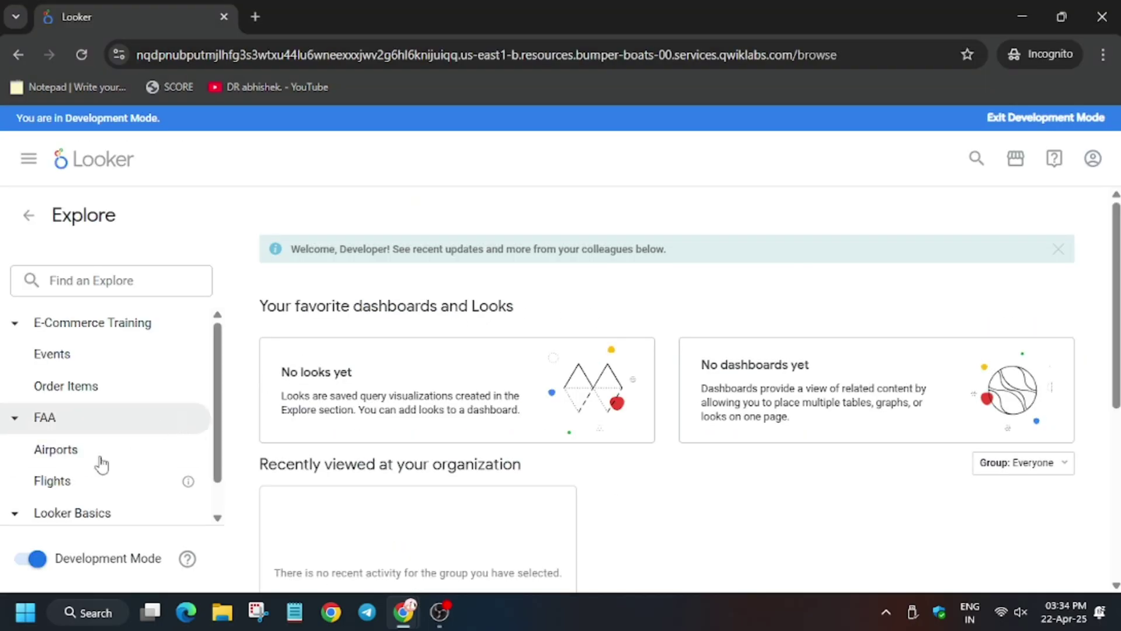
click(55, 479)
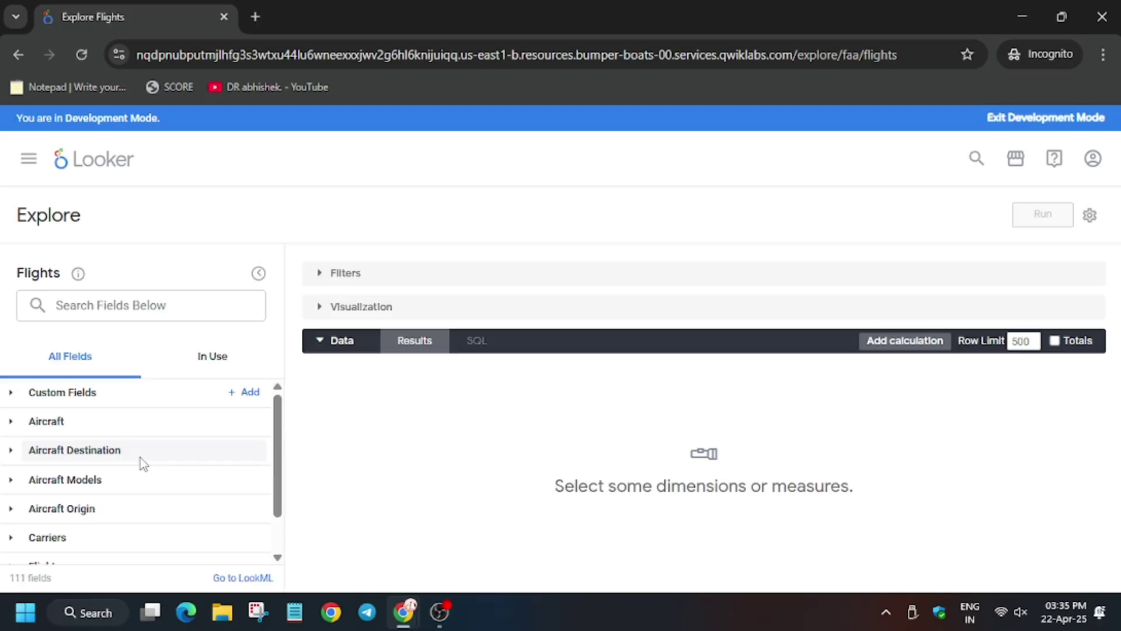
Step: Search the field list and add the Cancelled Count measure from Flights Details
click(182, 305)
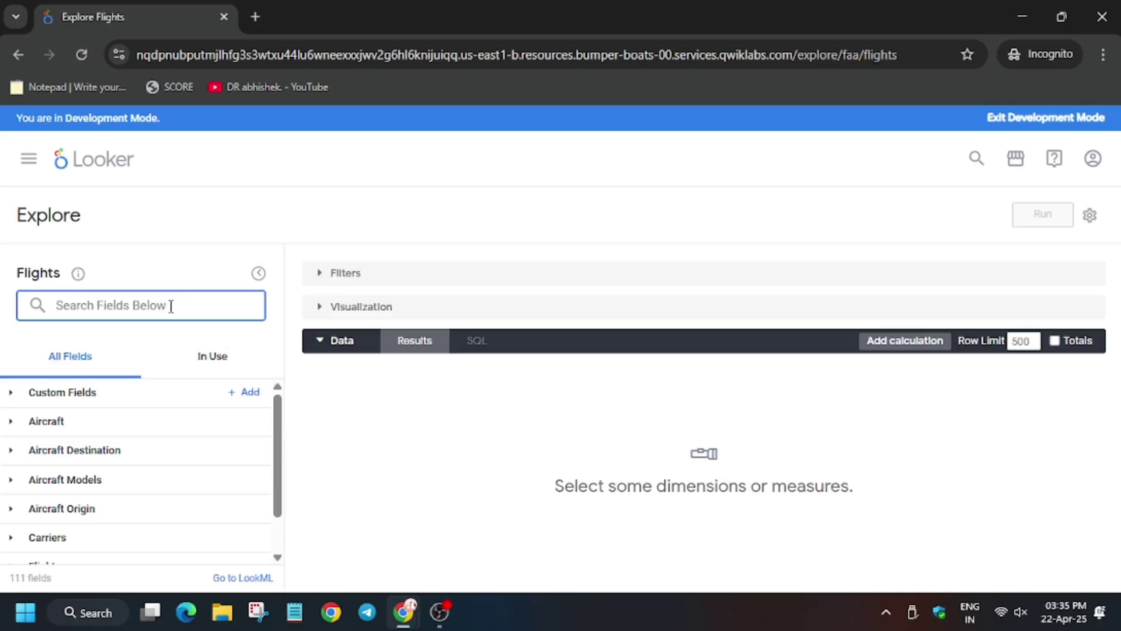
text(cancelled)
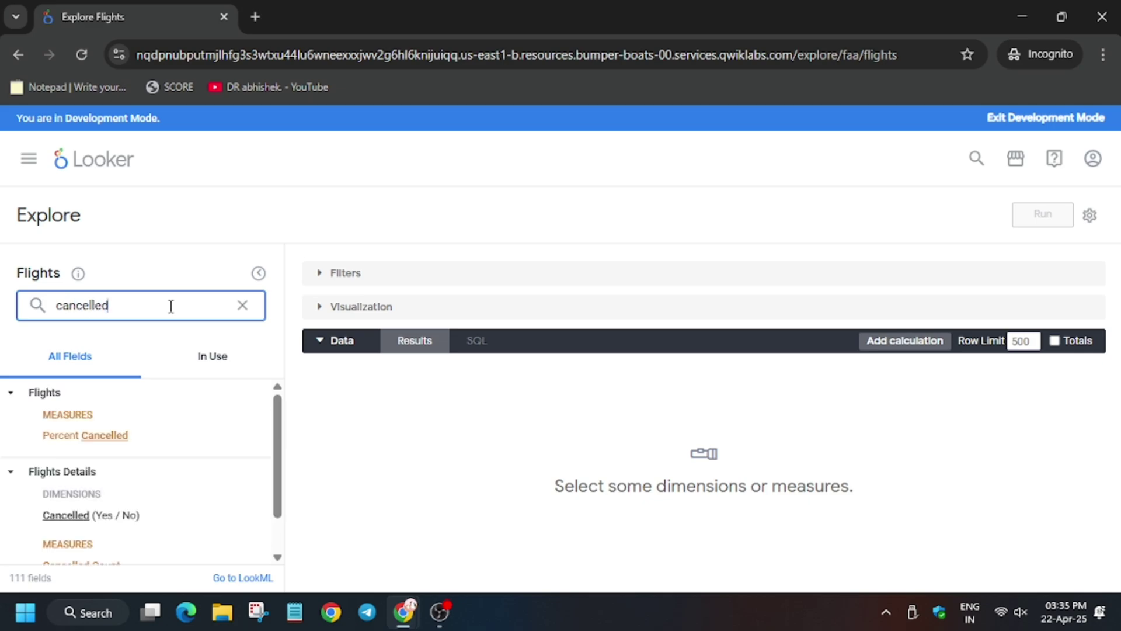
scroll(128, 447, down, 2)
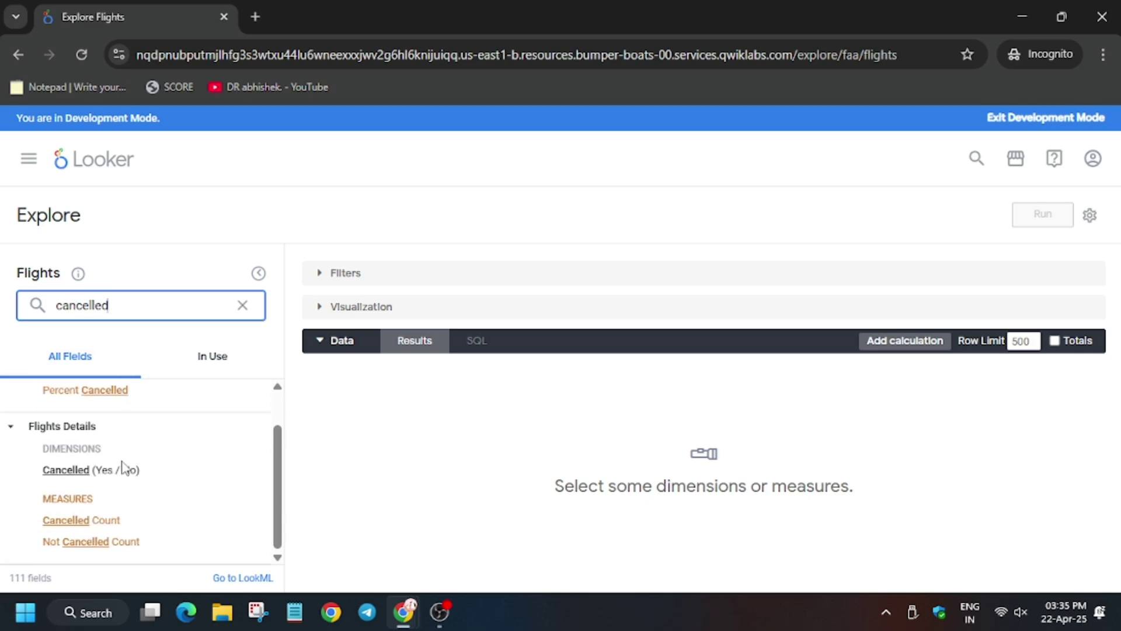
mouse_move(82, 520)
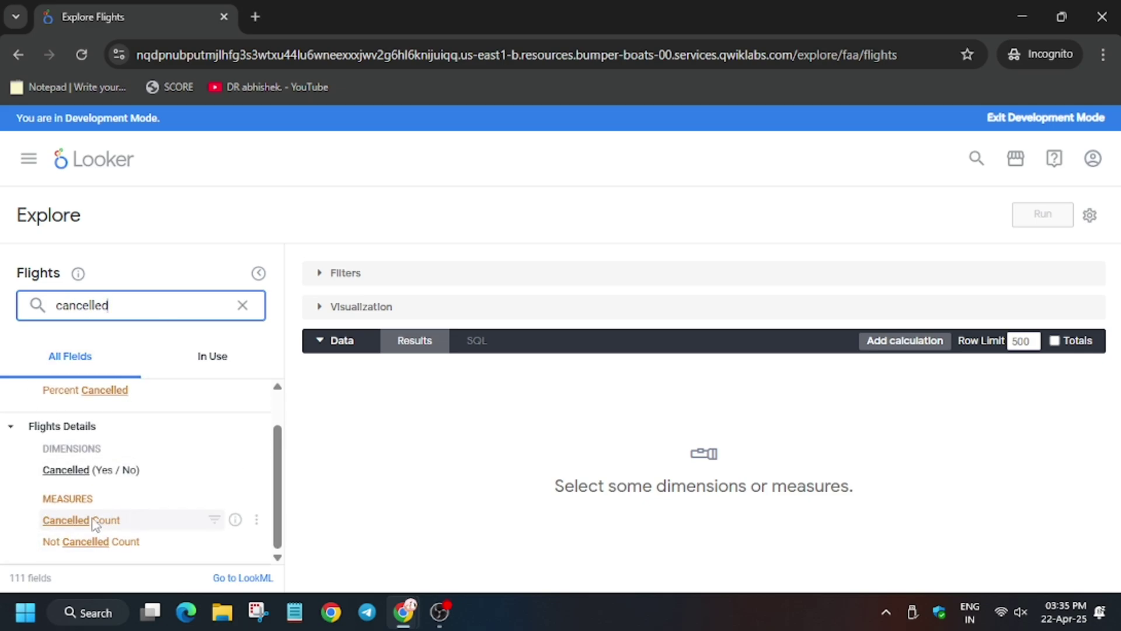
click(127, 523)
key(alt+Tab)
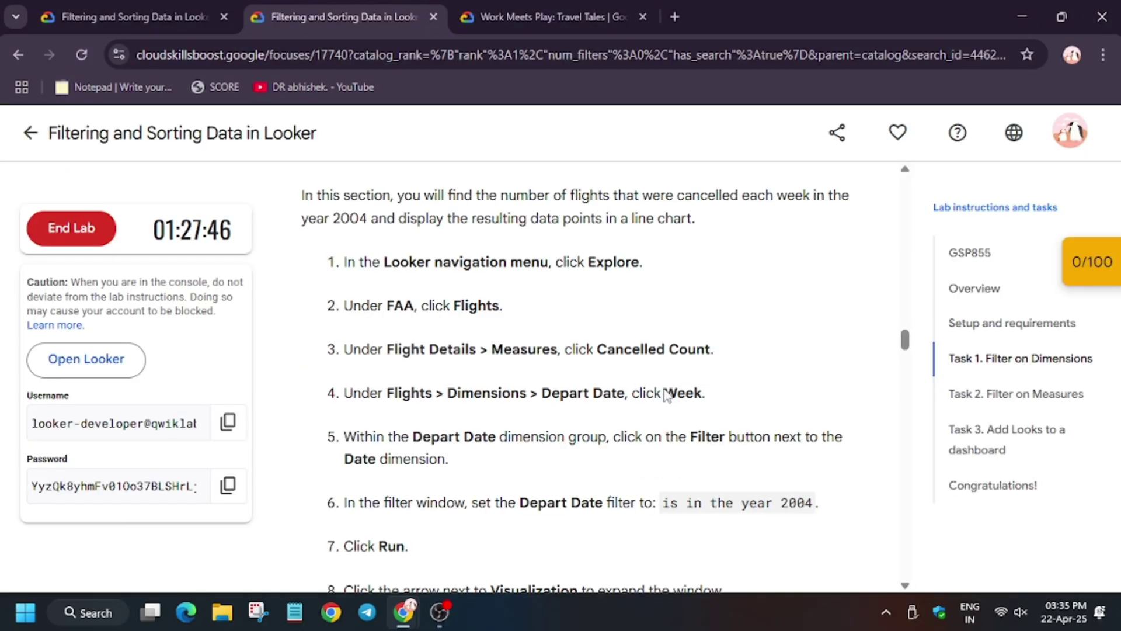
key(alt+Tab)
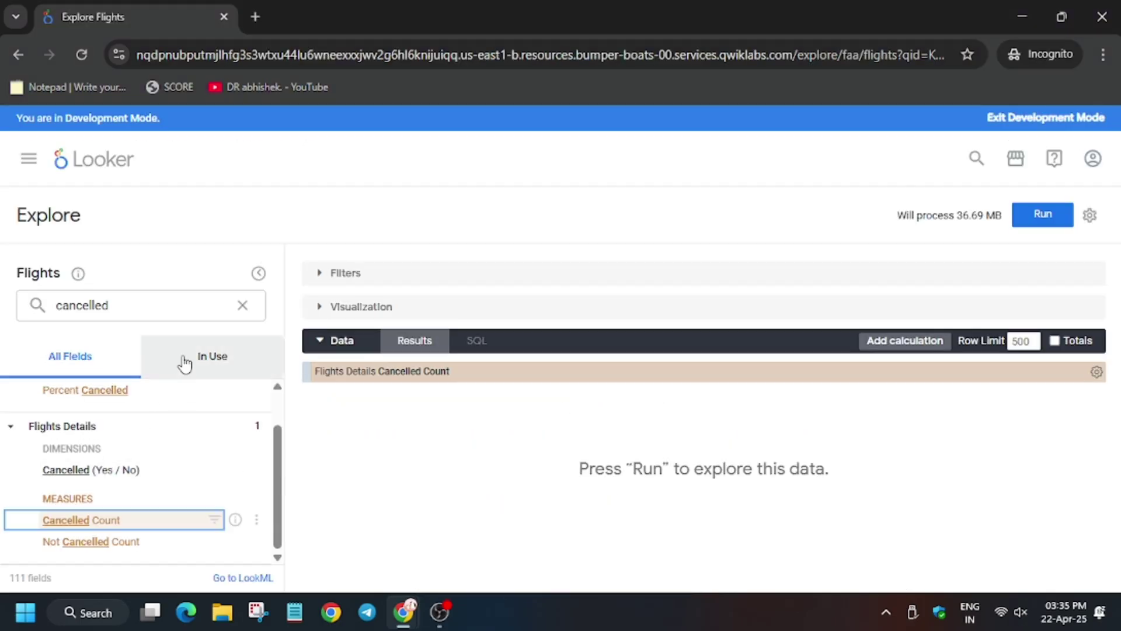
Step: Add Flights Depart Week from the Depart Date group as a dimension
double_click(160, 305)
text(depart )
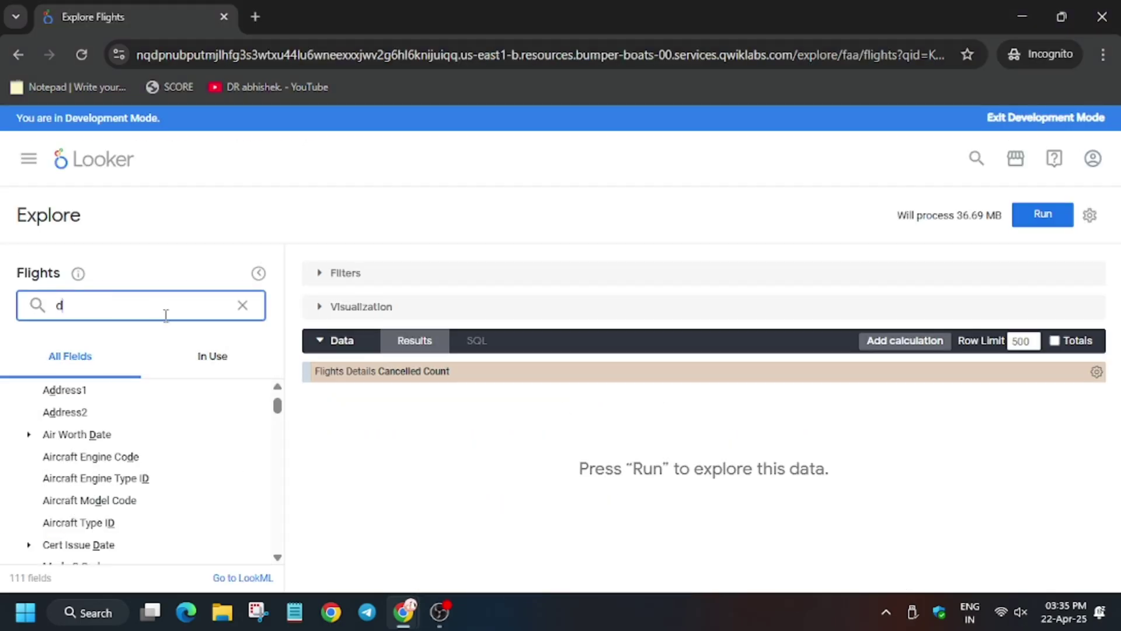
text(date)
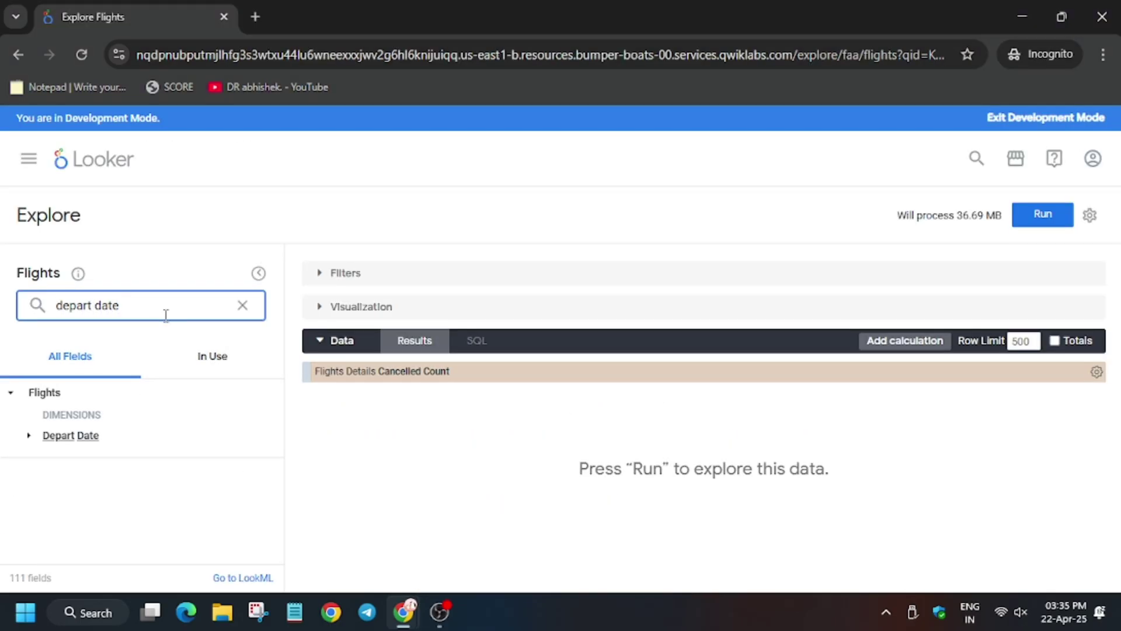
click(35, 435)
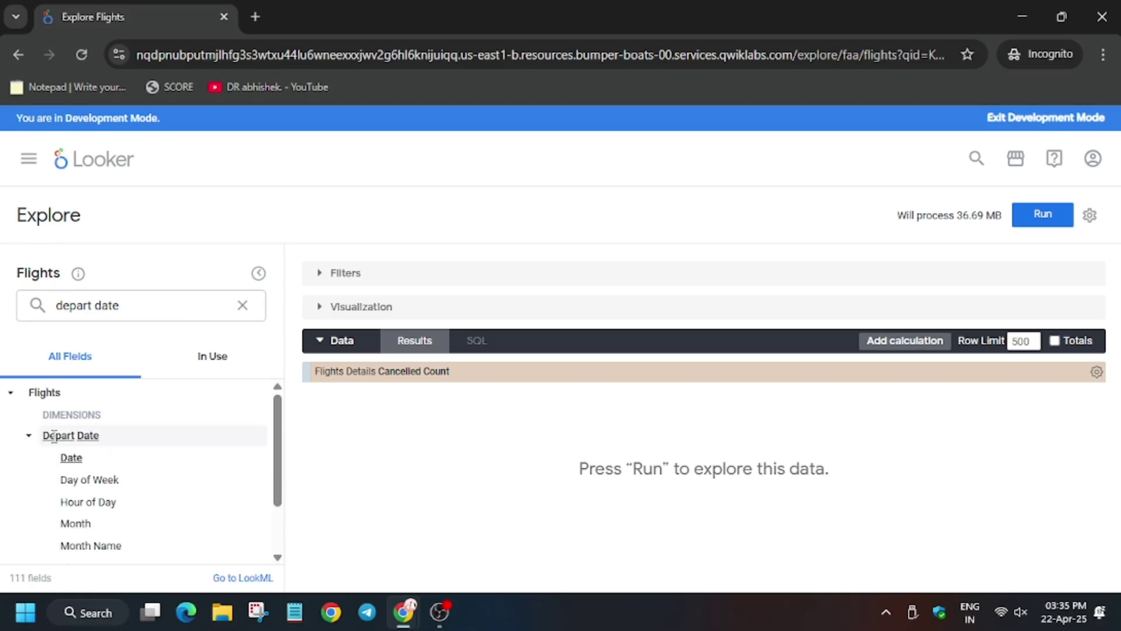
key(alt+Tab)
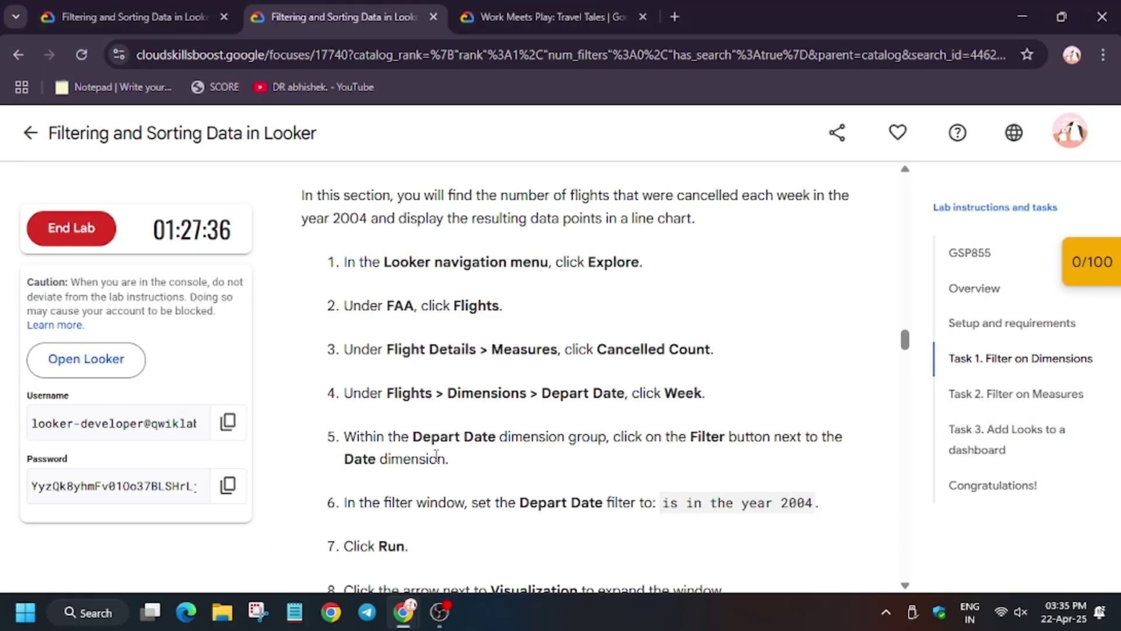
key(alt+Tab)
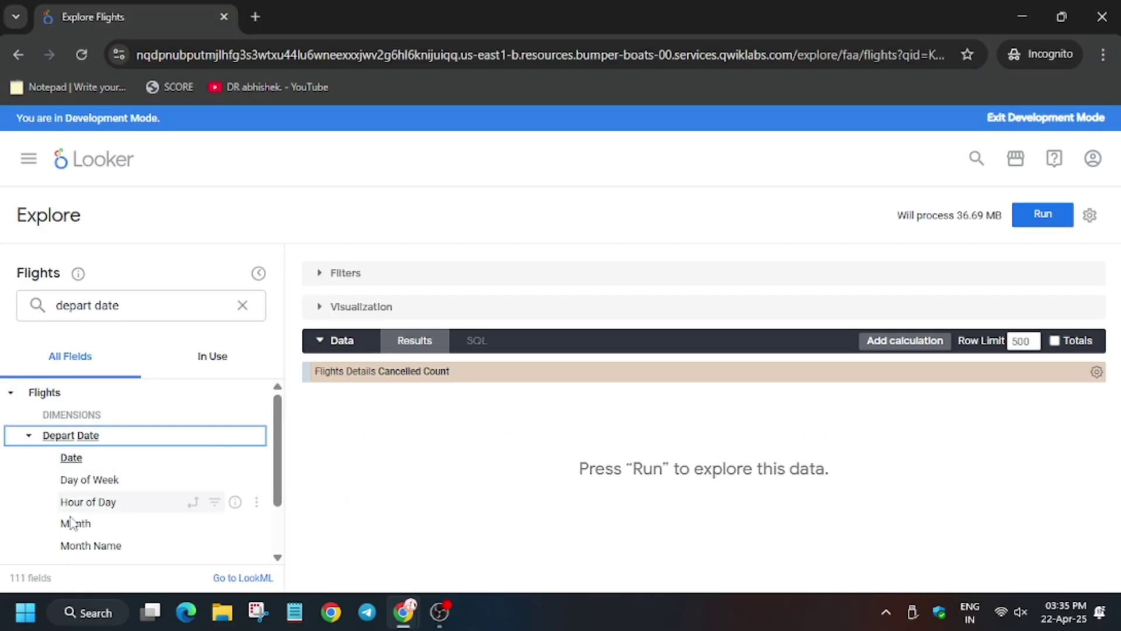
scroll(91, 491, down, 1)
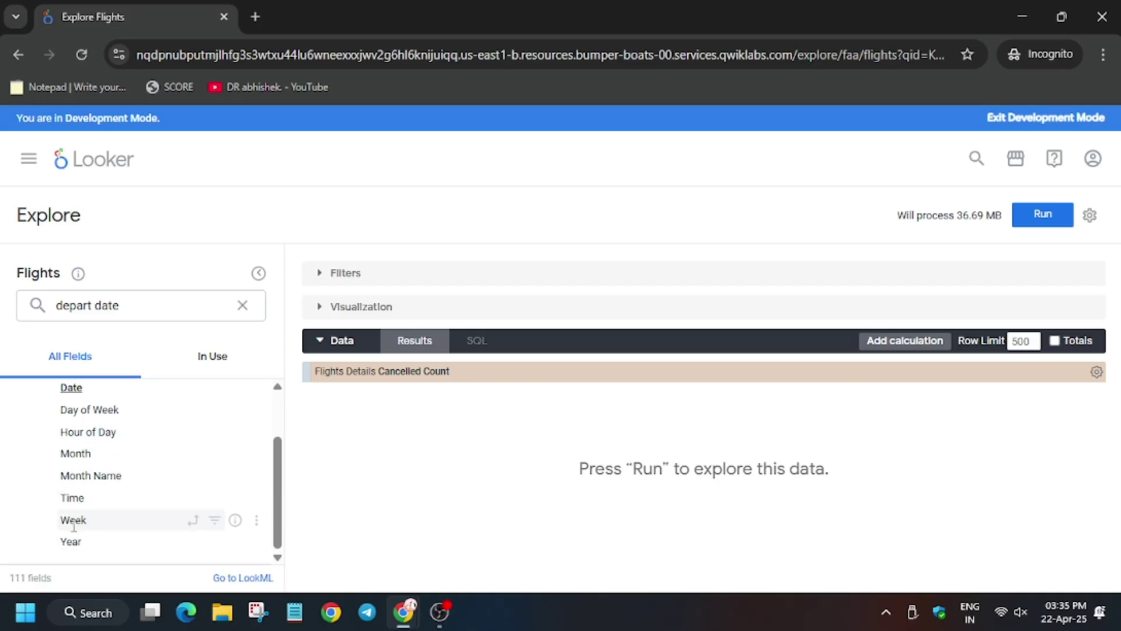
click(74, 520)
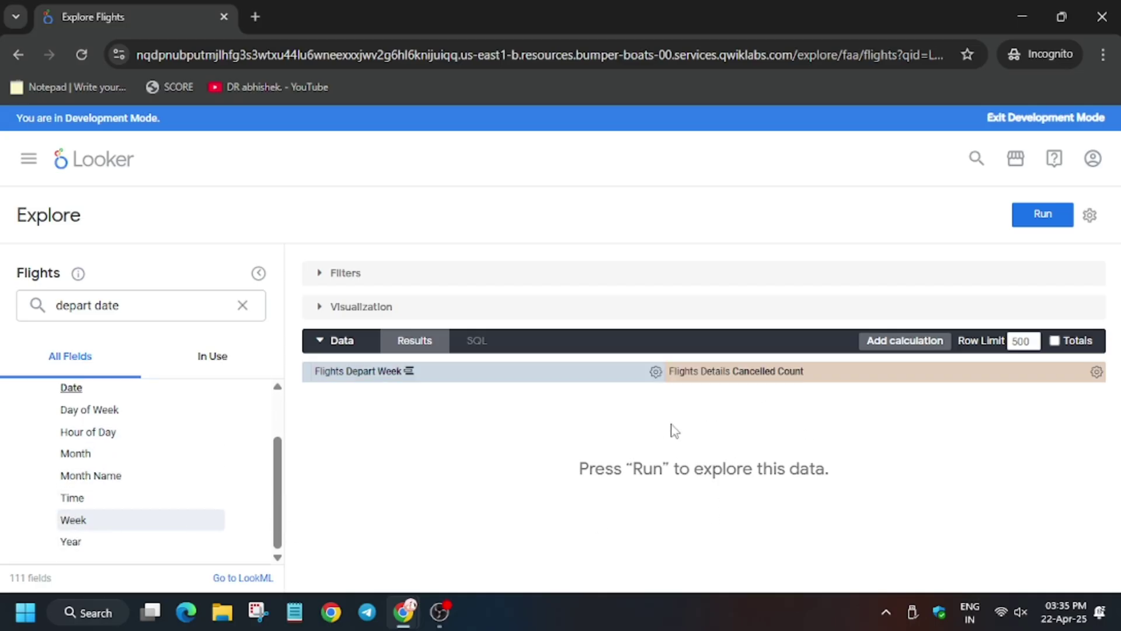
Step: Copy the year filter condition text from the lab instructions
key(alt+Tab)
scroll(727, 424, down, 1)
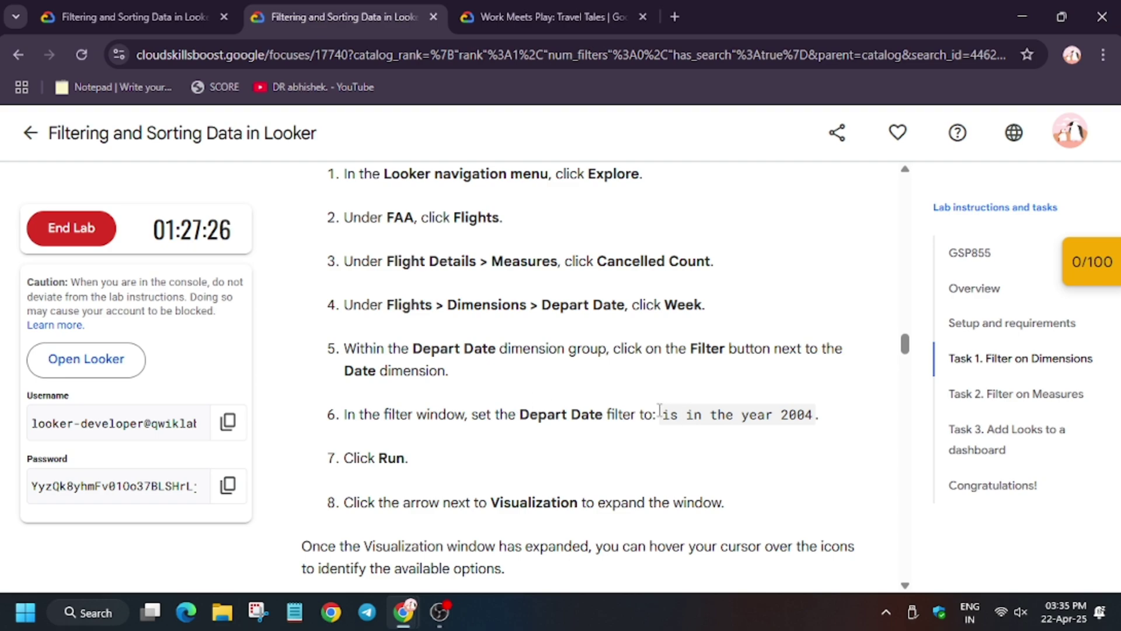
drag(663, 413, 826, 417)
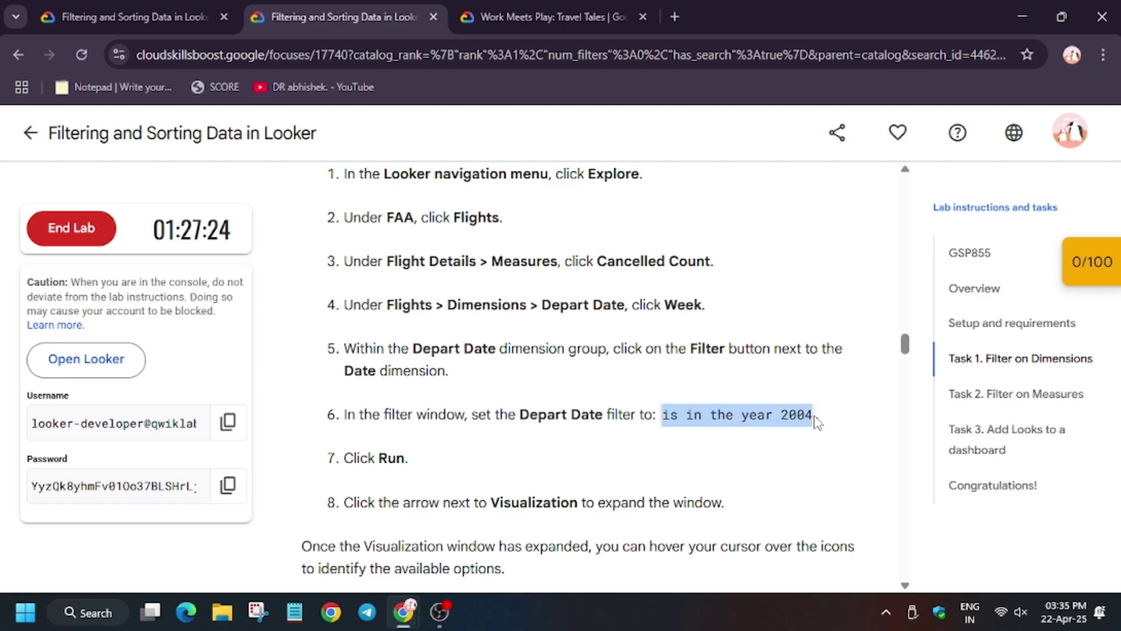
key(ctrl+c)
key(alt+Tab)
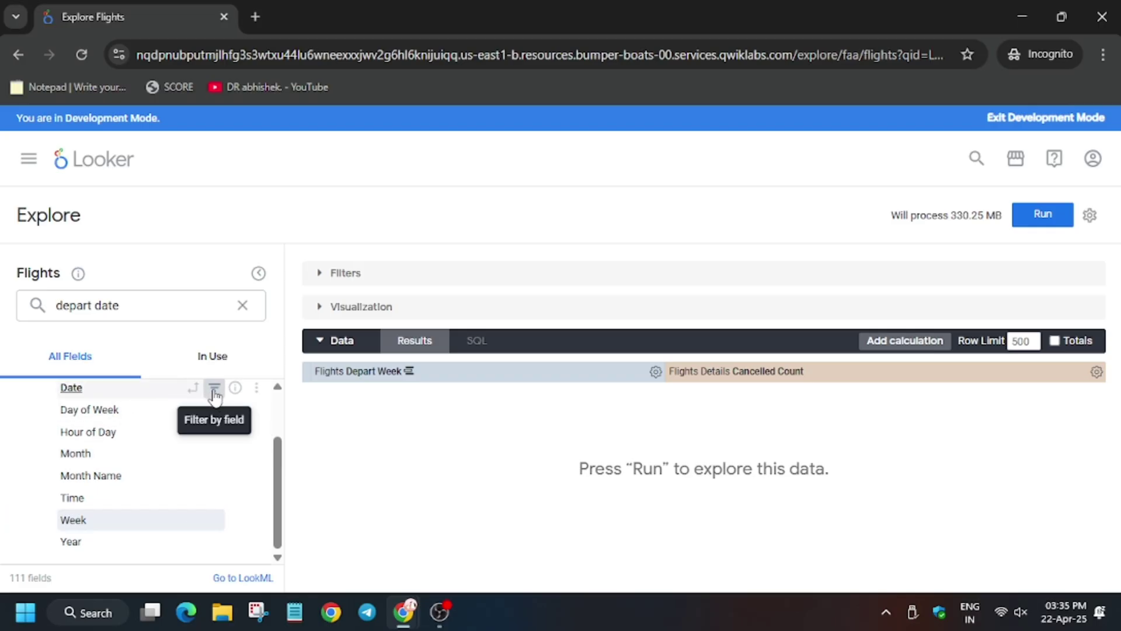
Step: Filter Depart Date with the condition 'is in the year' set to 2004
click(212, 389)
click(543, 308)
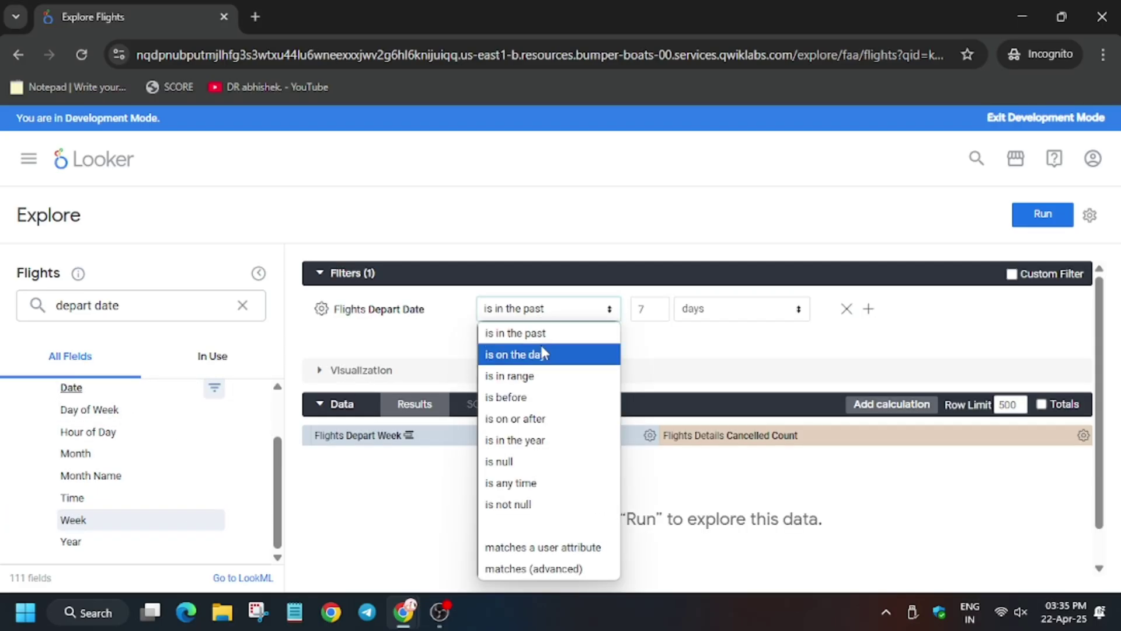
key(alt+Tab)
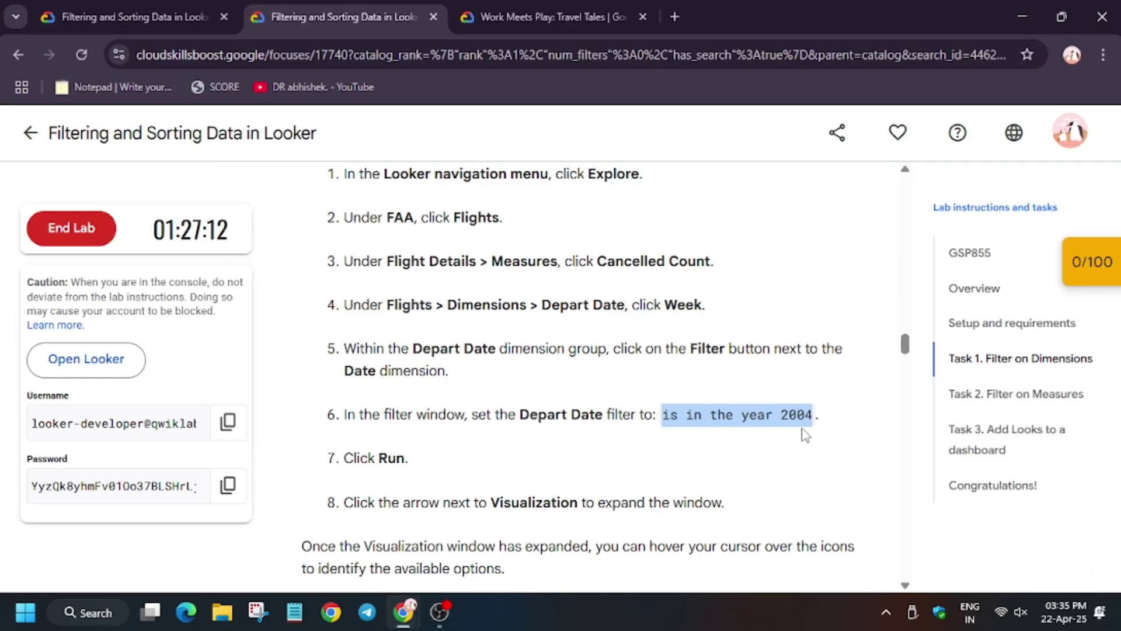
key(alt+Tab)
click(541, 309)
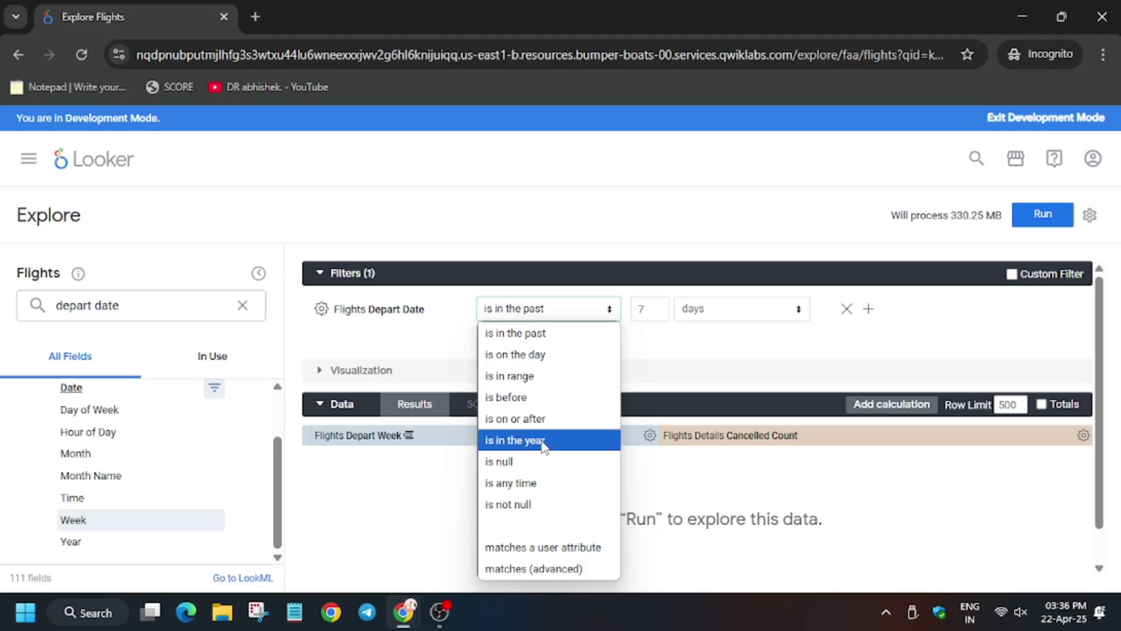
click(515, 439)
click(753, 308)
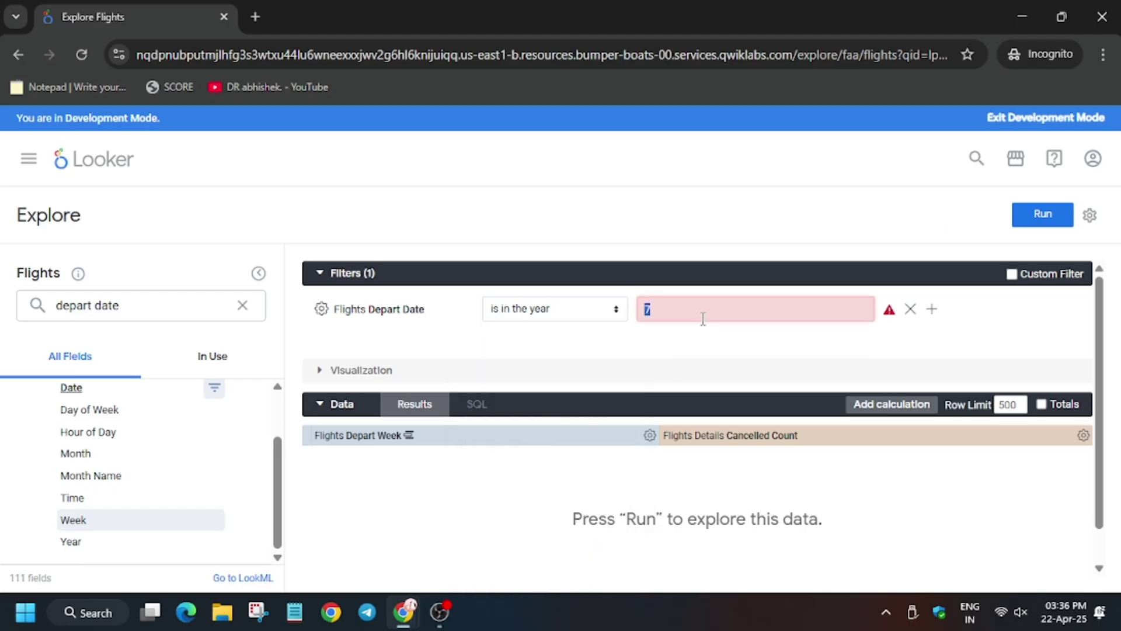
key(alt+Tab)
key(alt+Tab)
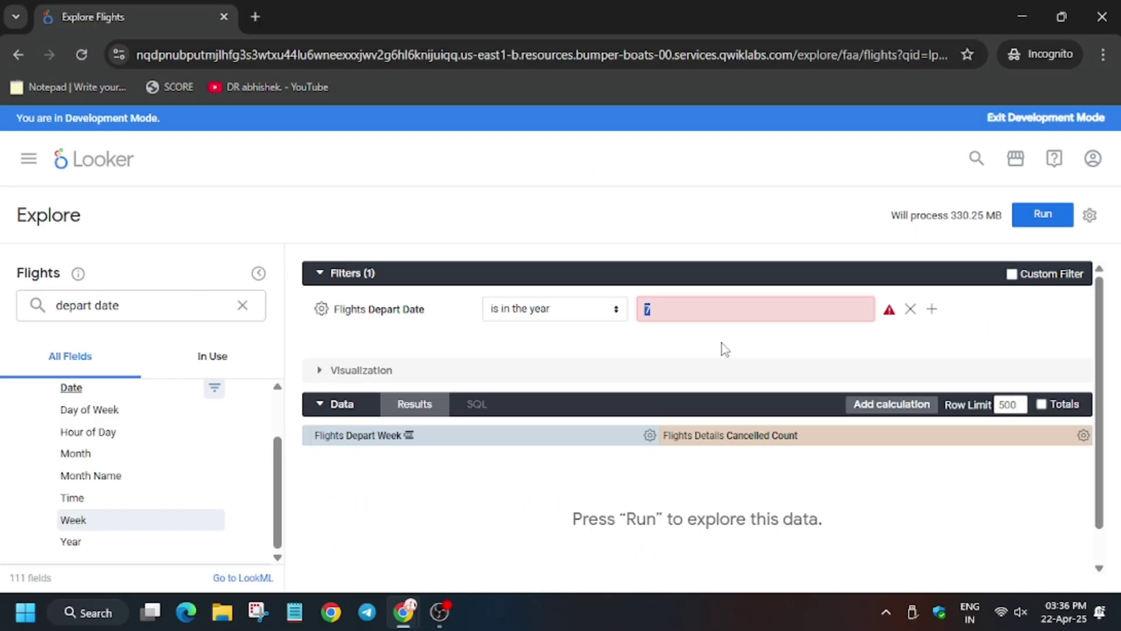
text(200)
text(4)
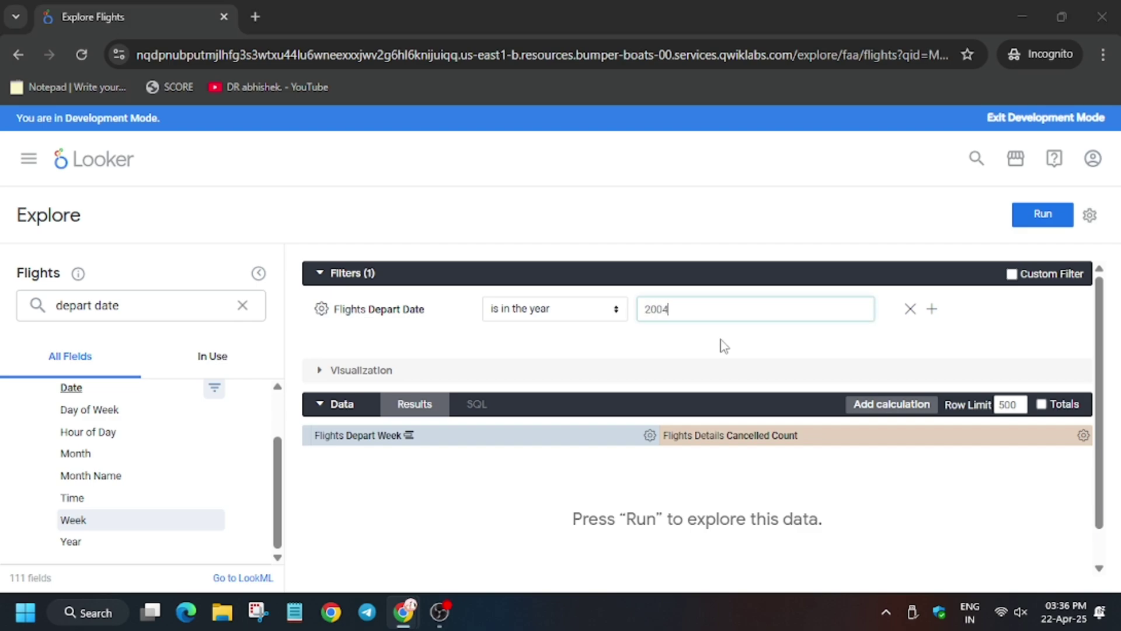
key(alt+Tab)
key(alt+Tab)
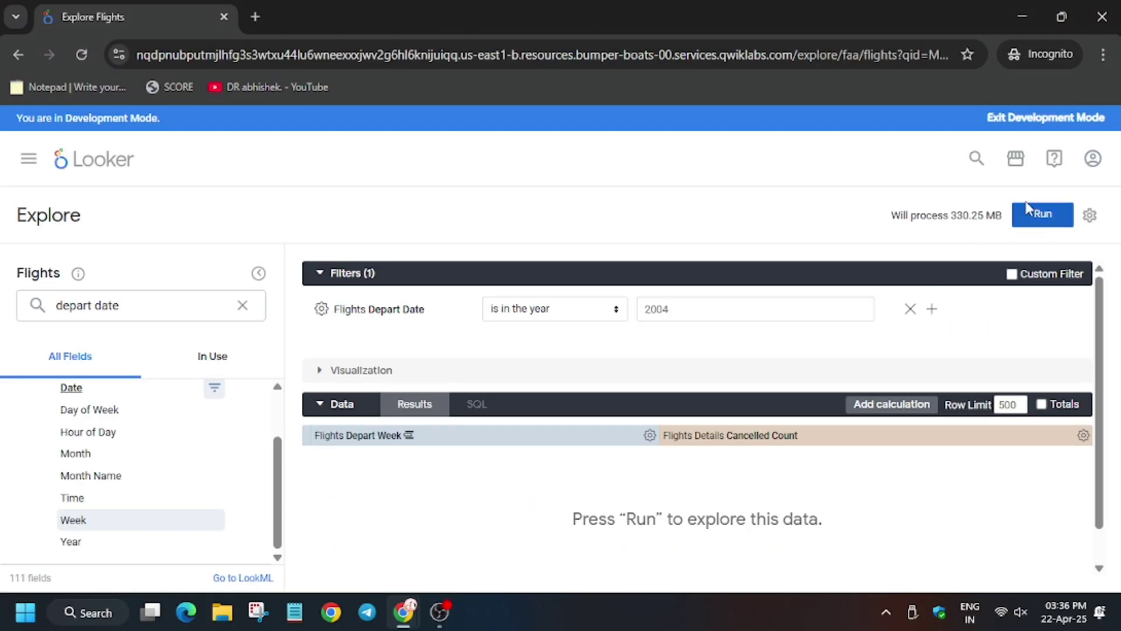
Step: Run the 2004 weekly query and expand the Visualization panel to show the line chart
click(1032, 210)
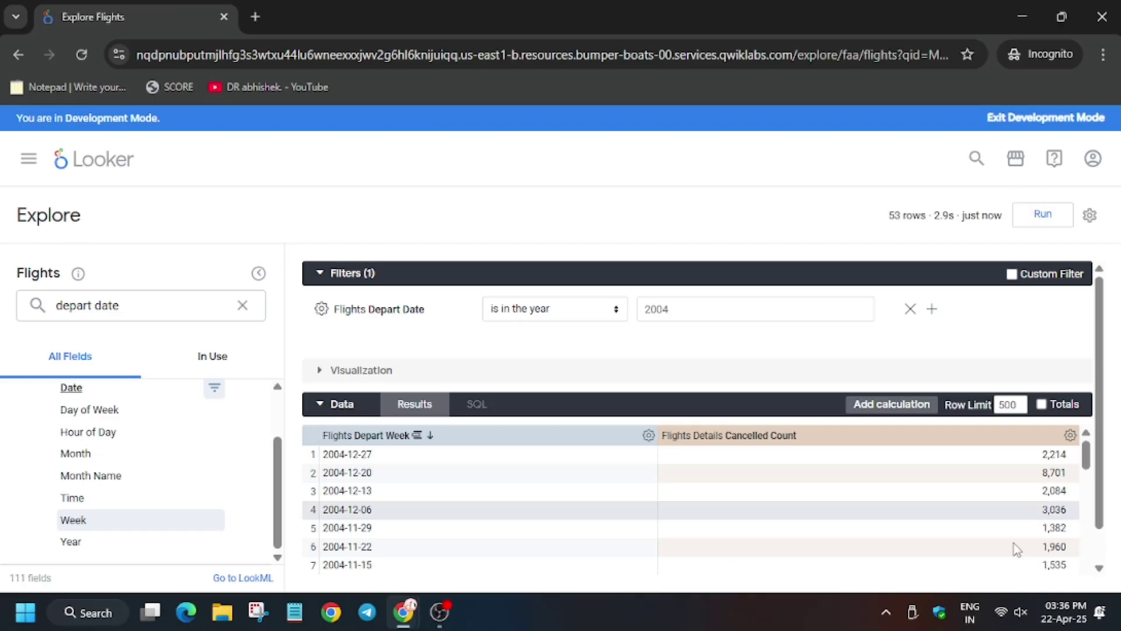
click(405, 369)
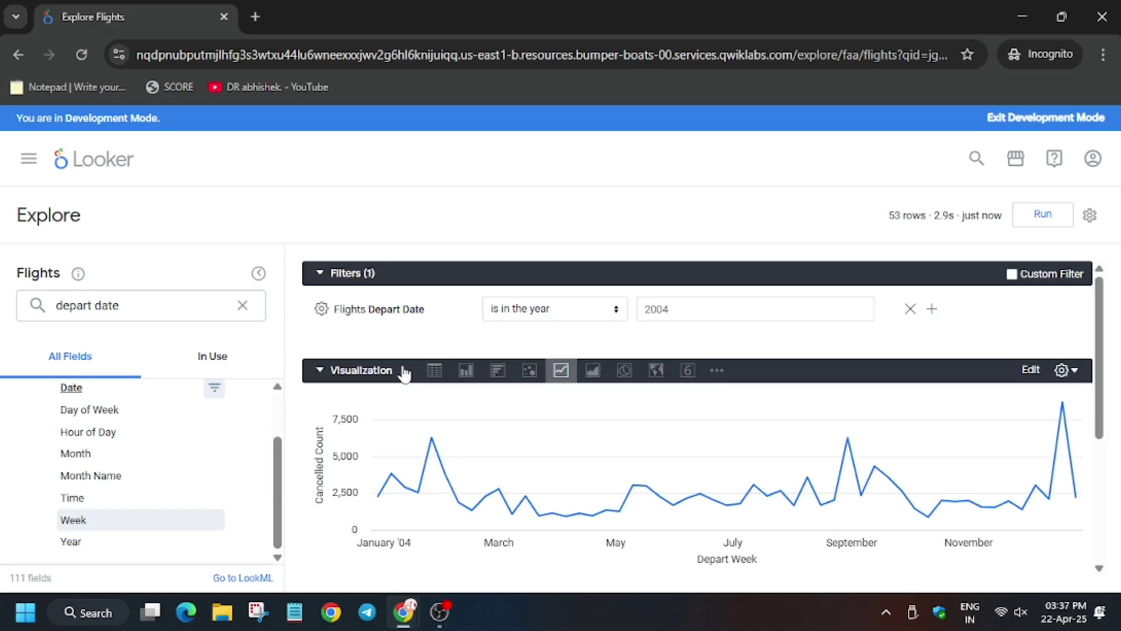
key(alt+Tab)
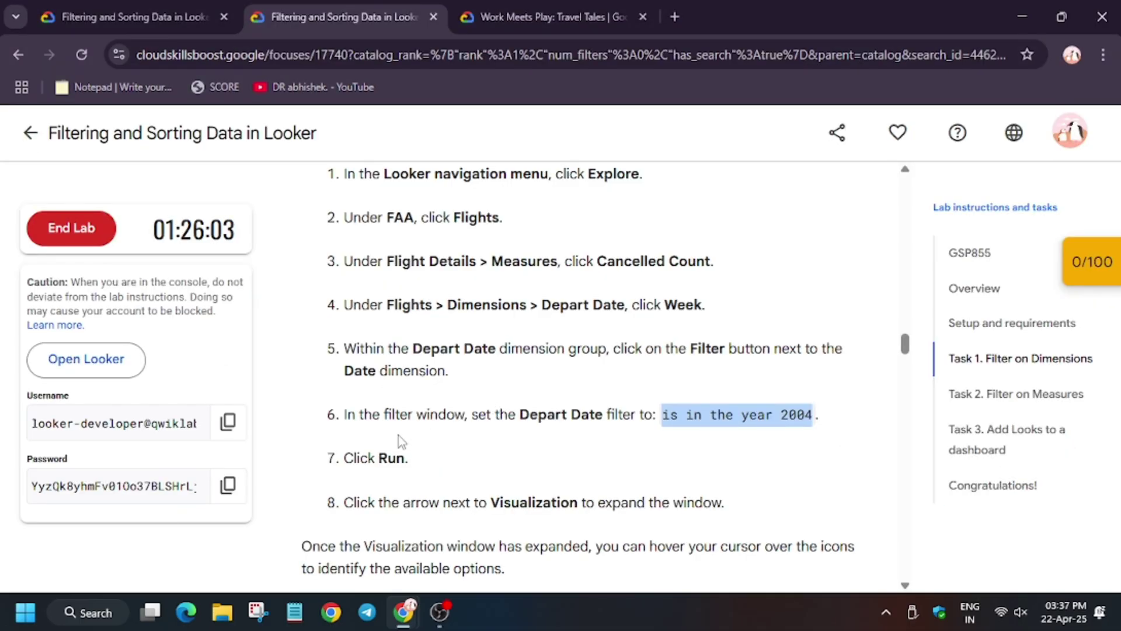
scroll(627, 487, down, 2)
scroll(627, 487, down, 2)
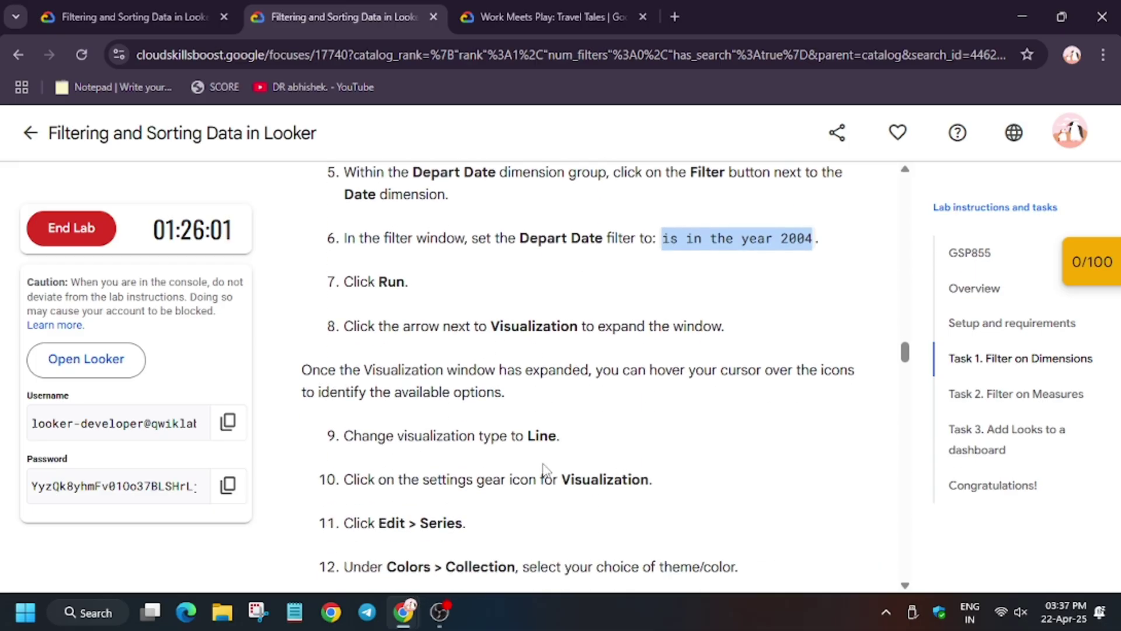
scroll(471, 512, down, 2)
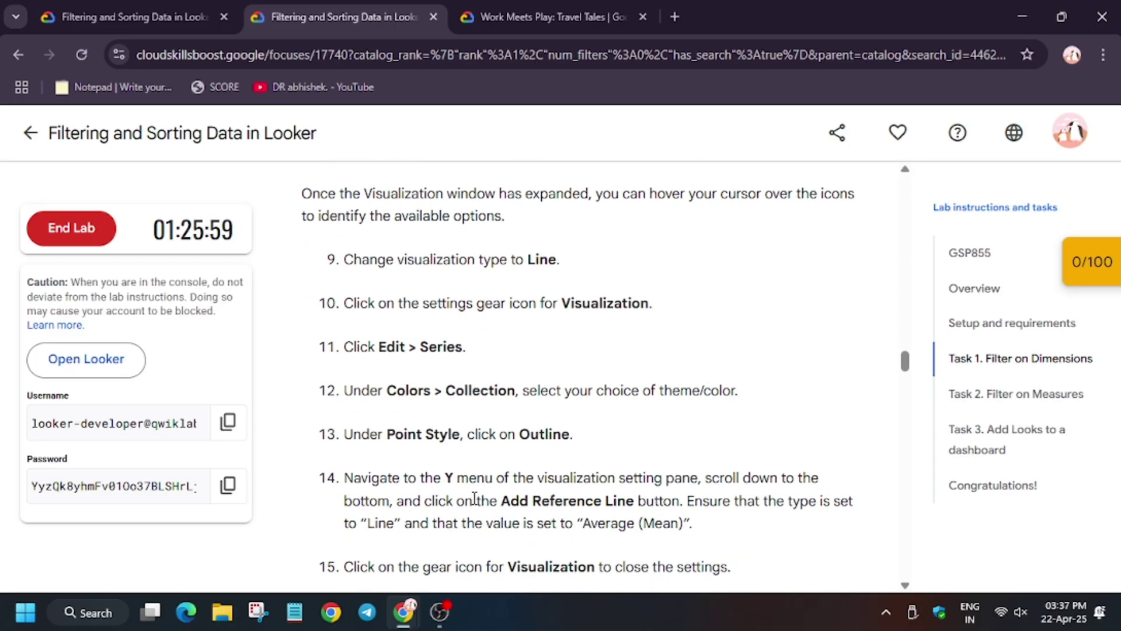
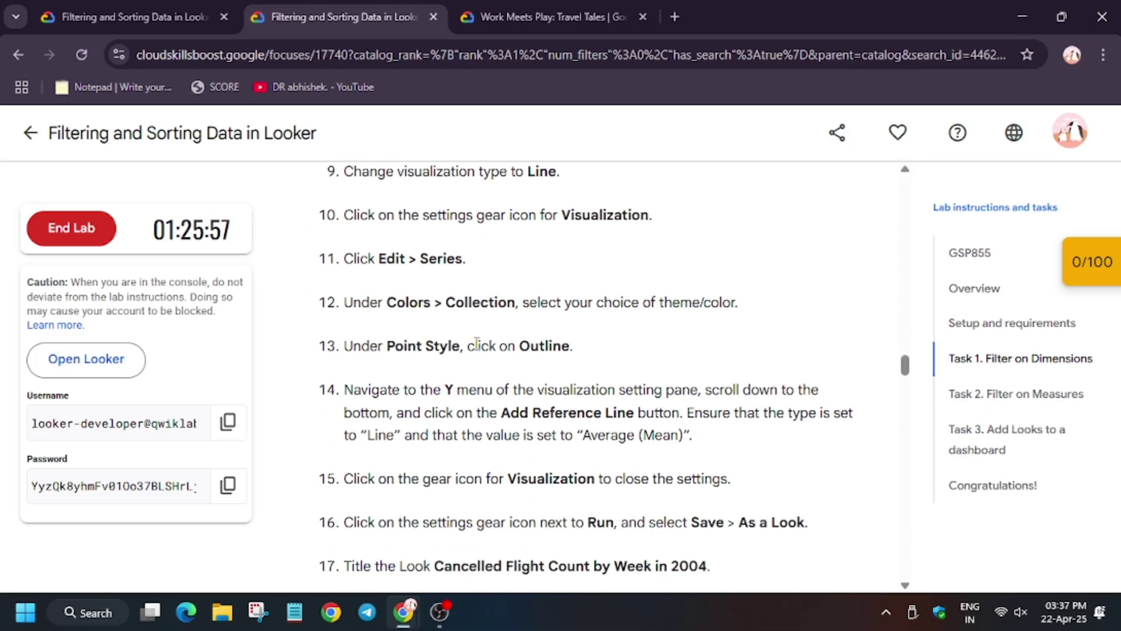
Step: Review the weekly cancellations chart's Series, X and Y settings and add a reference line
key(alt+Tab)
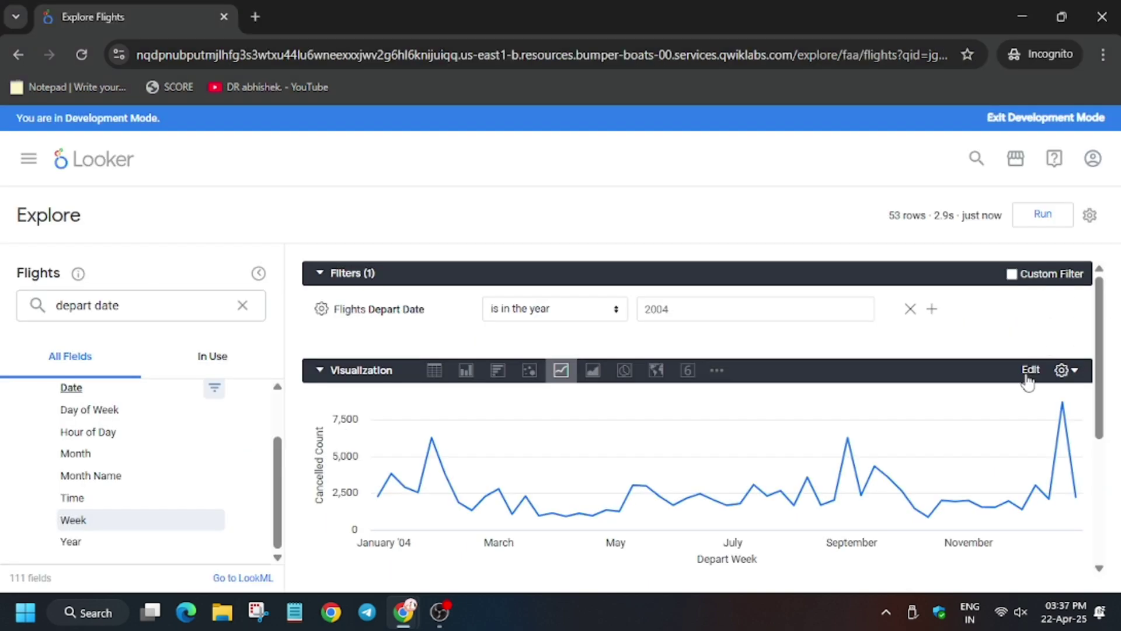
click(1030, 370)
click(916, 395)
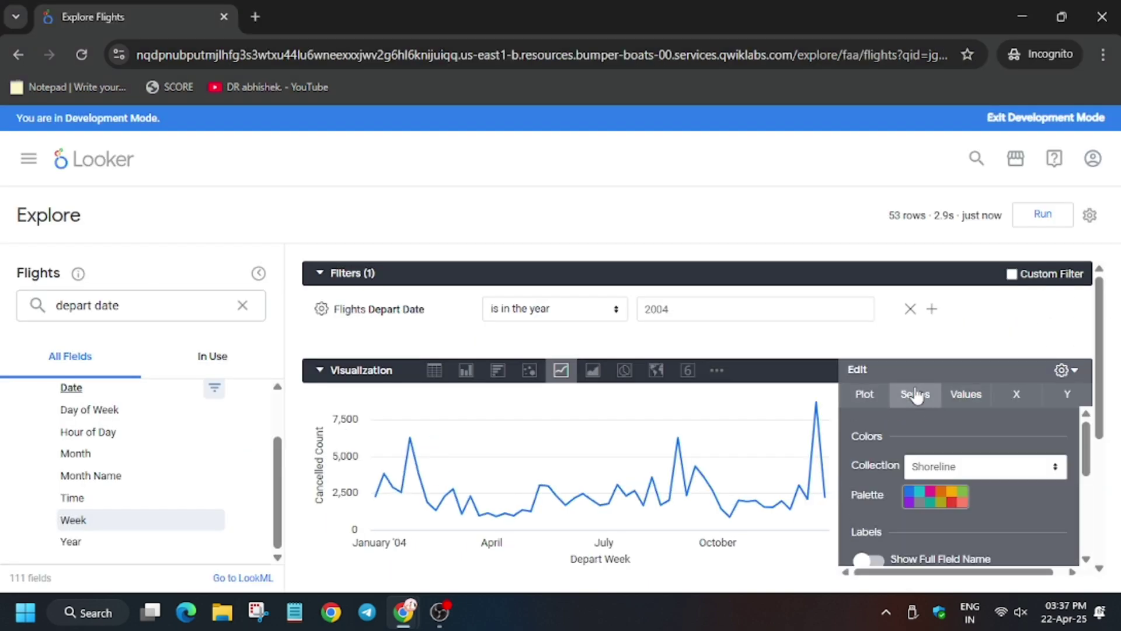
scroll(920, 455, down, 3)
scroll(920, 456, down, 2)
scroll(911, 480, down, 3)
scroll(911, 479, up, 5)
scroll(964, 464, up, 3)
scroll(990, 438, up, 2)
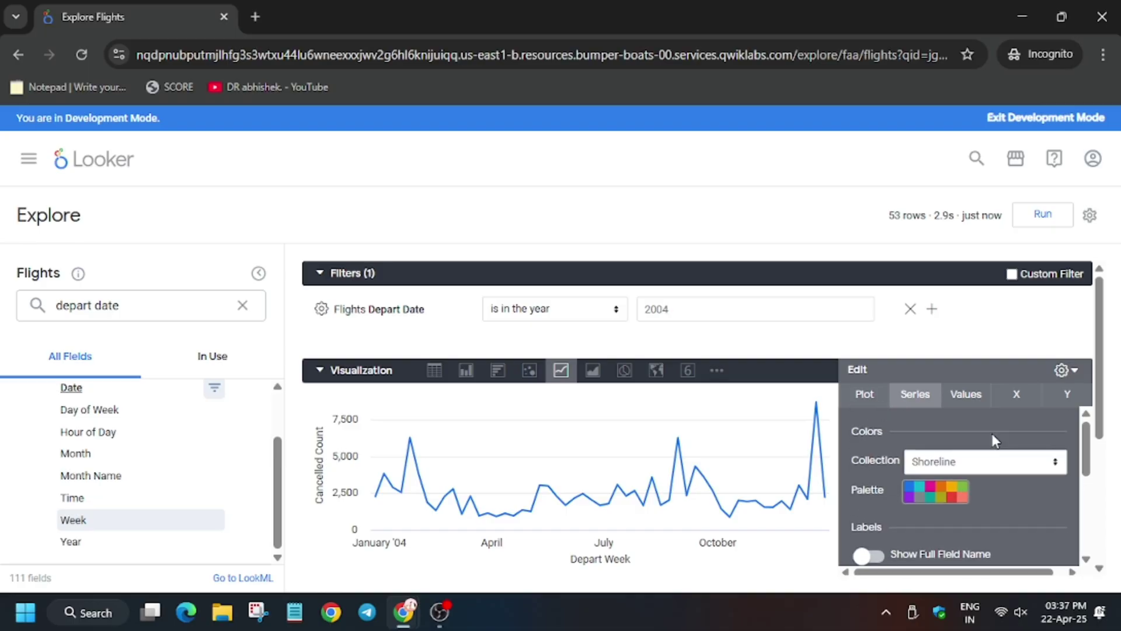
click(1013, 394)
click(1070, 393)
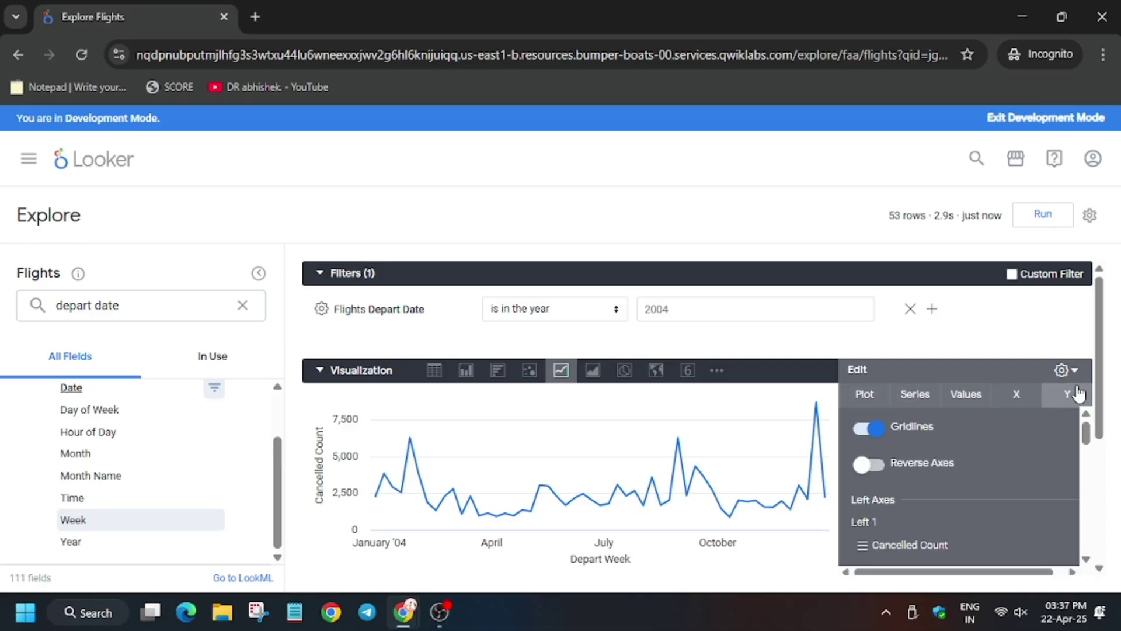
scroll(926, 477, down, 3)
scroll(926, 477, down, 3)
scroll(926, 477, down, 2)
scroll(928, 479, down, 3)
scroll(928, 480, down, 3)
scroll(928, 479, down, 3)
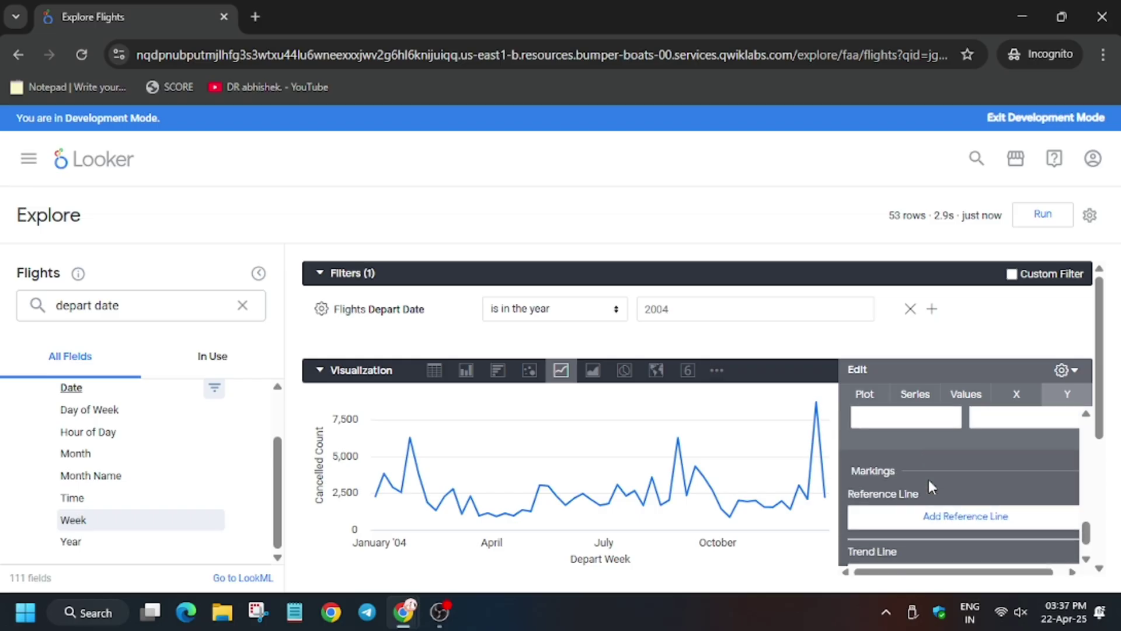
click(965, 516)
key(alt+Tab)
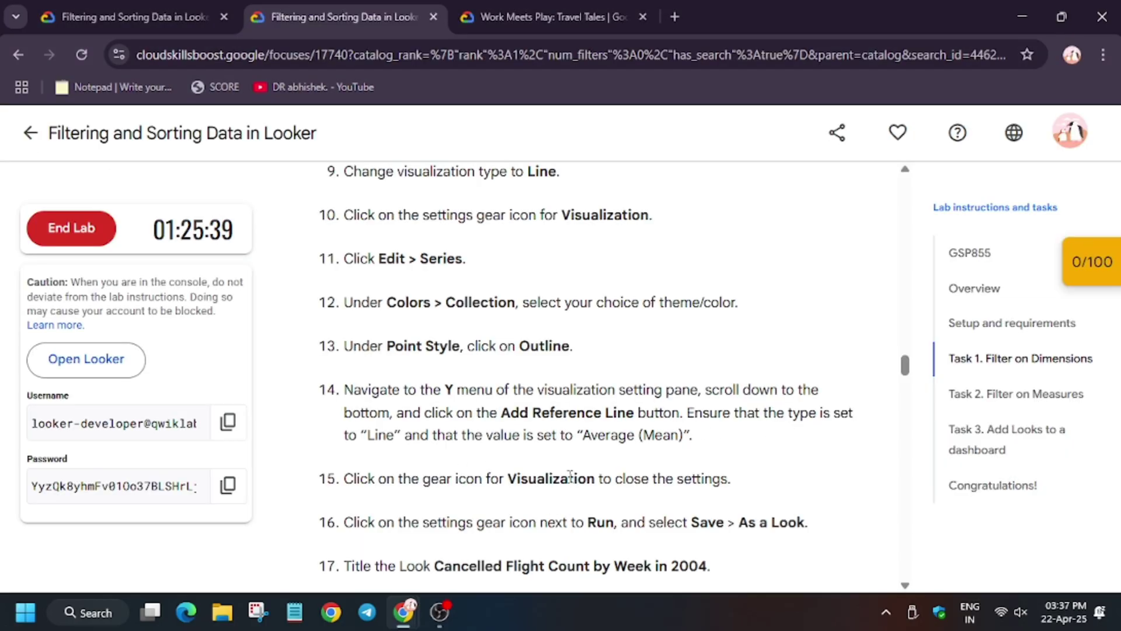
scroll(572, 475, down, 1)
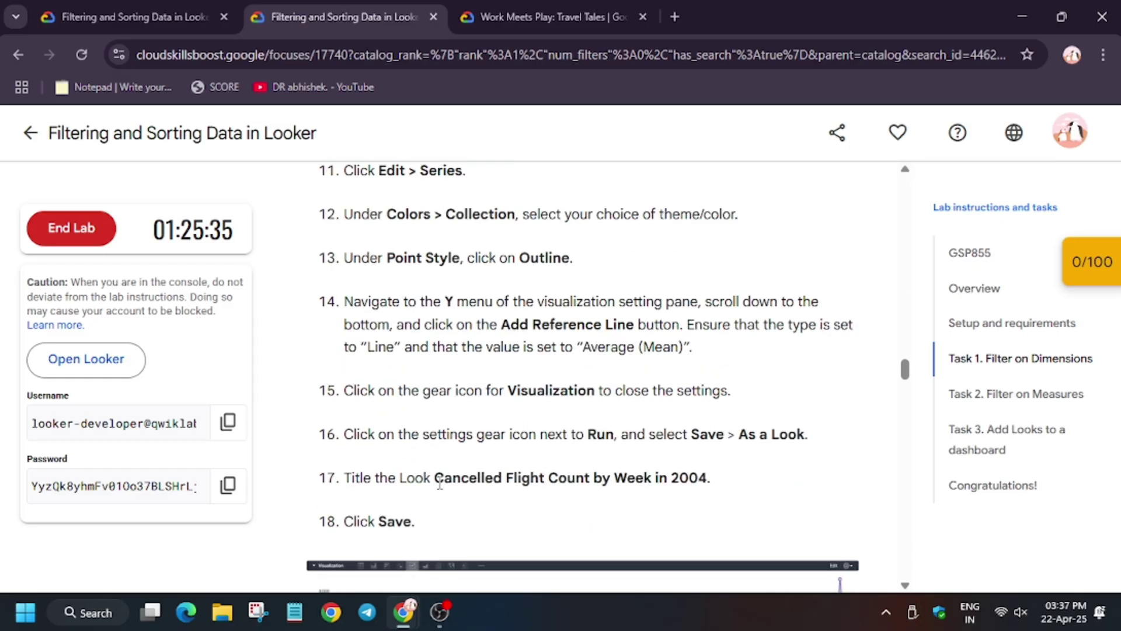
Step: Copy 'Cancelled Flight Count by Week in 2004' from the lab, then close settings and rerun the chart
drag(435, 480, 712, 480)
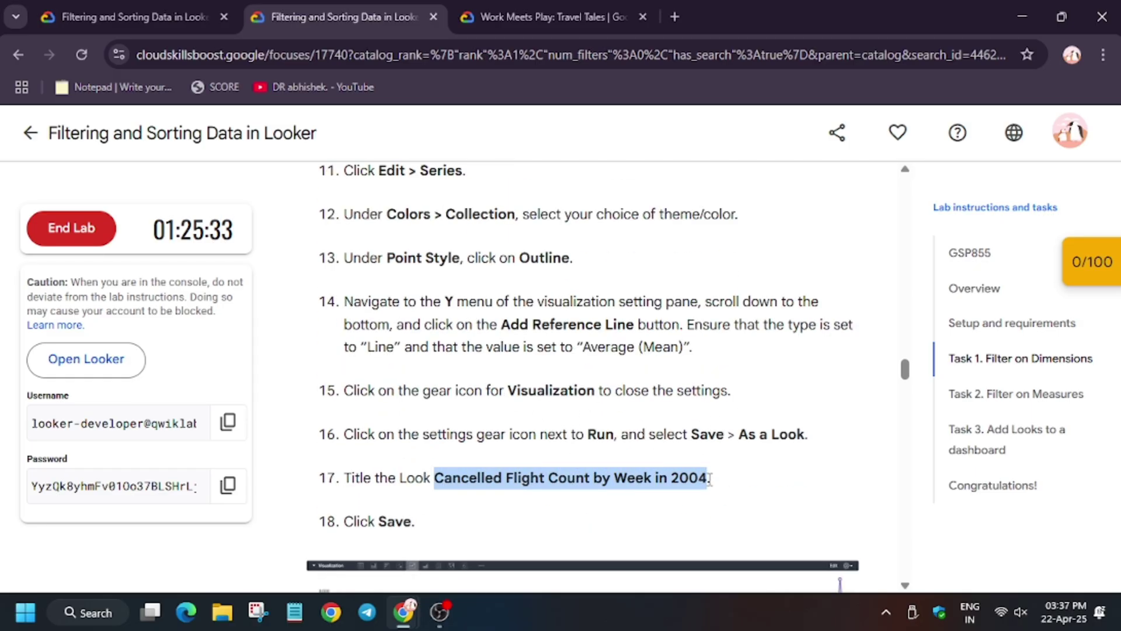
key(alt+Tab)
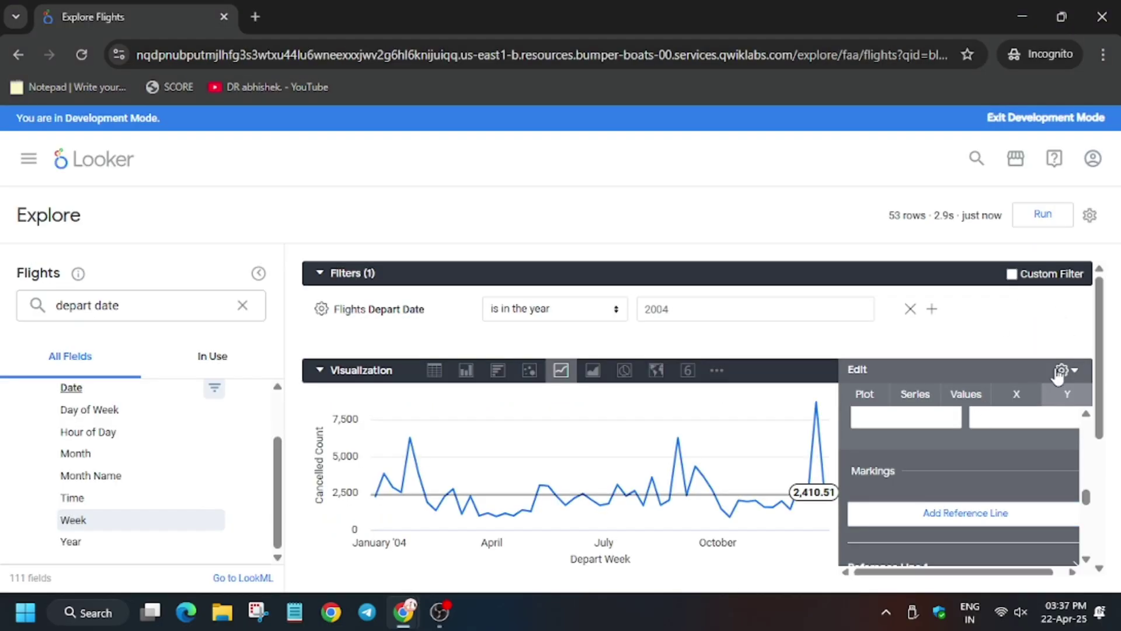
click(1061, 369)
click(1043, 215)
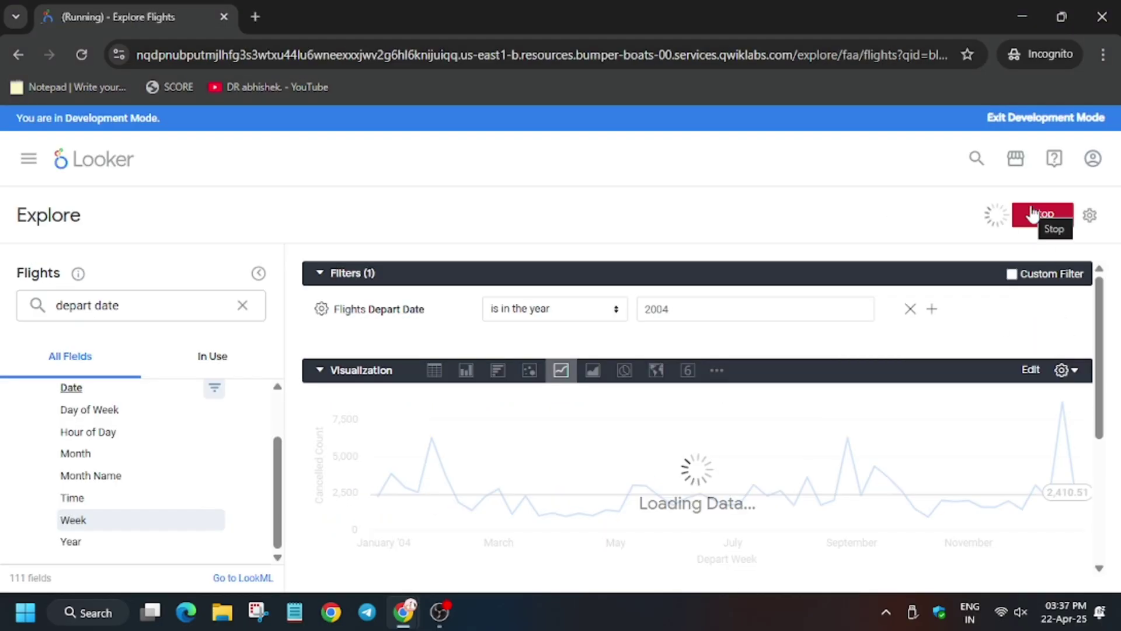
Step: Save the Look 'Cancelled Flight Count by Week in 2004' to Developer Student, then check progress
click(1090, 215)
mouse_move(911, 259)
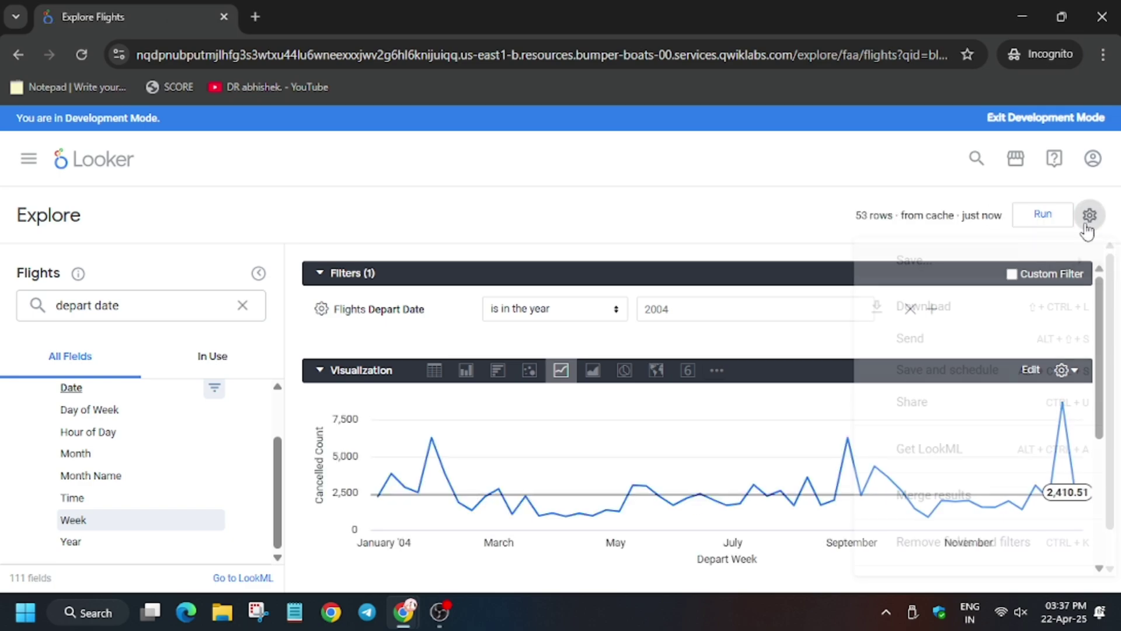
click(733, 344)
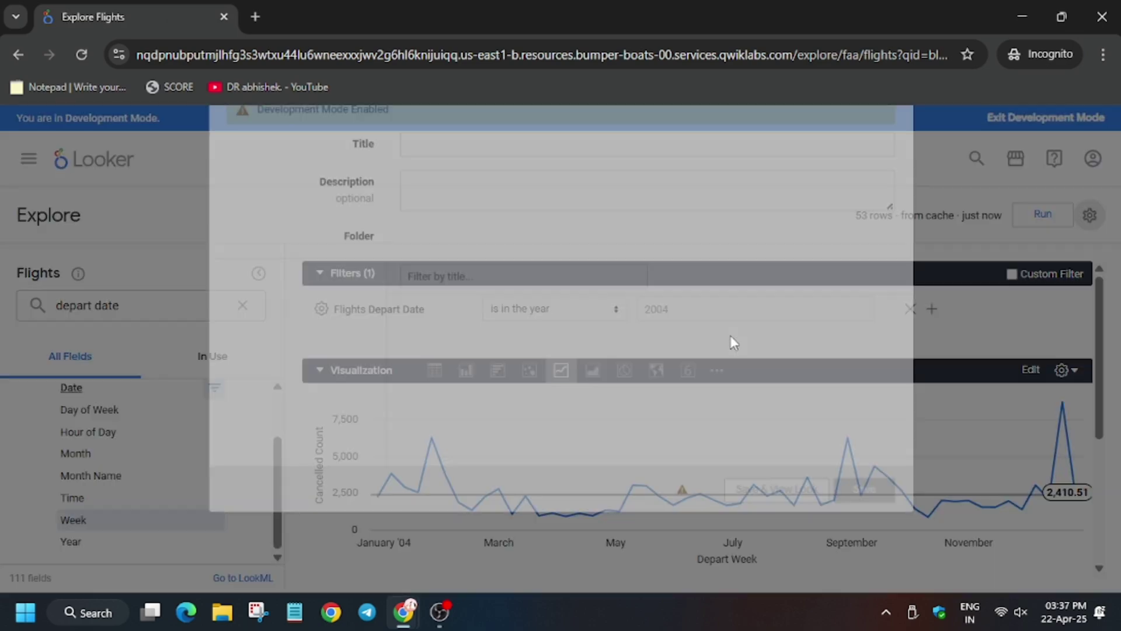
text(Cancelled Flight Count by Week in 2004)
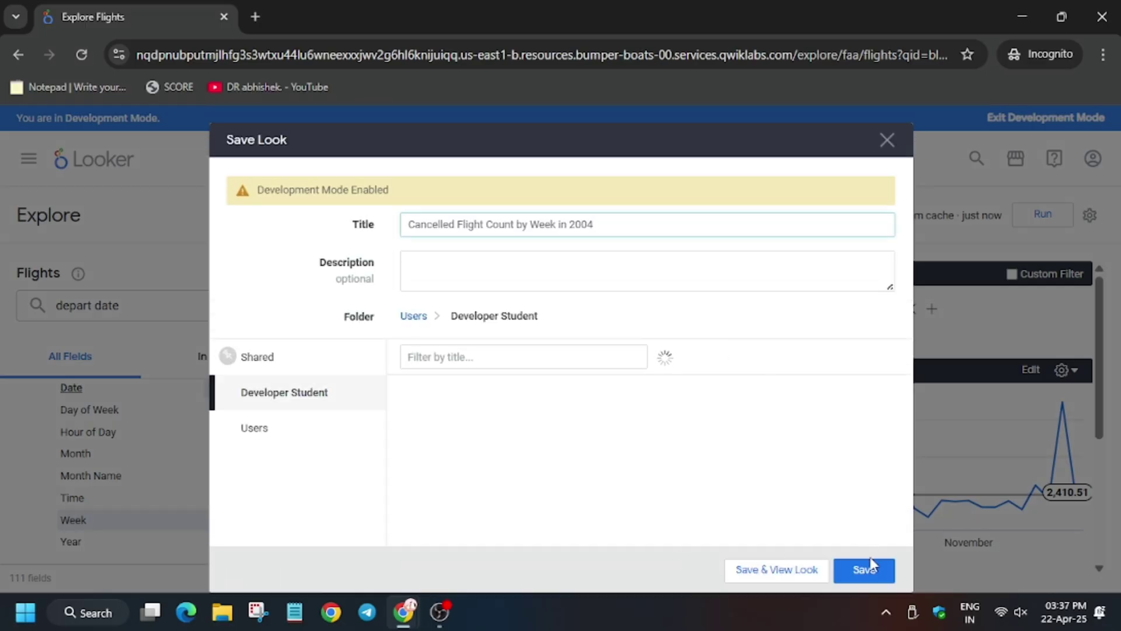
click(864, 570)
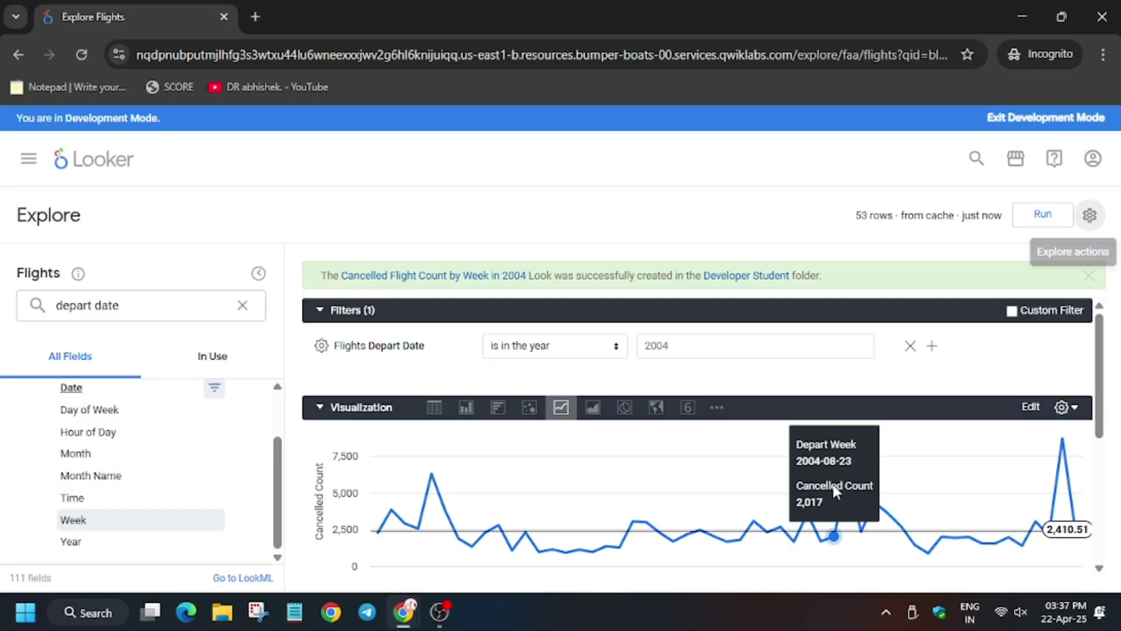
key(alt+Tab)
scroll(440, 348, down, 5)
scroll(440, 347, down, 5)
click(452, 240)
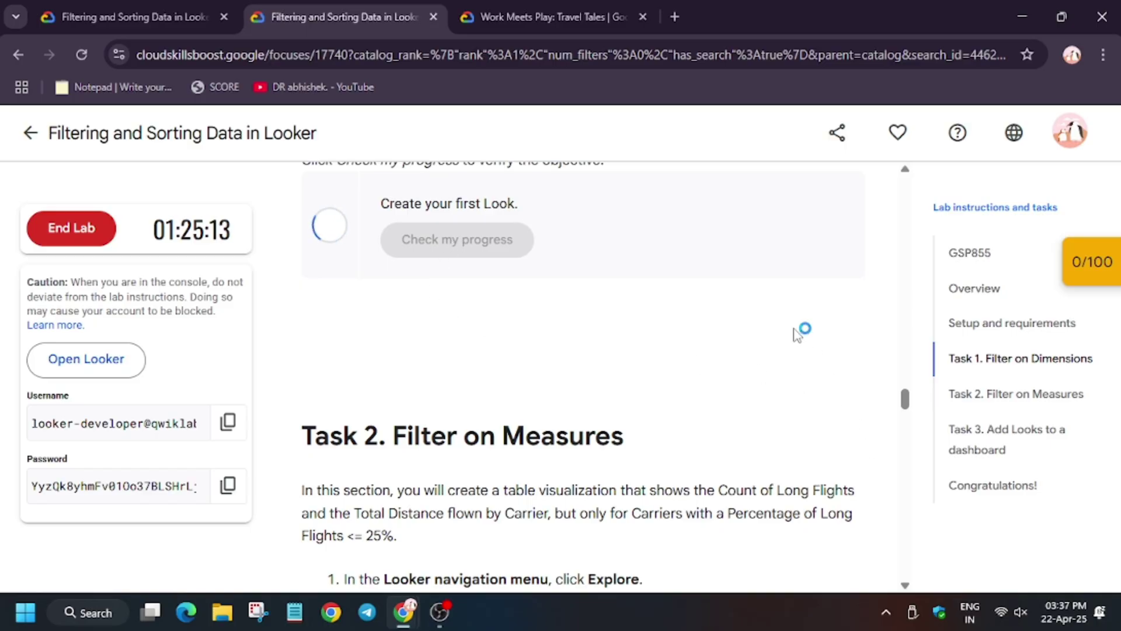
scroll(788, 333, up, 1)
scroll(786, 336, up, 1)
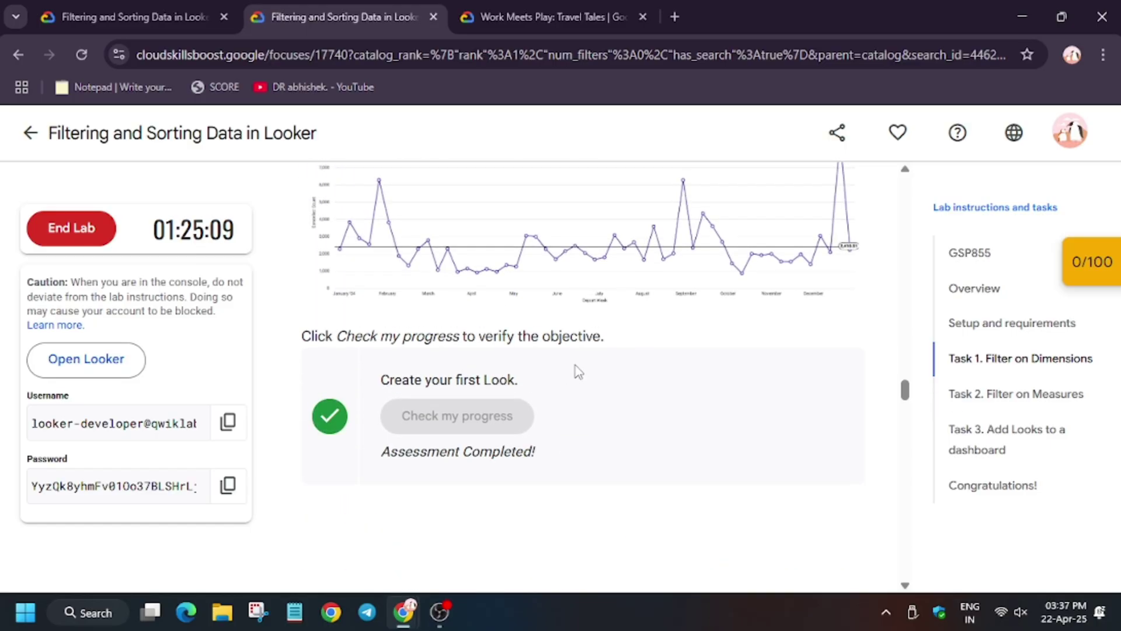
scroll(577, 368, down, 3)
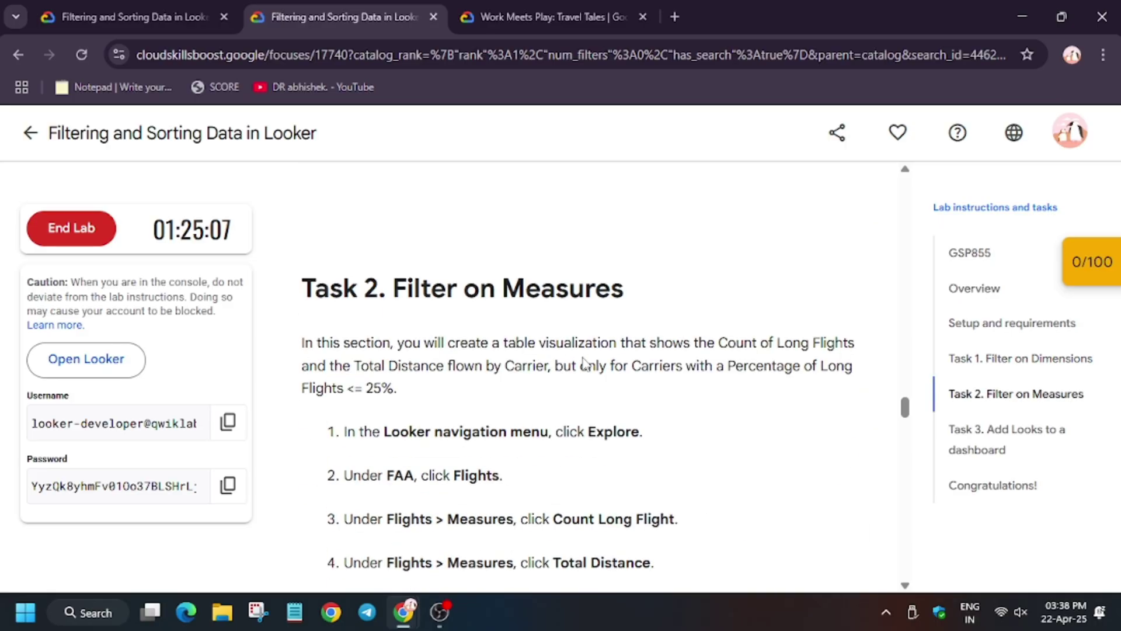
scroll(582, 358, down, 5)
scroll(583, 358, up, 3)
Step: Return to Looker once 'Create your first Look' shows as completed
key(alt+Tab)
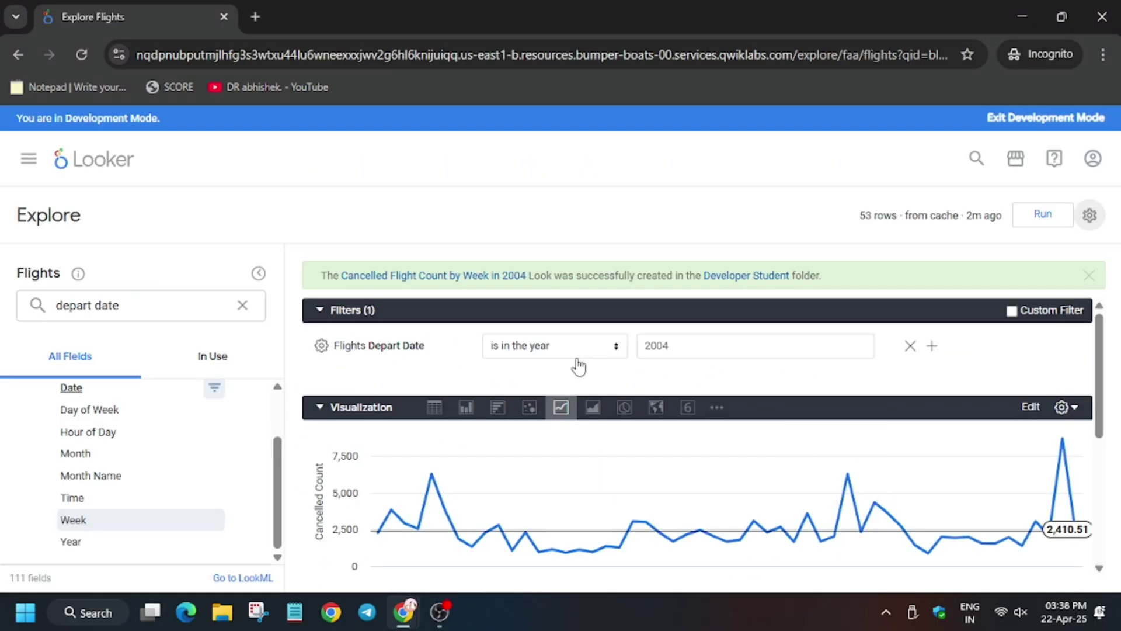
Step: Start a new Flights Explore from the Looker home page
click(87, 167)
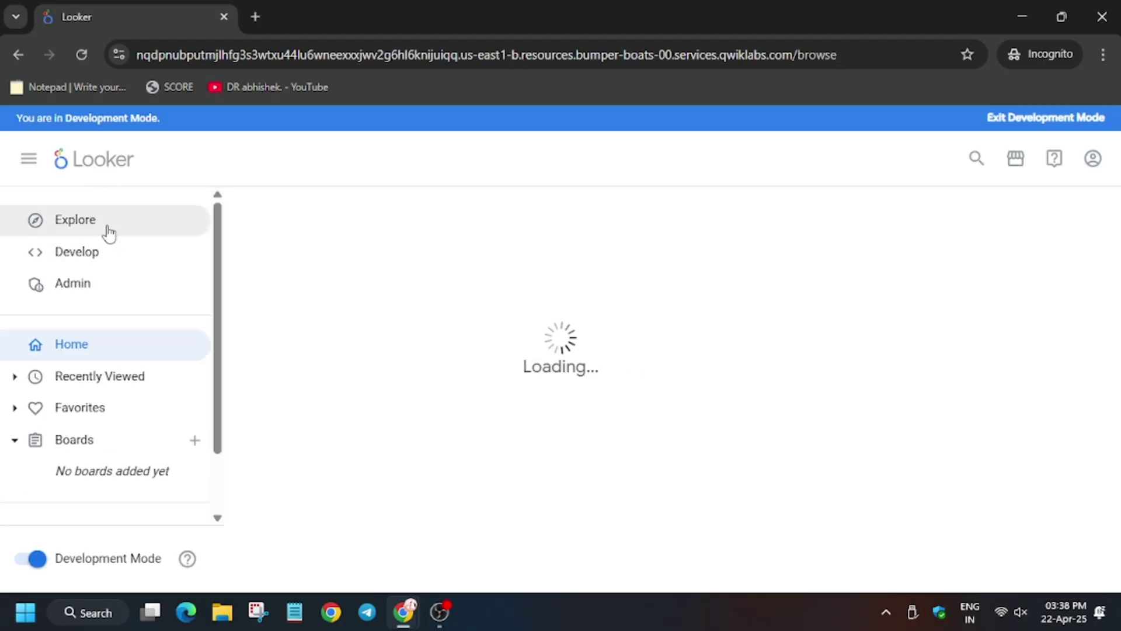
click(108, 229)
click(55, 480)
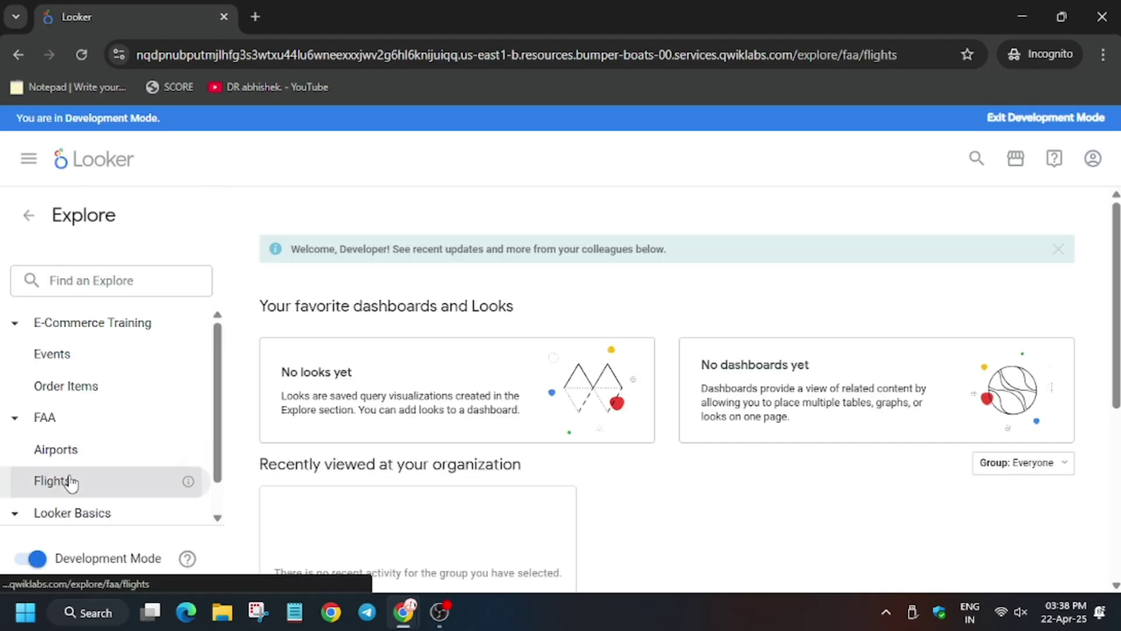
key(alt+Tab)
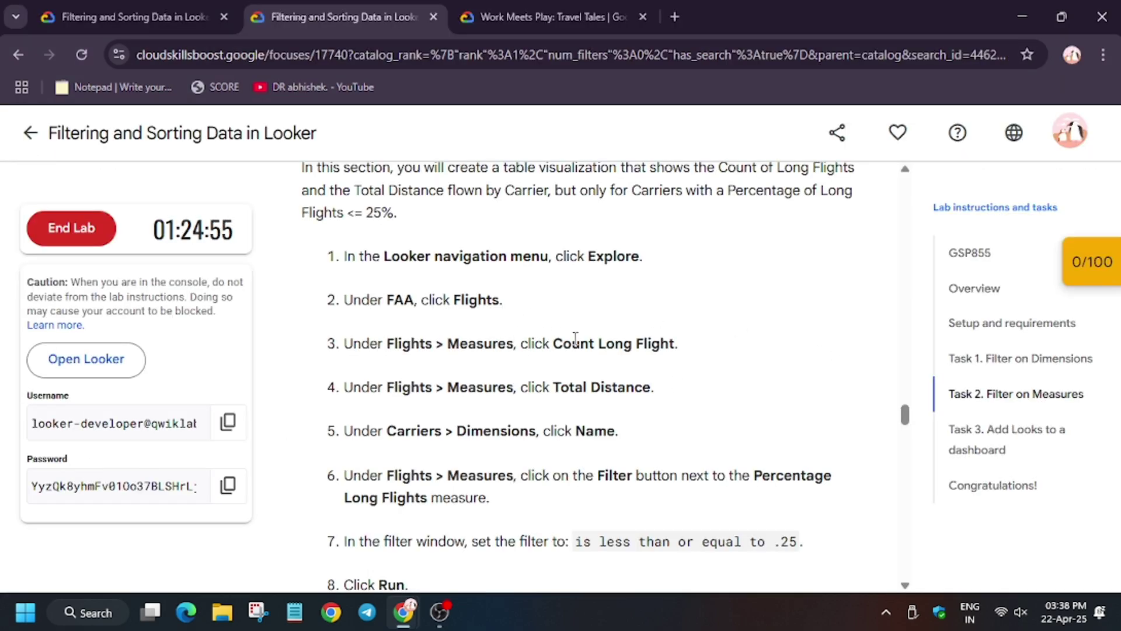
Step: Add the Count Long Flight measure, copying its name from the lab
drag(552, 344, 680, 348)
key(ctrl+c)
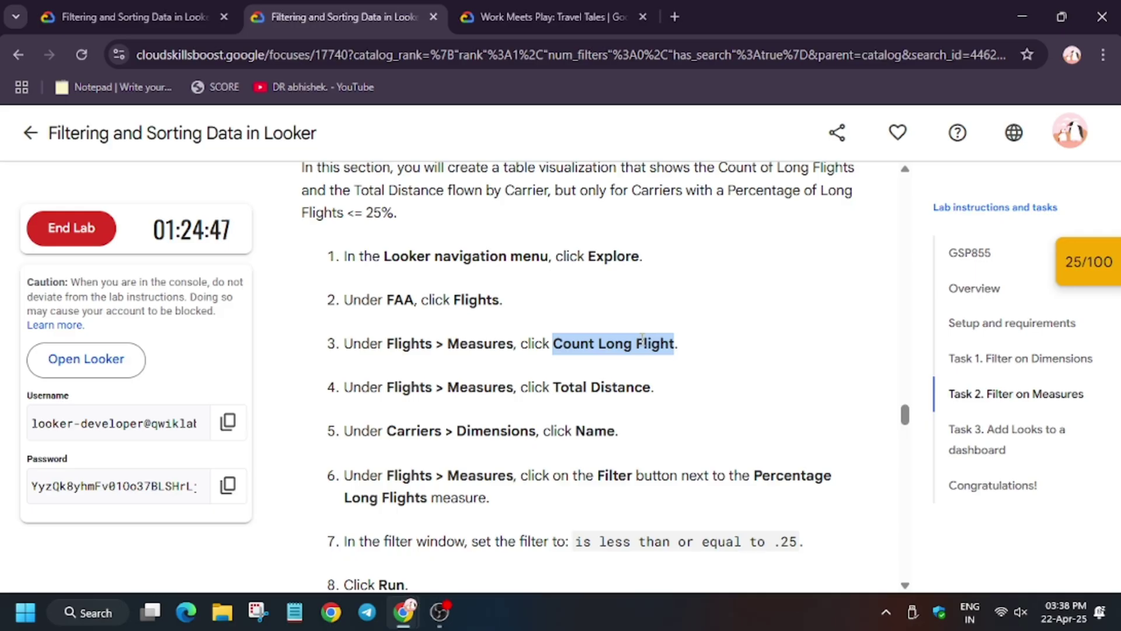
key(alt+Tab)
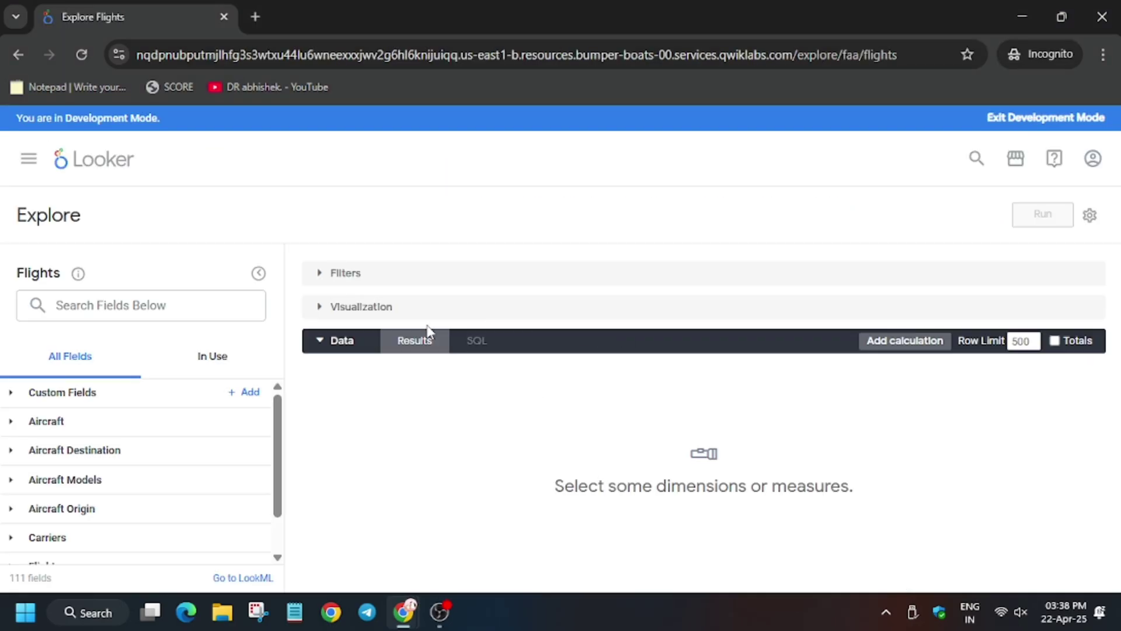
click(217, 307)
key(ctrl+v)
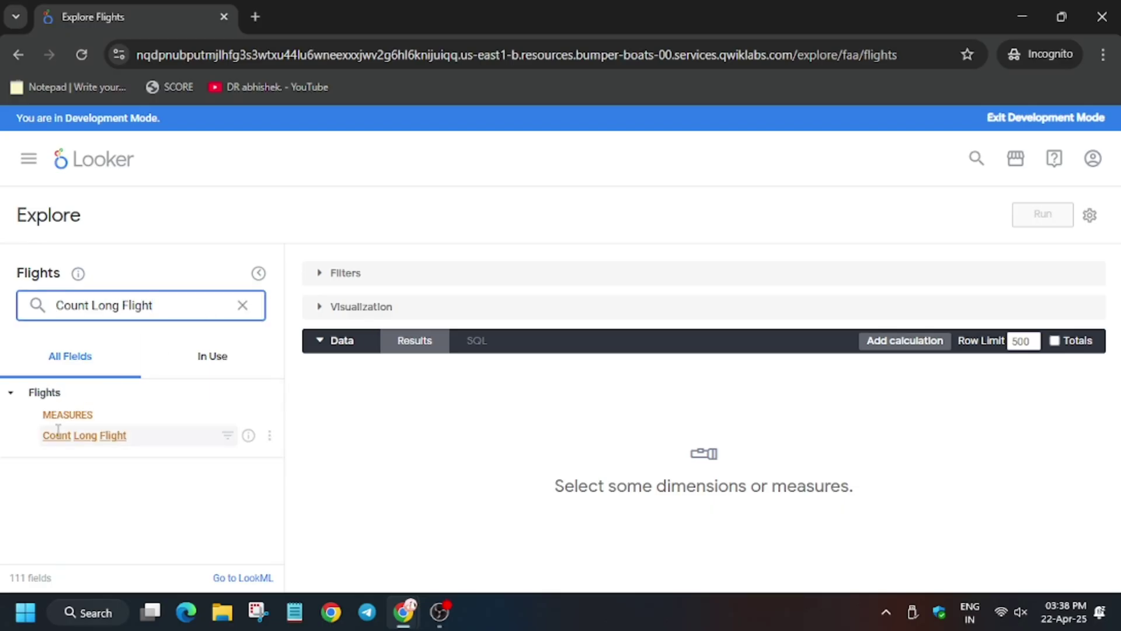
click(67, 436)
key(alt+Tab)
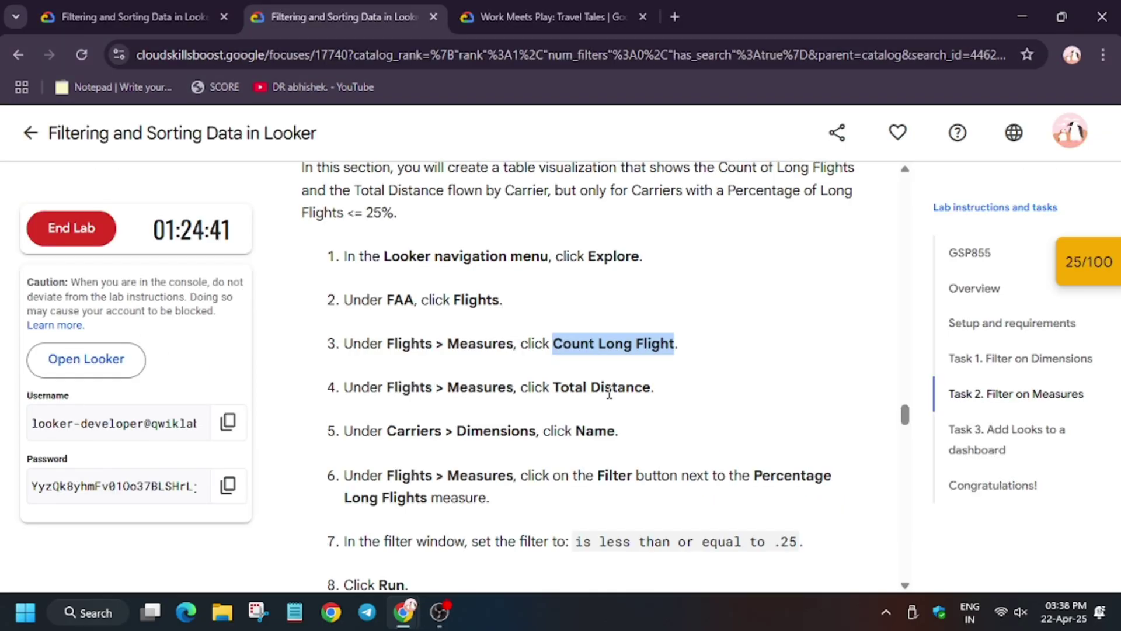
Step: Add the Total Distance measure, copying its name from the lab
drag(555, 387, 650, 387)
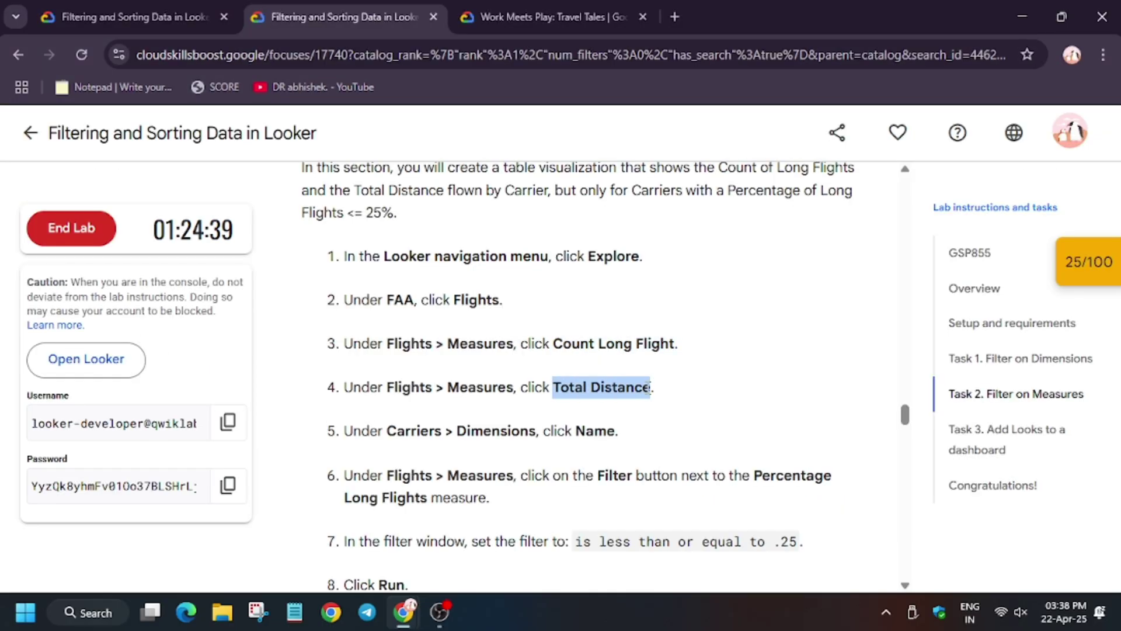
key(ctrl+c)
key(alt+Tab)
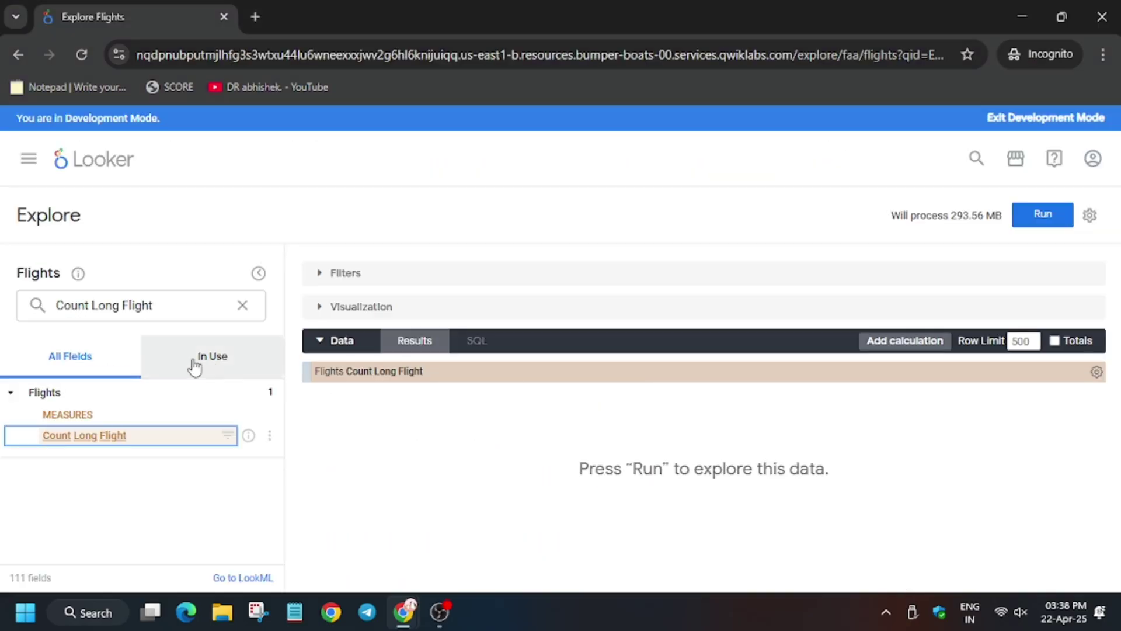
click(155, 306)
key(ctrl+a)
key(ctrl+v)
mouse_move(98, 432)
click(76, 435)
double_click(111, 305)
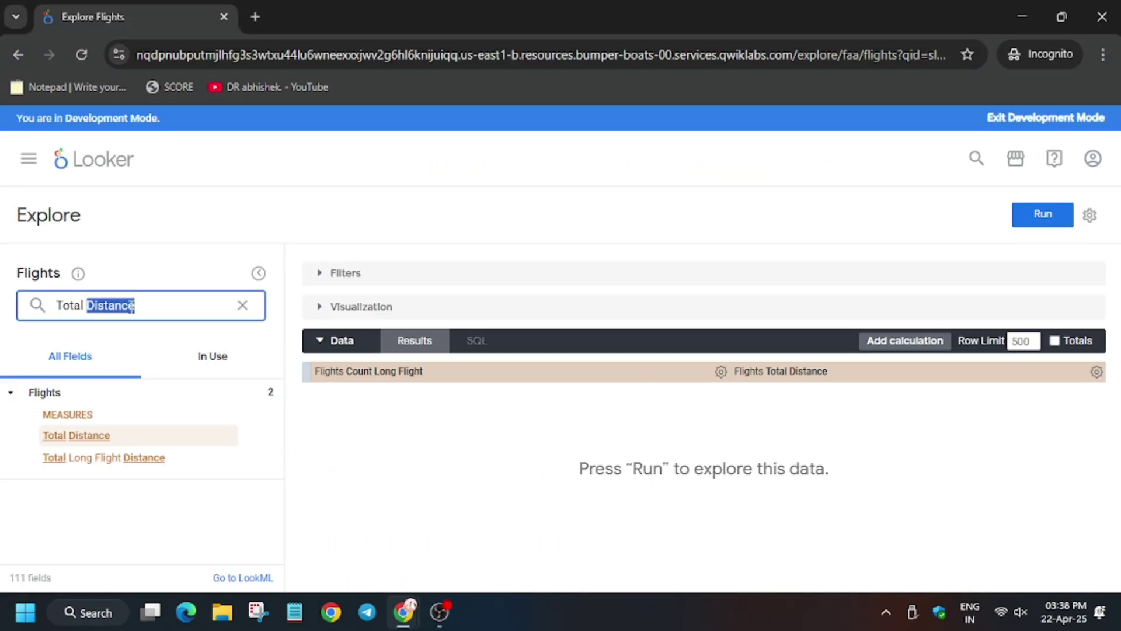
triple_click(128, 309)
text(na)
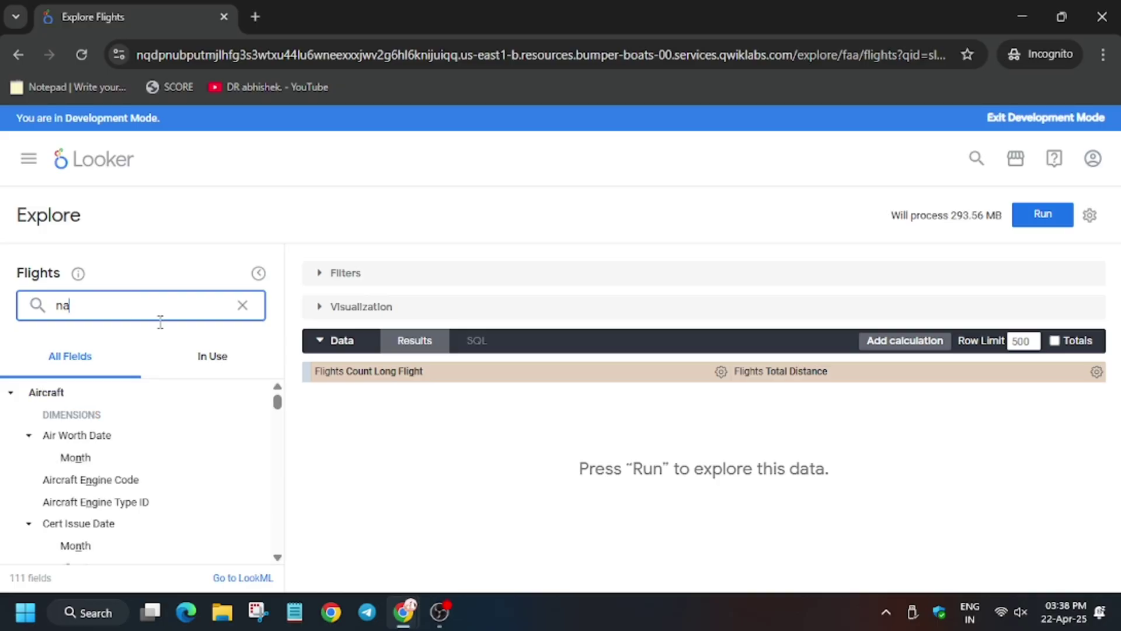
text(me)
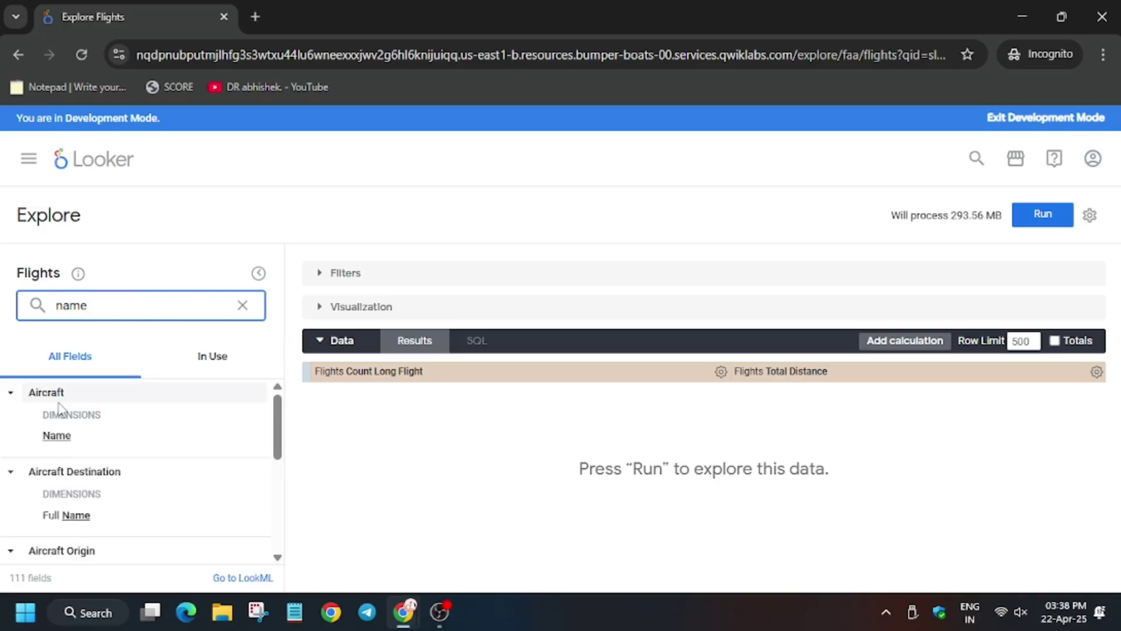
key(alt+Tab)
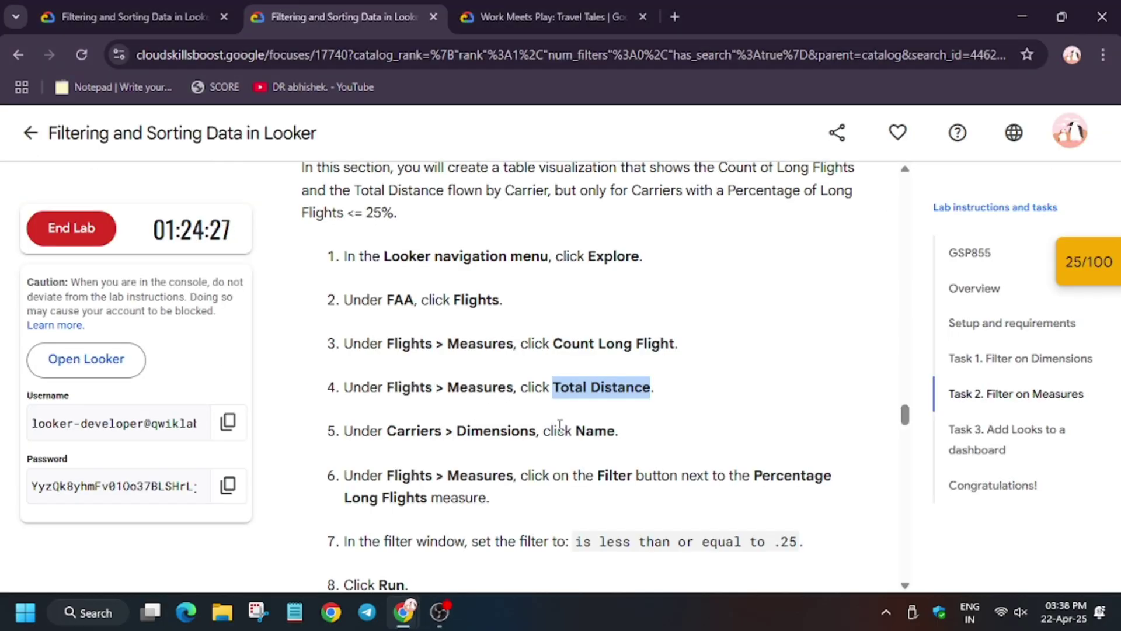
key(alt+Tab)
scroll(111, 499, down, 2)
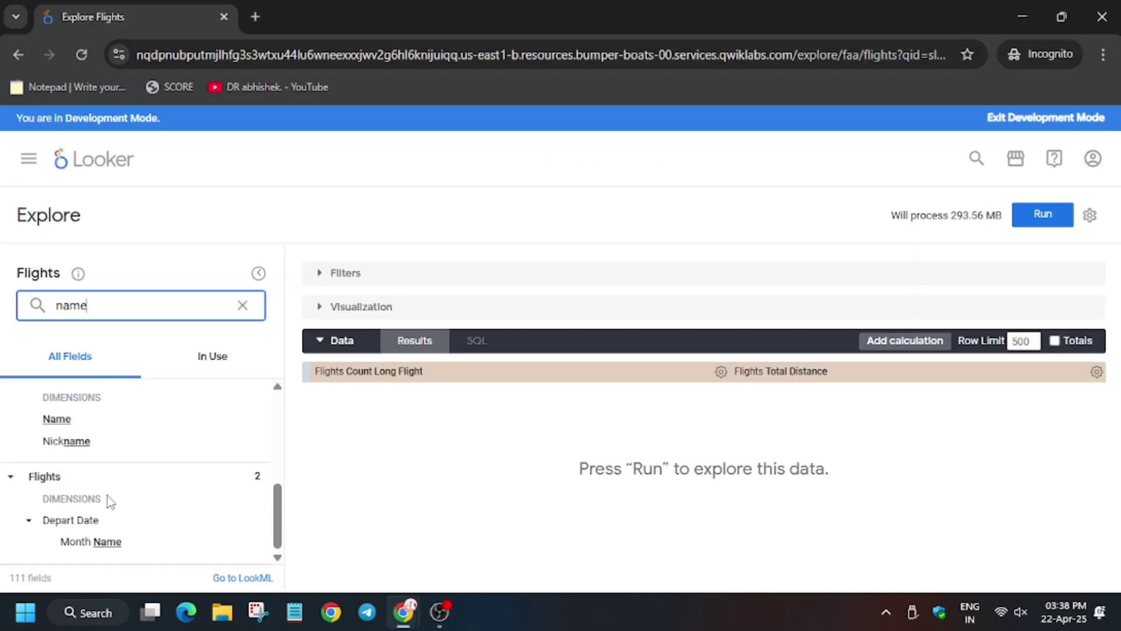
scroll(111, 499, up, 3)
scroll(112, 496, down, 2)
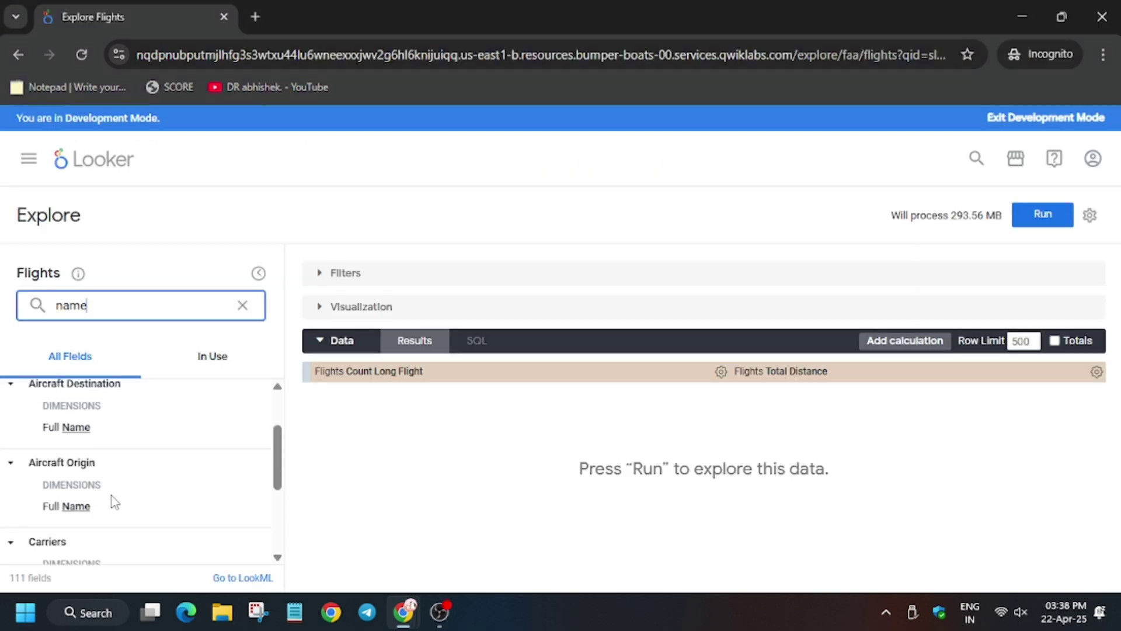
scroll(112, 496, down, 2)
scroll(111, 496, up, 1)
scroll(103, 481, up, 2)
scroll(103, 481, up, 1)
scroll(88, 491, down, 1)
scroll(54, 506, down, 1)
Step: Add the Carriers Name dimension and copy the .25 threshold from the lab
click(57, 497)
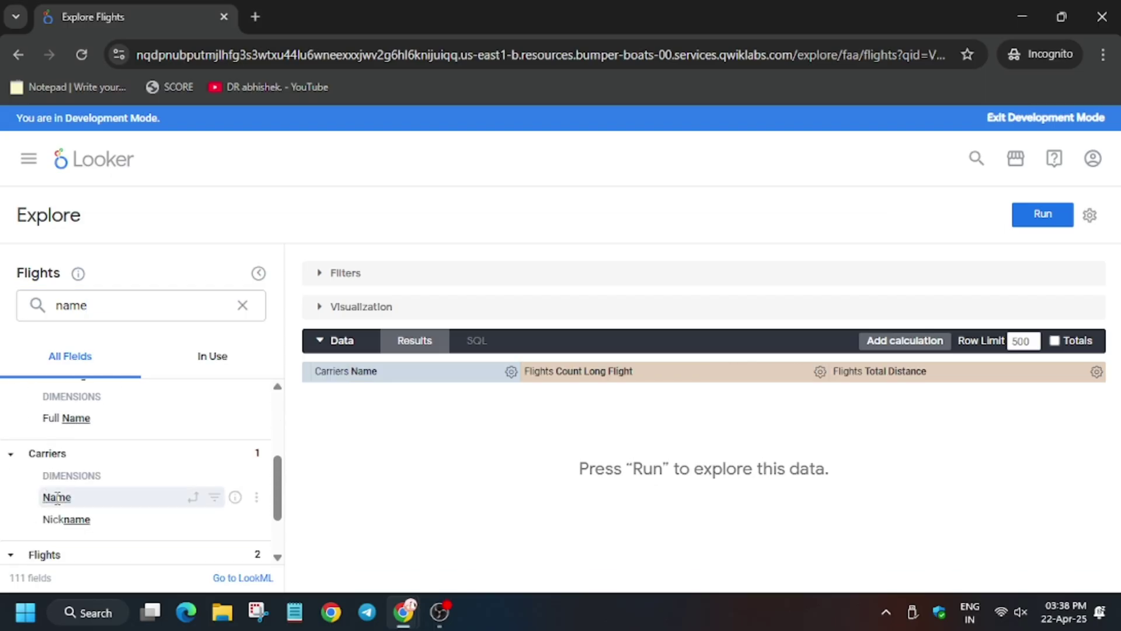
key(alt+Tab)
scroll(727, 425, down, 2)
scroll(668, 392, down, 1)
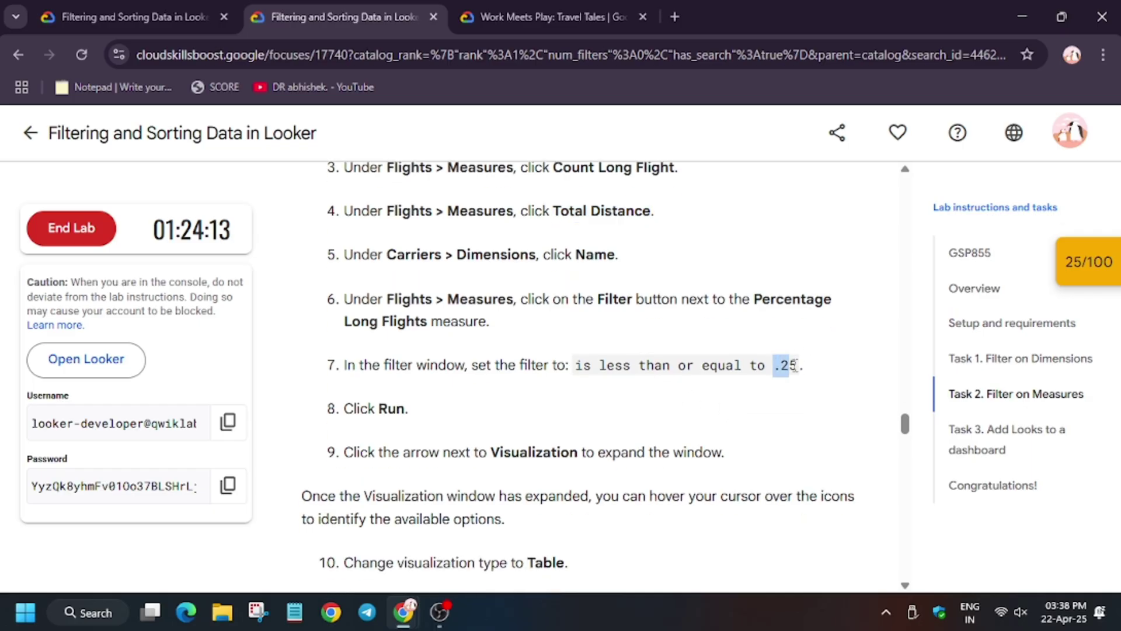
drag(773, 364, 800, 366)
key(ctrl+c)
key(alt+Tab)
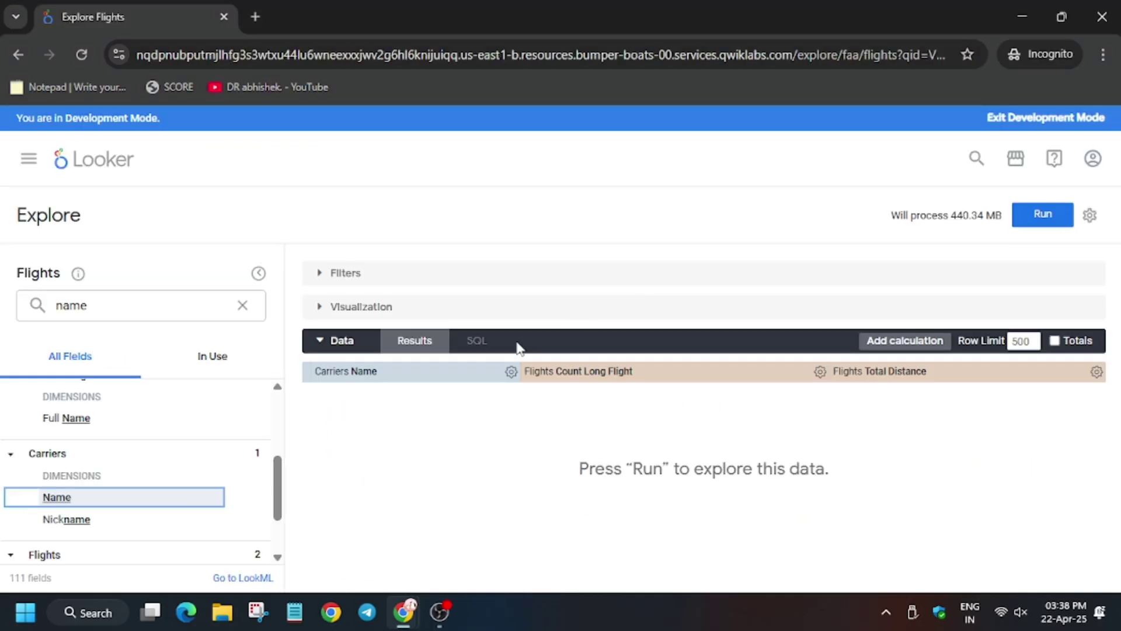
scroll(87, 456, down, 1)
scroll(58, 411, up, 1)
Step: Clear the field search and expand the Flights group to find Percentage Long Flights
double_click(71, 305)
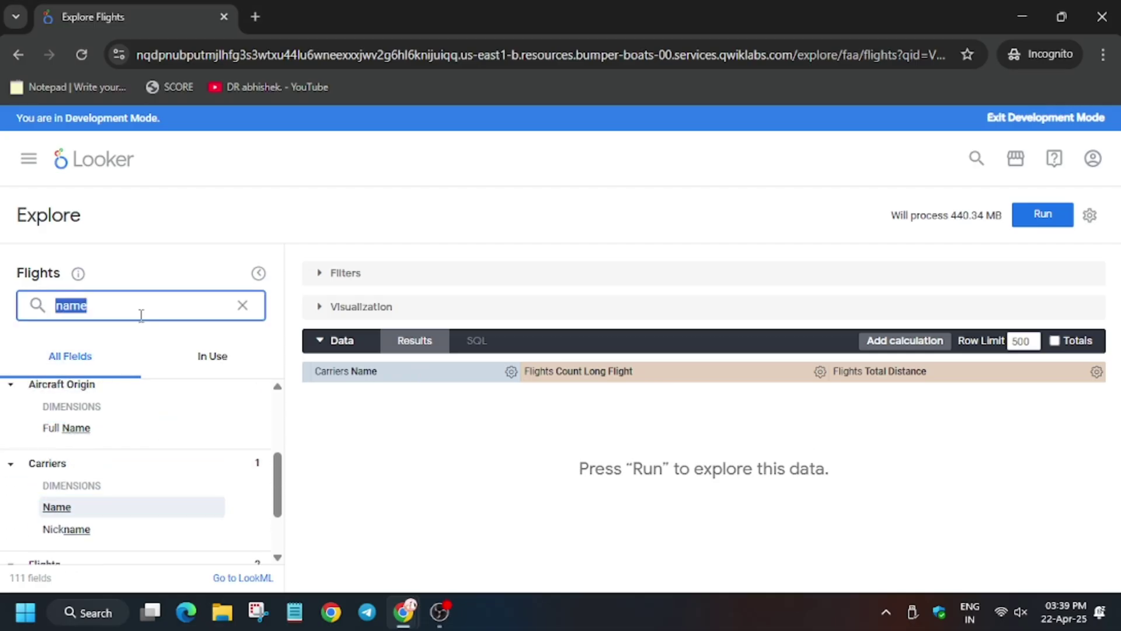
text(pecent)
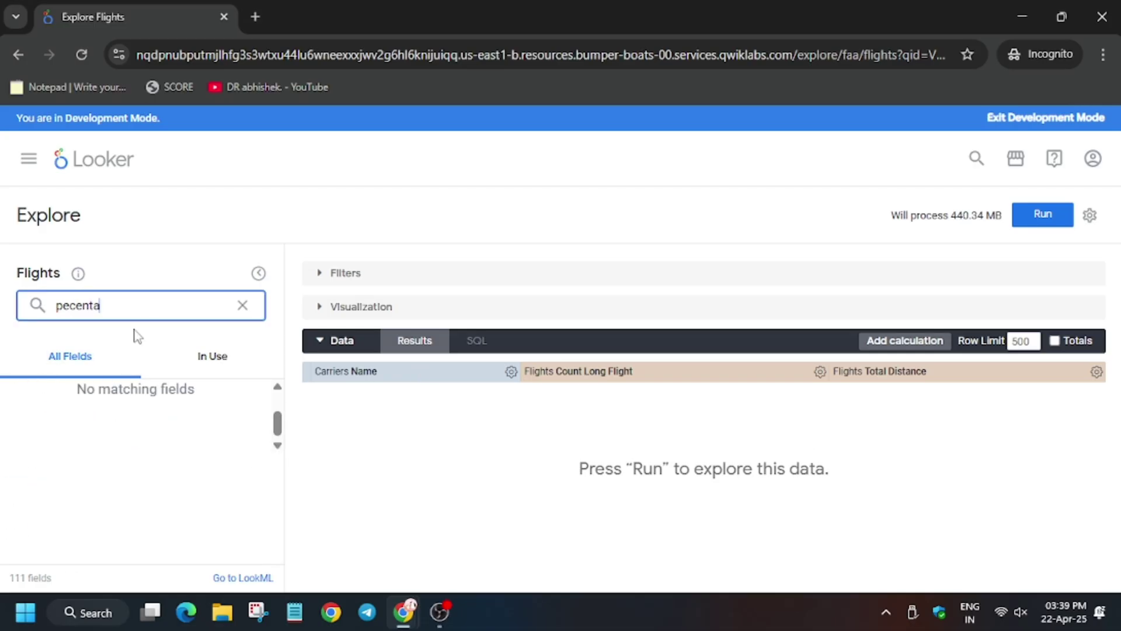
key(alt+Tab)
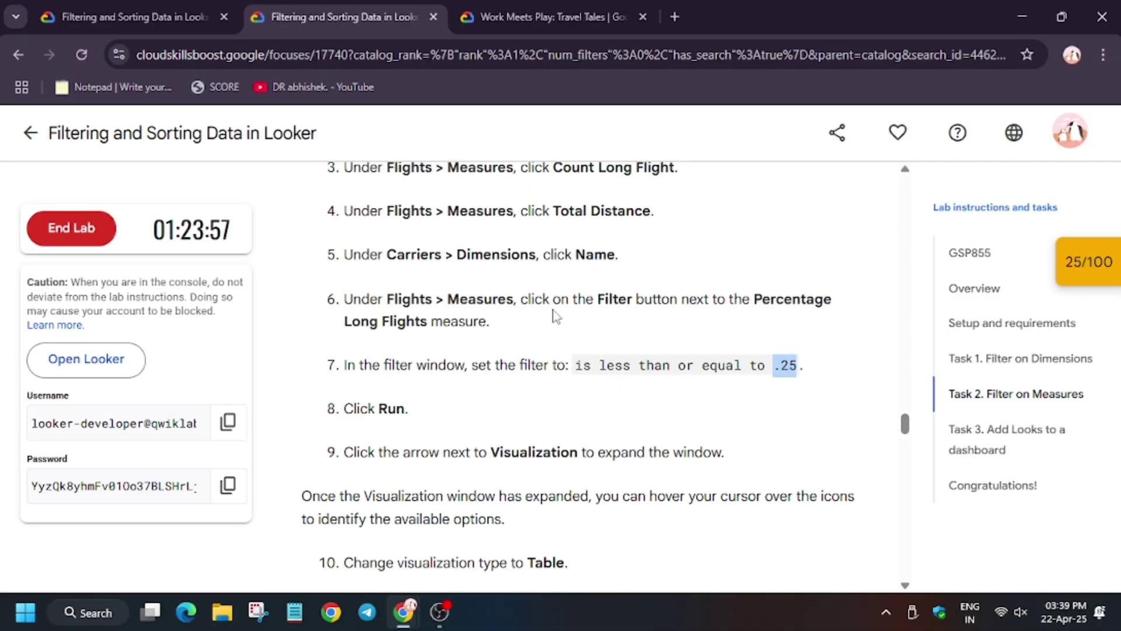
key(alt+Tab)
click(243, 304)
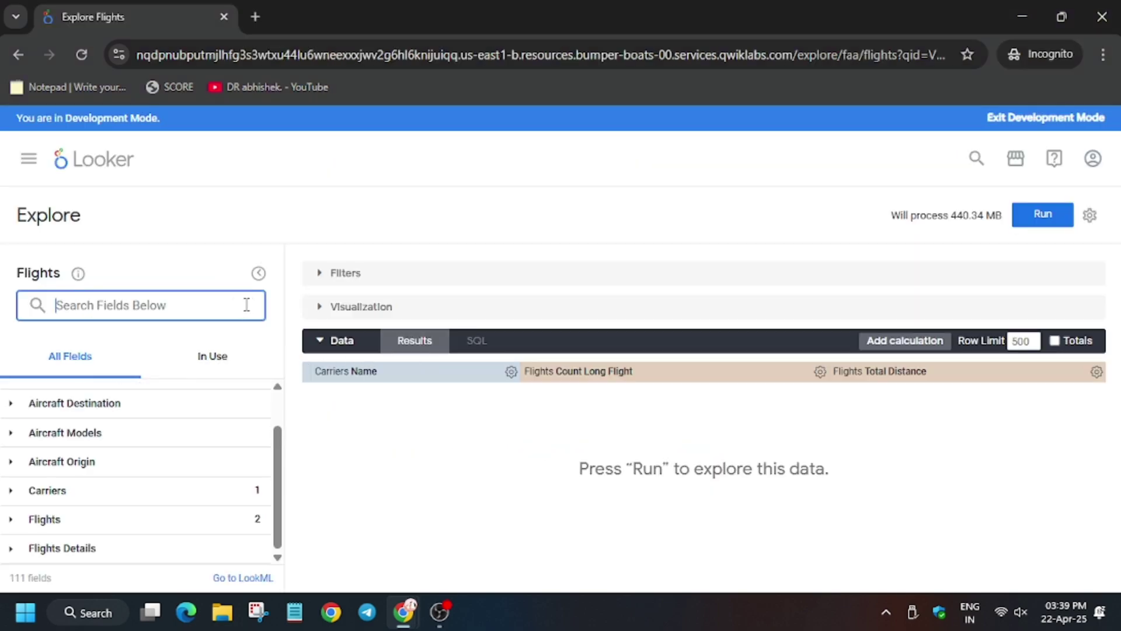
click(86, 518)
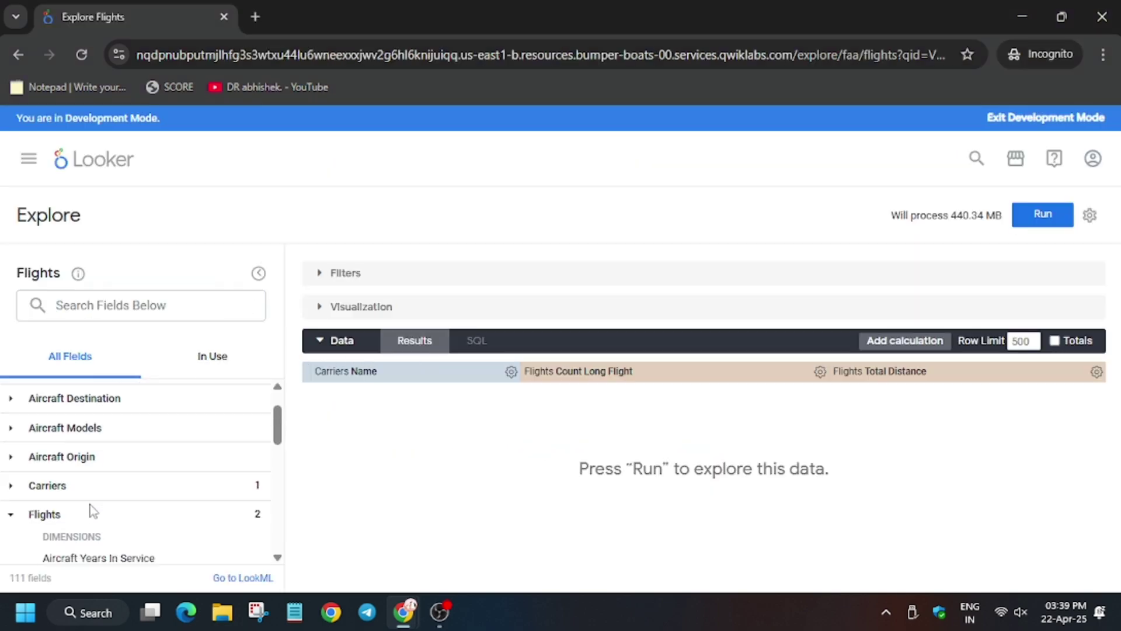
scroll(88, 508, down, 5)
scroll(95, 498, down, 2)
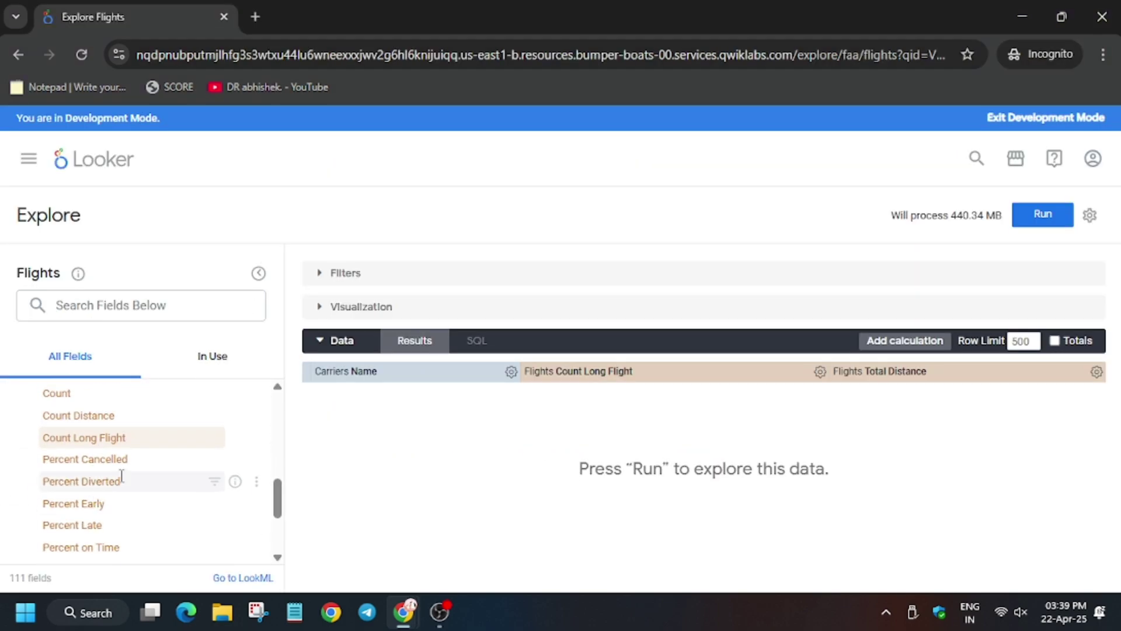
scroll(129, 473, down, 2)
mouse_move(131, 504)
key(alt+Tab)
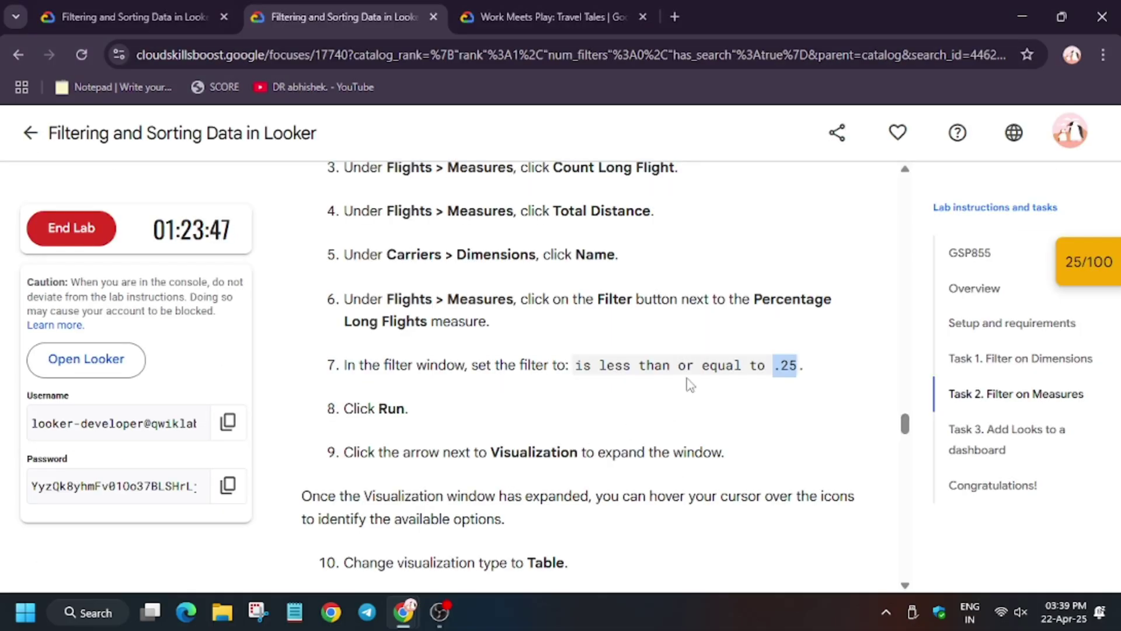
key(alt+Tab)
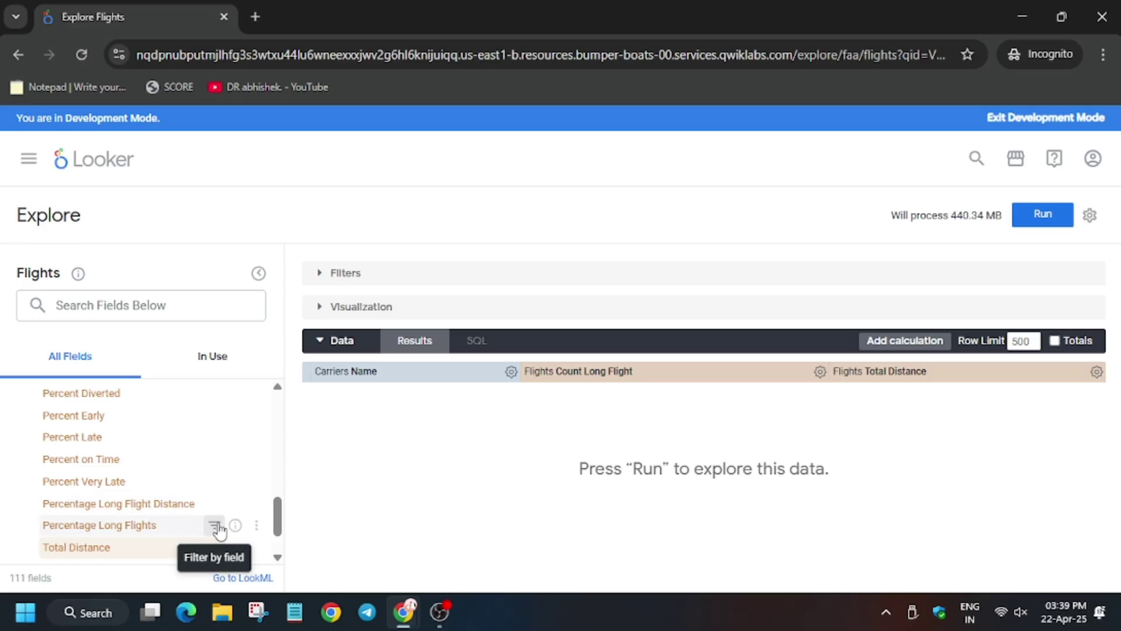
Step: Filter Percentage Long Flights to 'is less than or equal to' .25
click(216, 526)
click(582, 309)
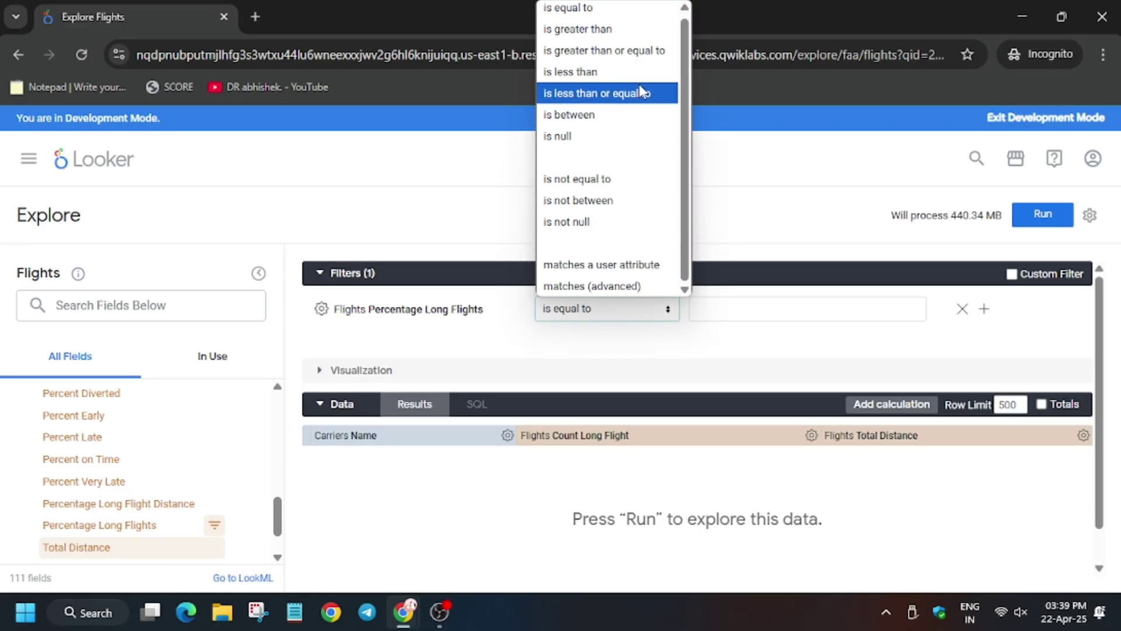
key(alt+Tab)
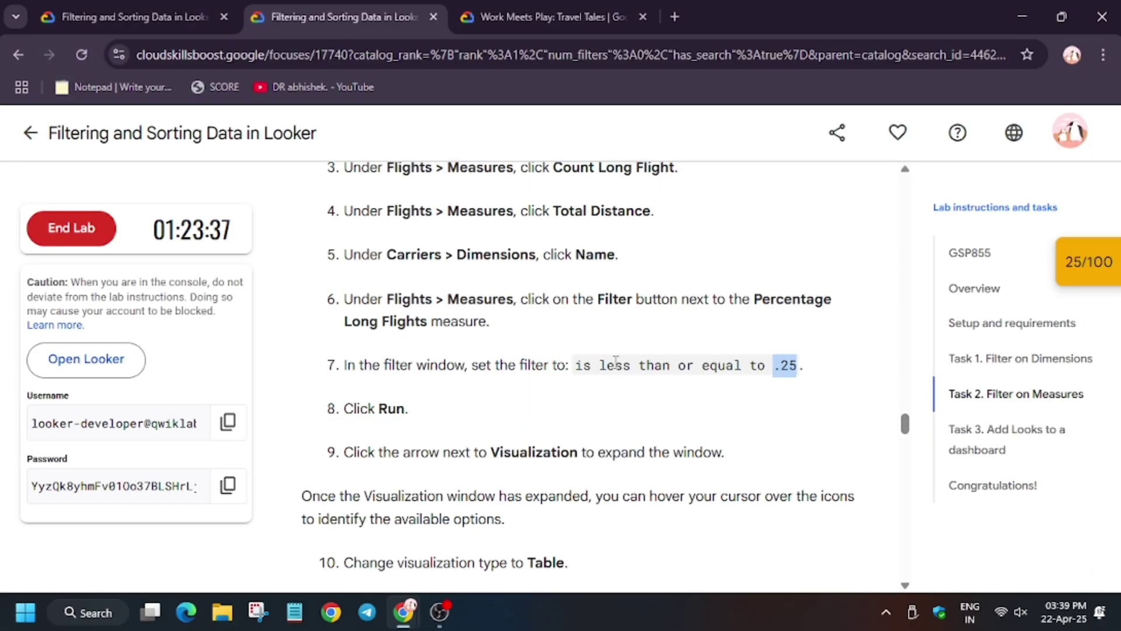
key(alt+Tab)
click(604, 308)
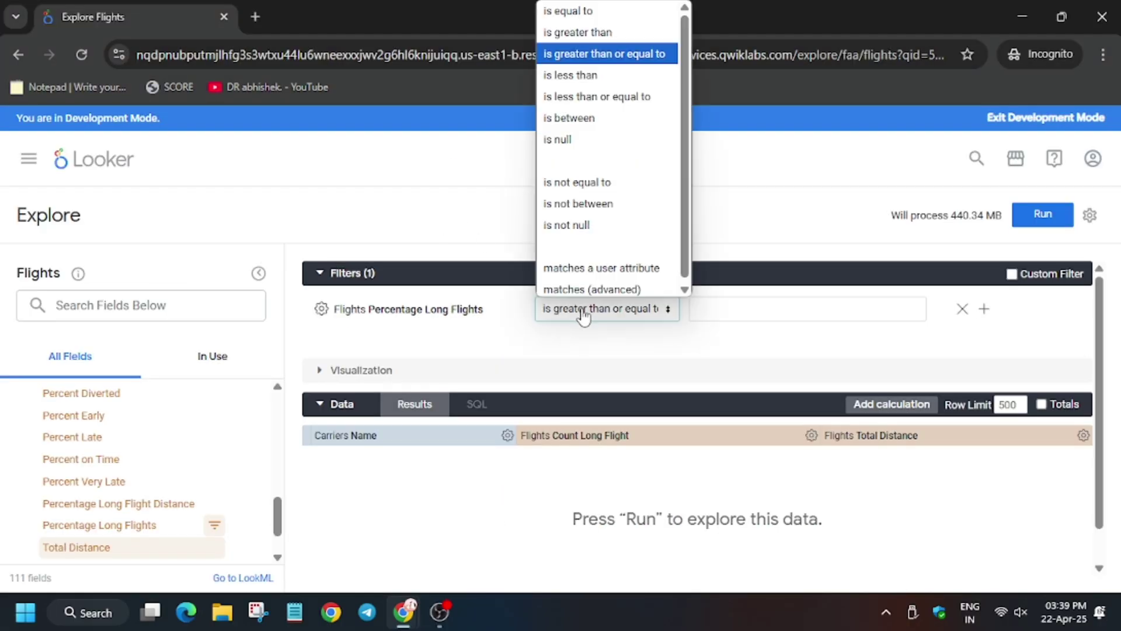
click(613, 97)
click(793, 305)
text(.25)
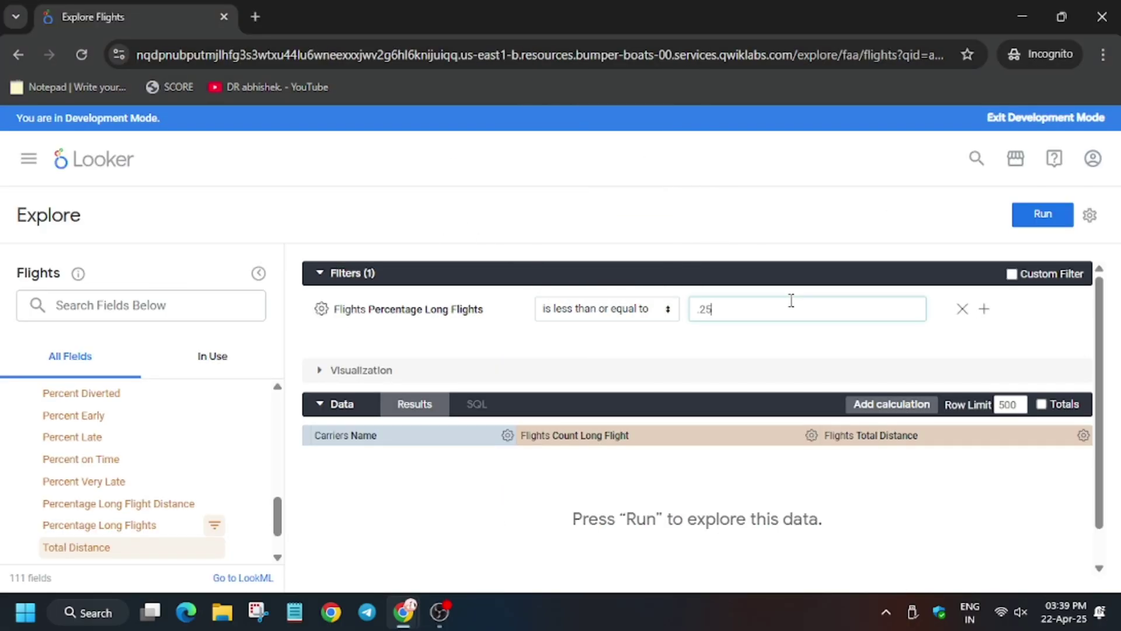
key(alt+Tab)
scroll(699, 392, down, 2)
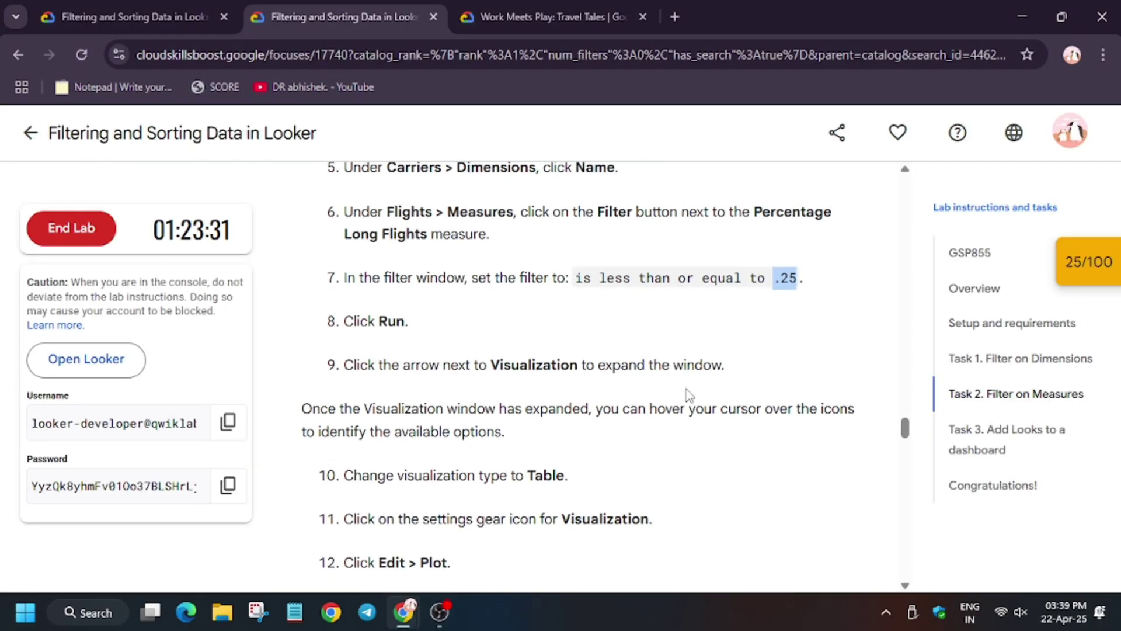
scroll(676, 393, down, 3)
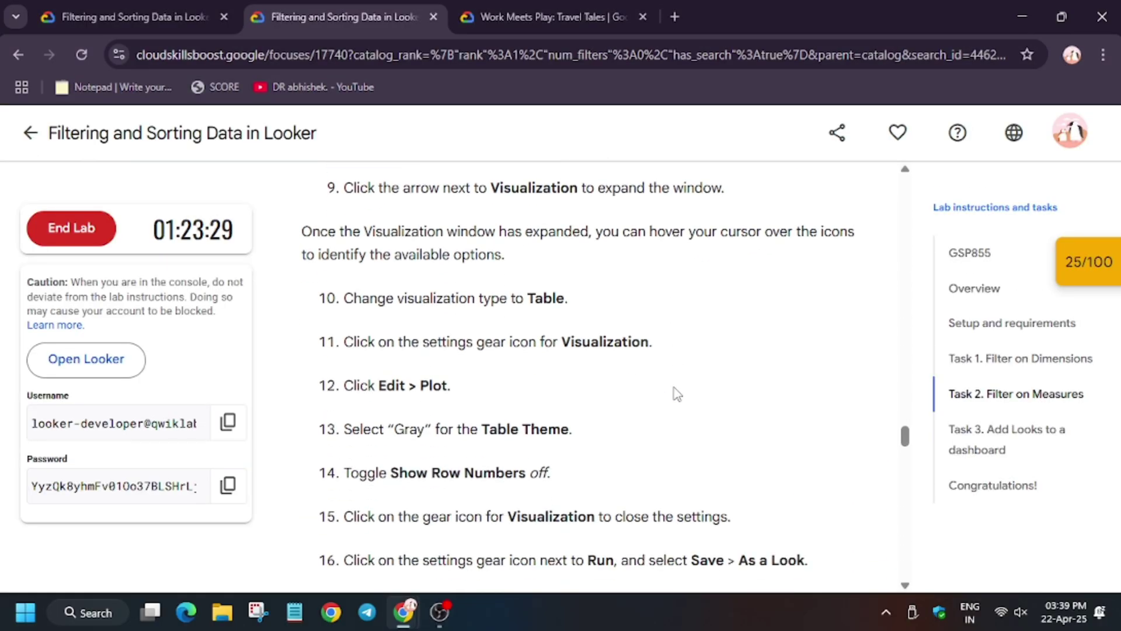
scroll(675, 396, up, 1)
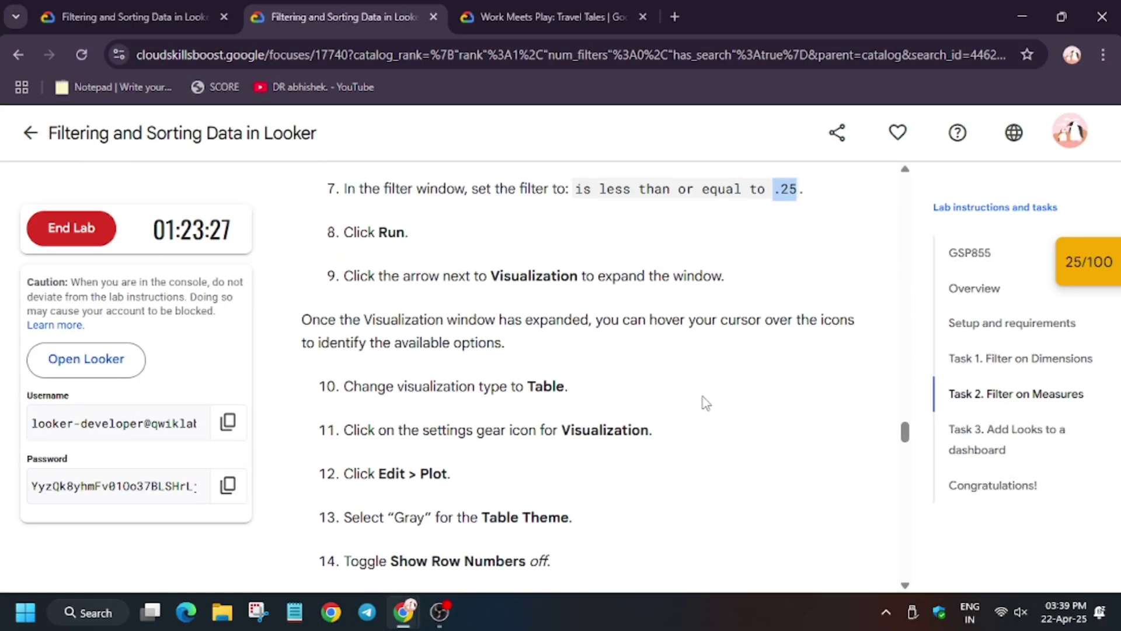
key(alt+Tab)
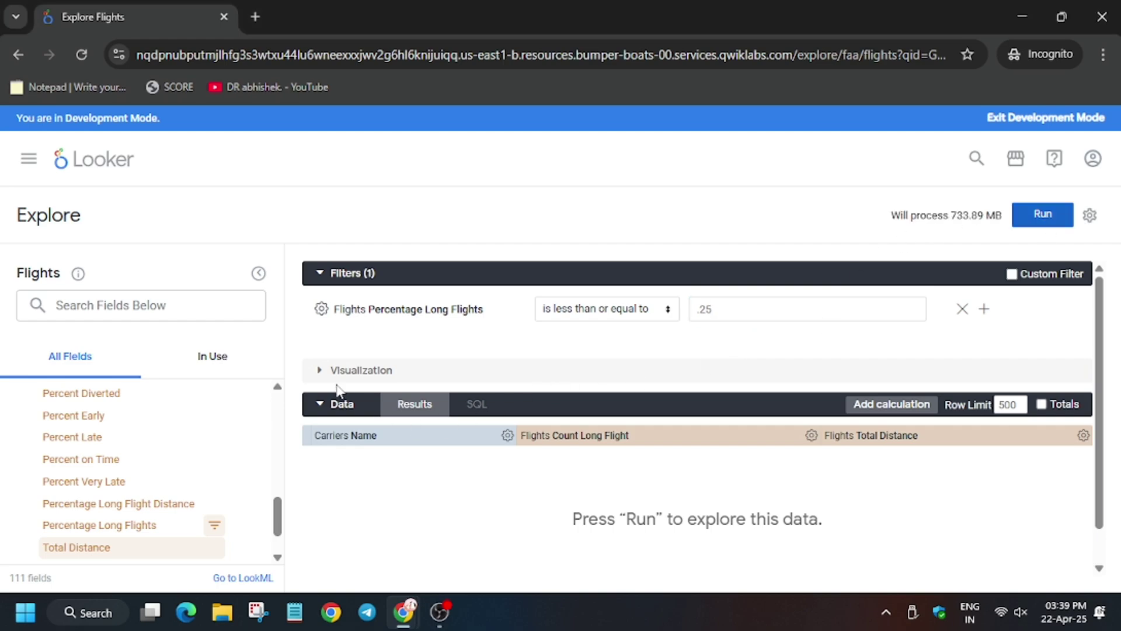
Step: Expand the Visualization bar and run the filtered query, returning 13 carrier rows
click(342, 370)
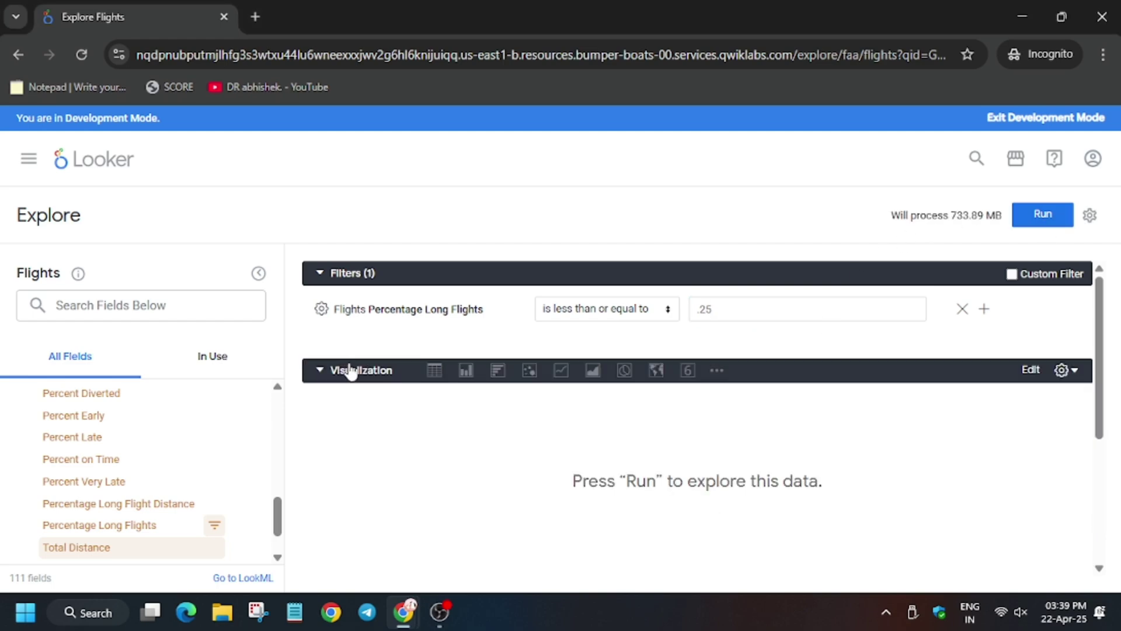
key(ctrl+Return)
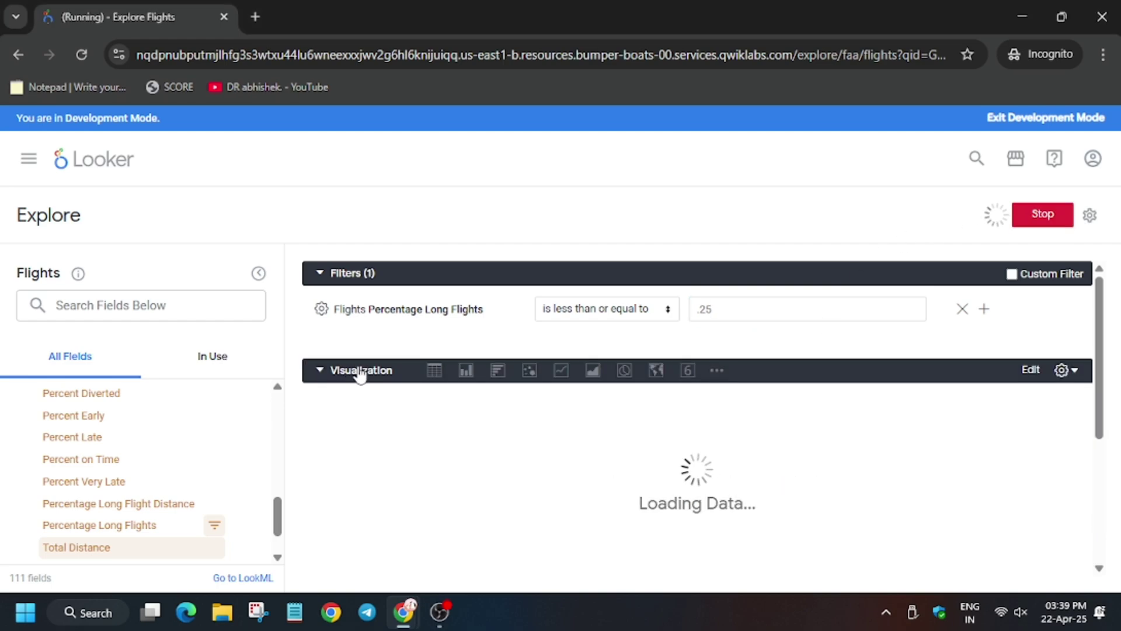
key(alt+Tab)
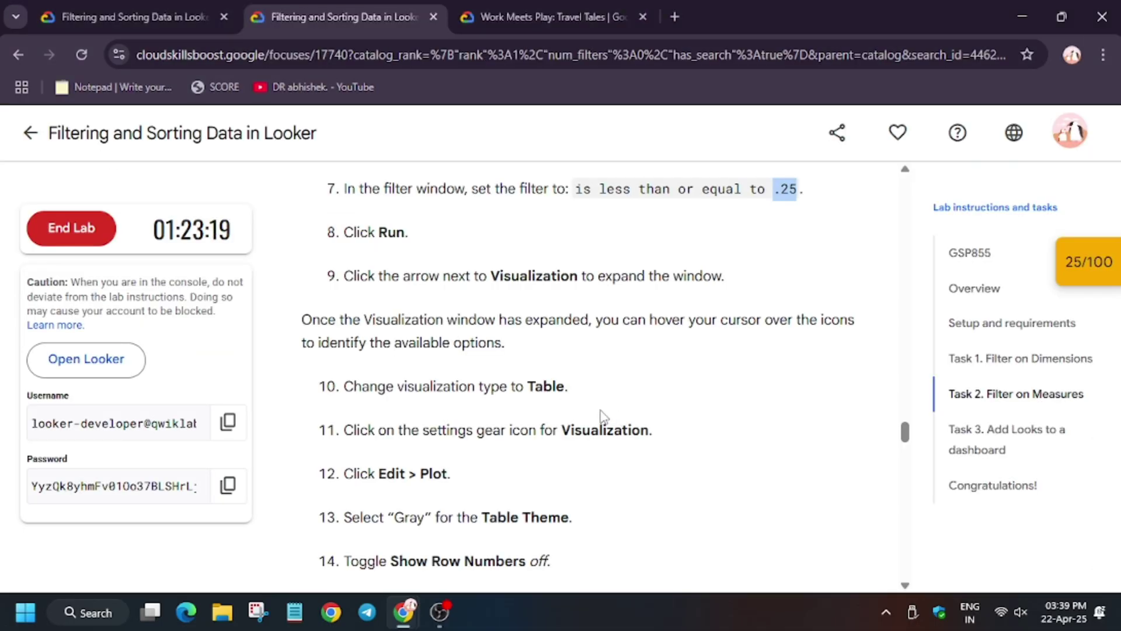
scroll(607, 404, down, 2)
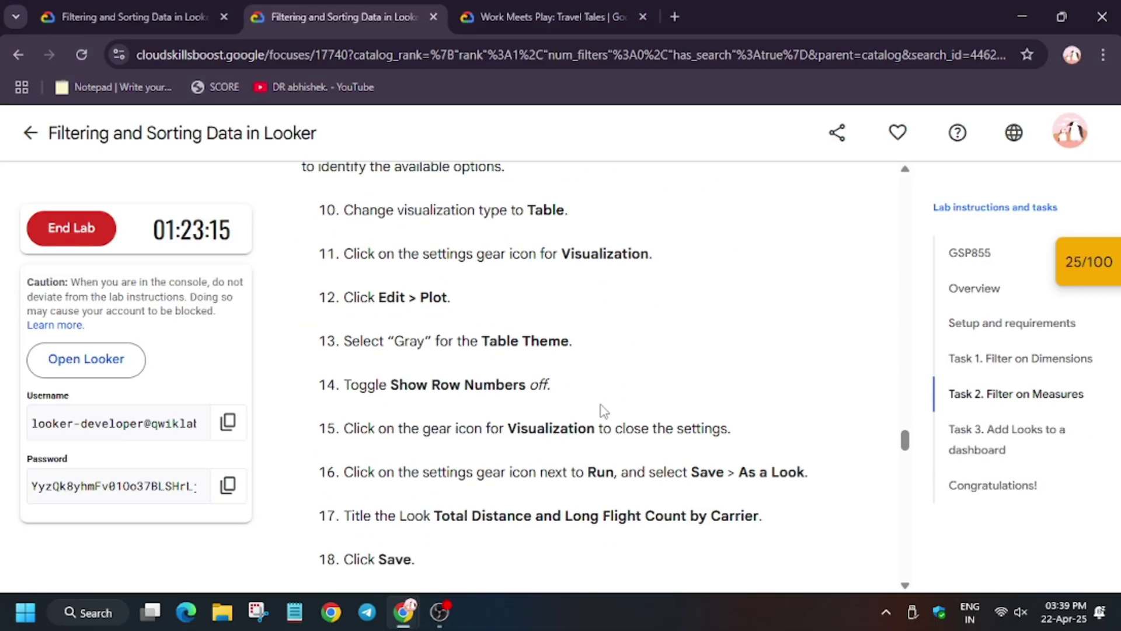
key(alt+Tab)
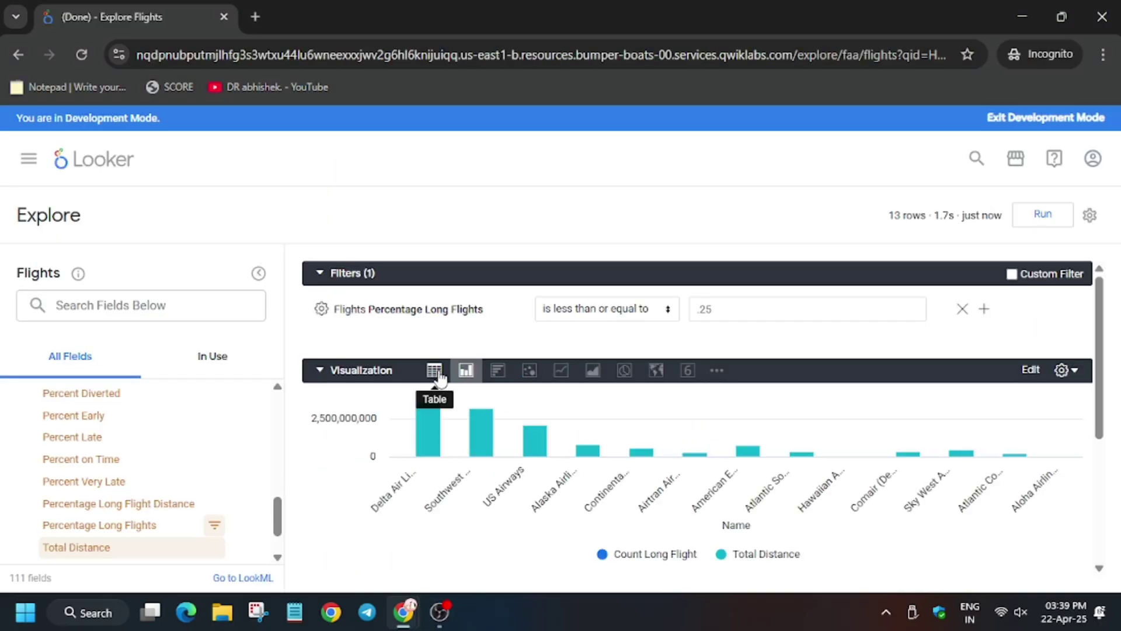
Step: Display the results as a table with the Gray theme and row numbers off
click(434, 370)
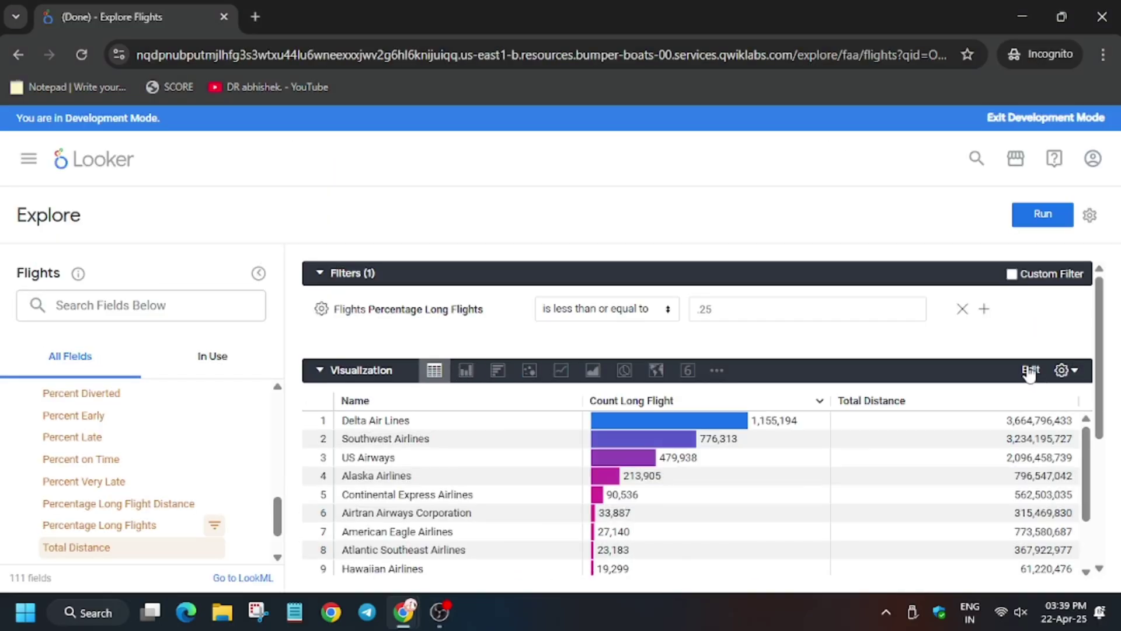
click(1031, 370)
scroll(951, 483, down, 3)
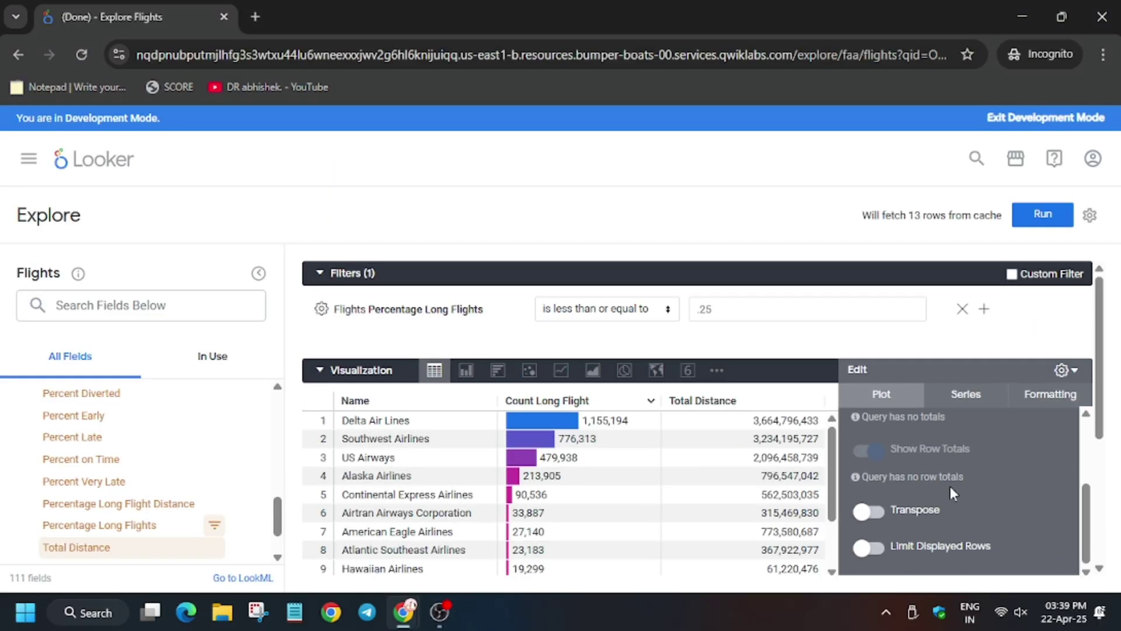
key(alt+Tab)
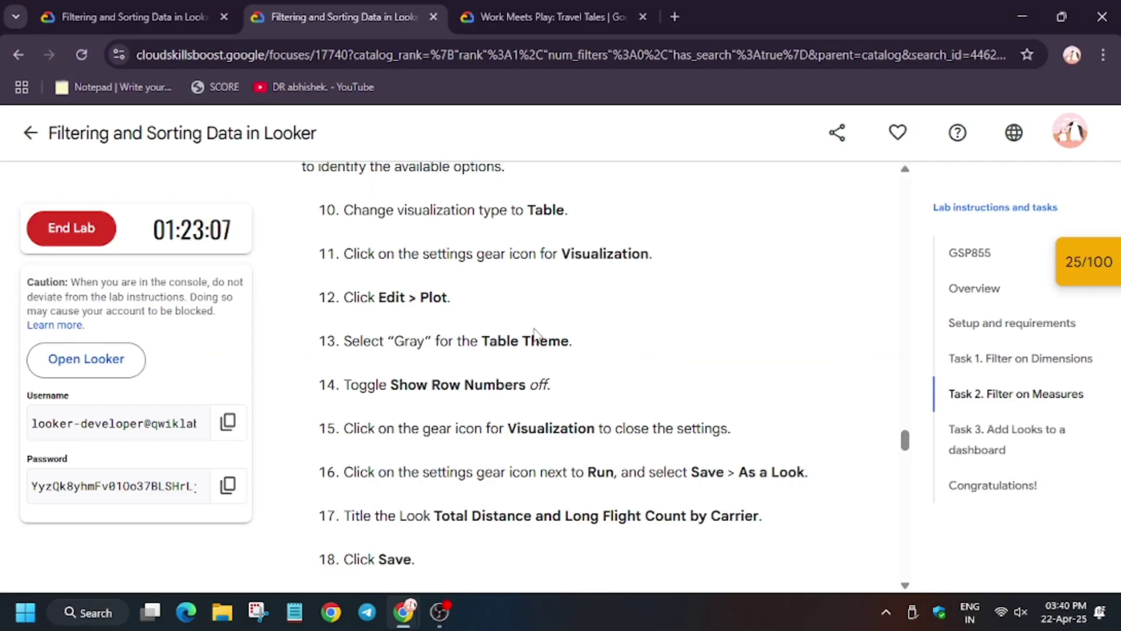
key(alt+Tab)
scroll(952, 427, up, 3)
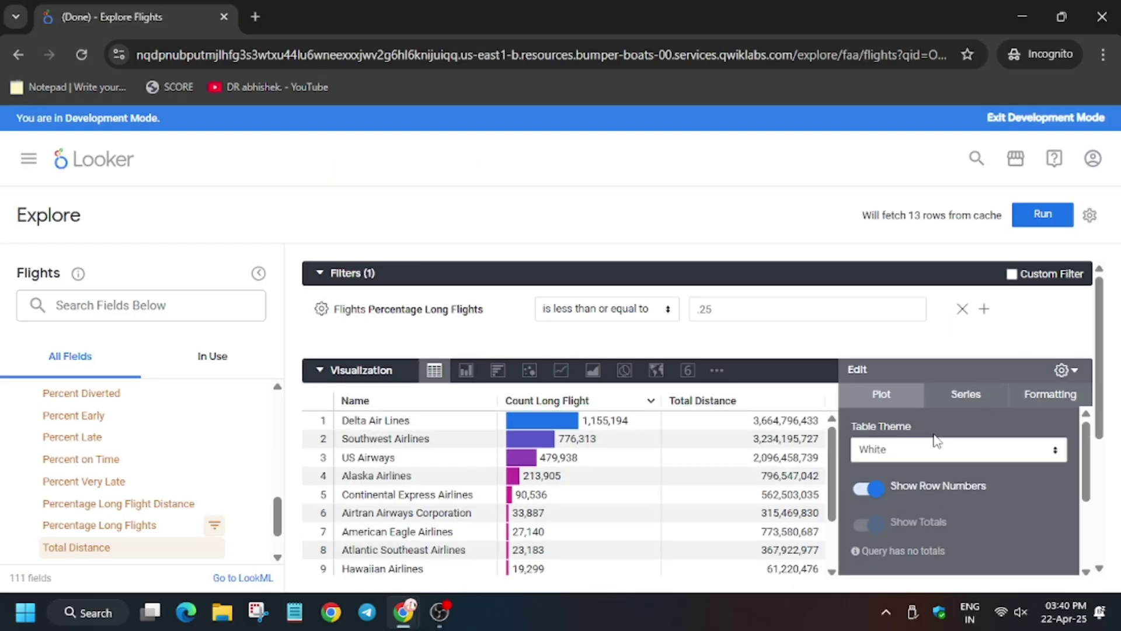
click(943, 454)
click(901, 498)
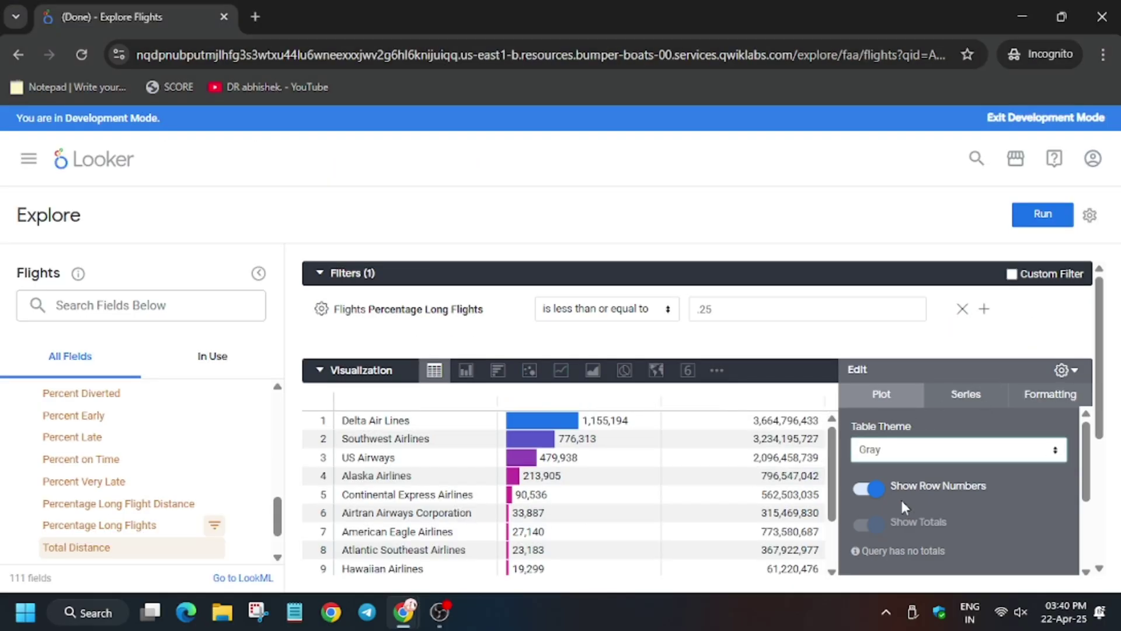
click(902, 501)
click(1063, 369)
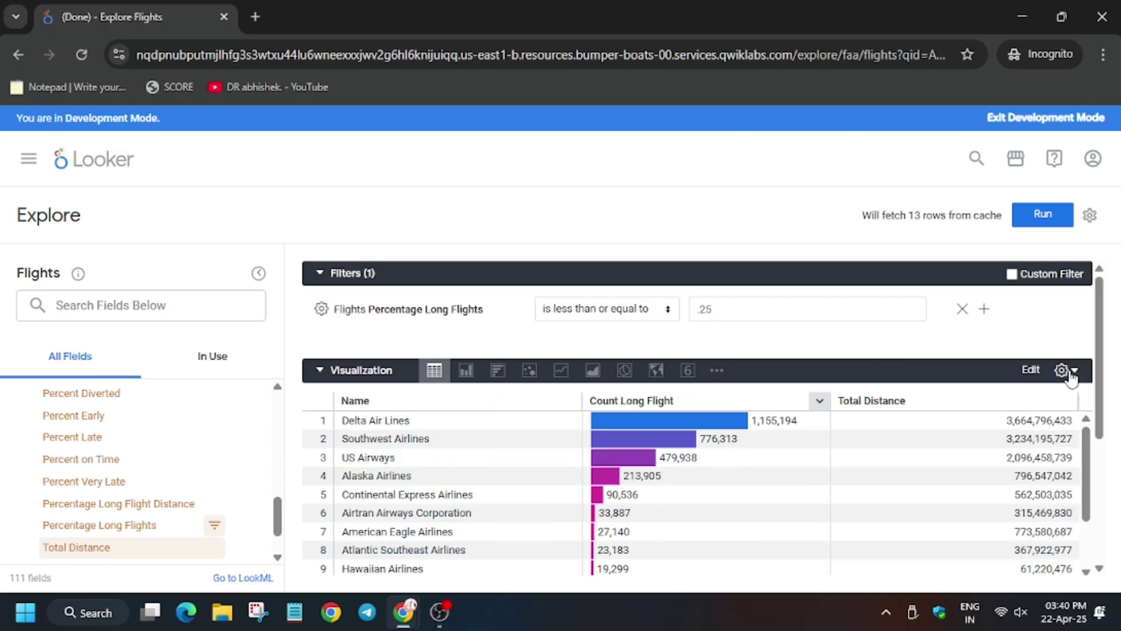
Step: Make sure row numbers are hidden and copy the Look title from lab step 17
key(alt+Tab)
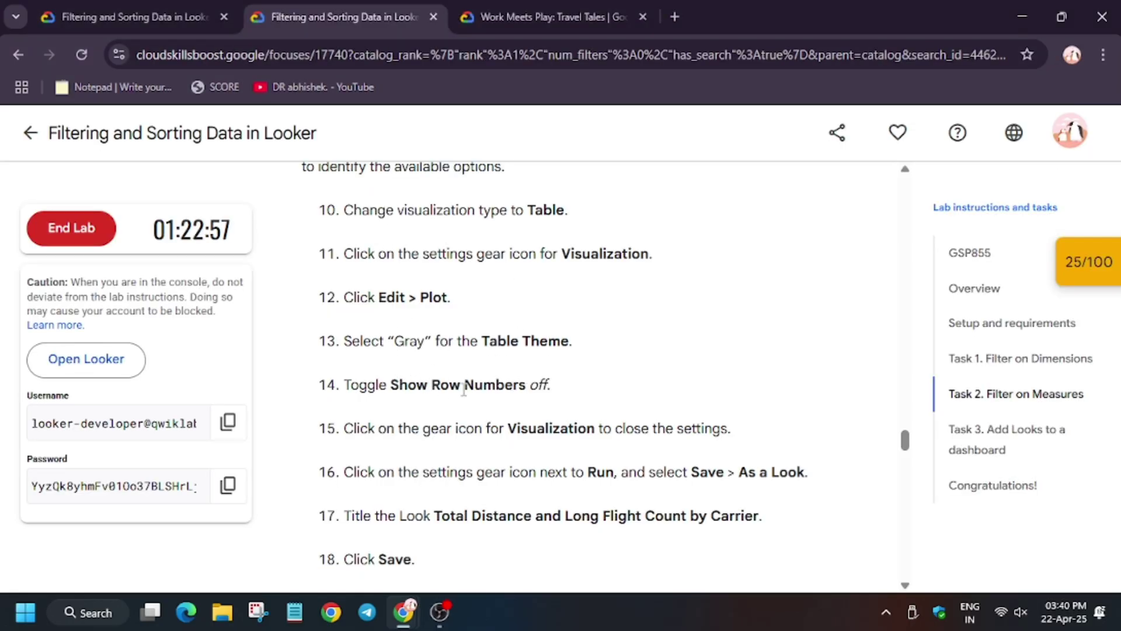
key(alt+Tab)
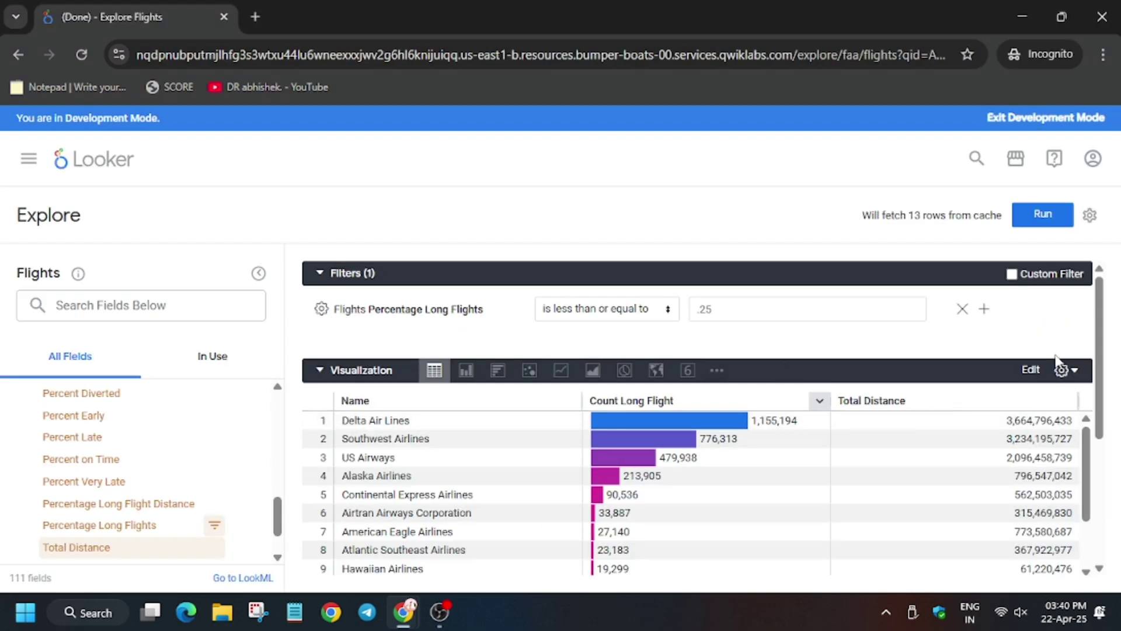
click(1033, 370)
scroll(911, 482, down, 2)
scroll(902, 482, up, 2)
click(876, 490)
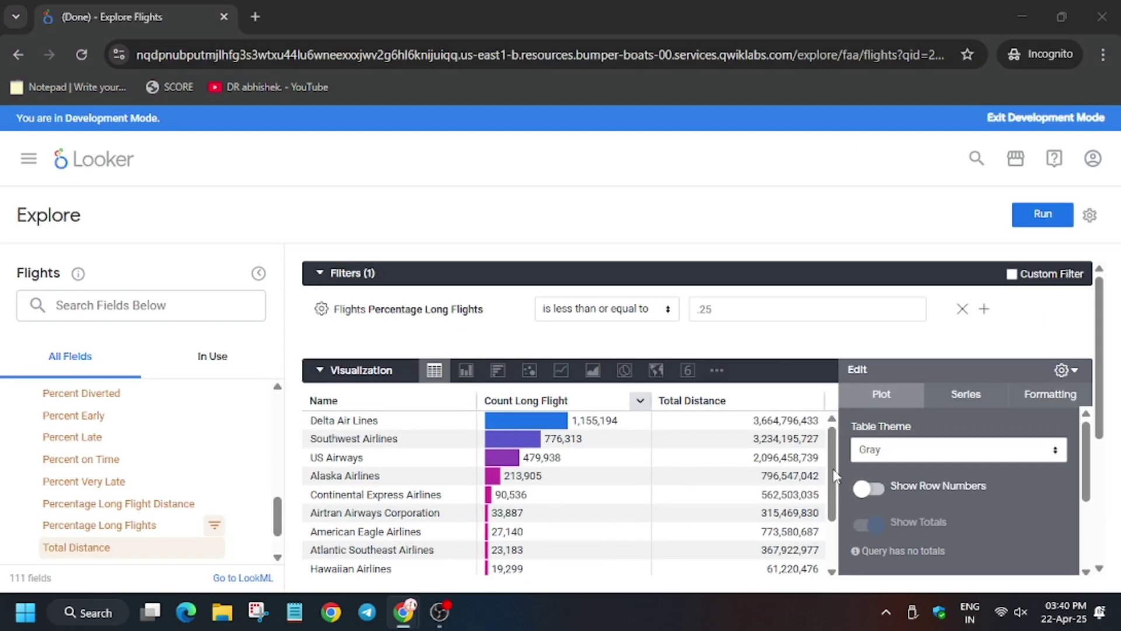
key(alt+Tab)
scroll(425, 421, down, 1)
scroll(525, 421, down, 1)
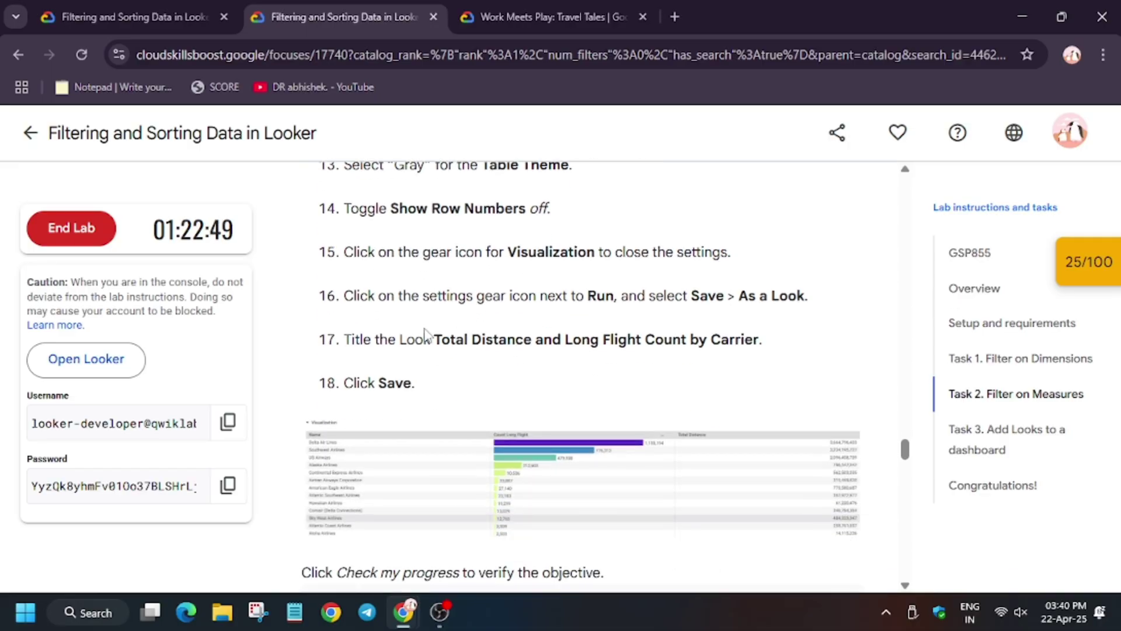
drag(436, 340, 762, 349)
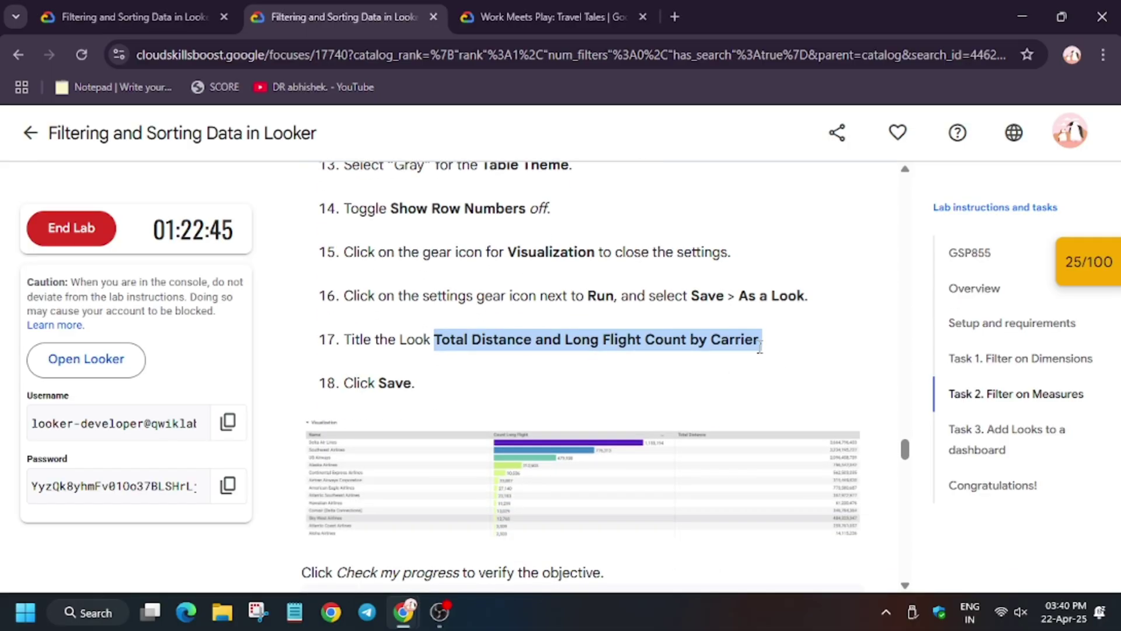
Step: Save the Look 'Total Distance and Long Flight Count by Carrier' in Developer Student, then check progress
key(ctrl+c)
click(104, 17)
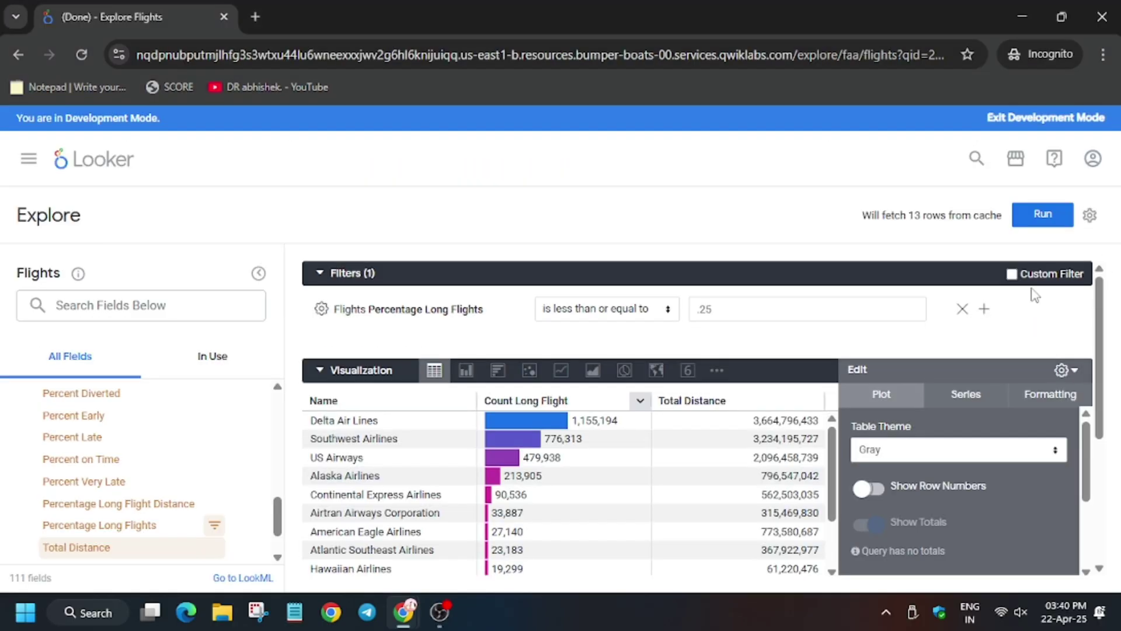
click(1090, 215)
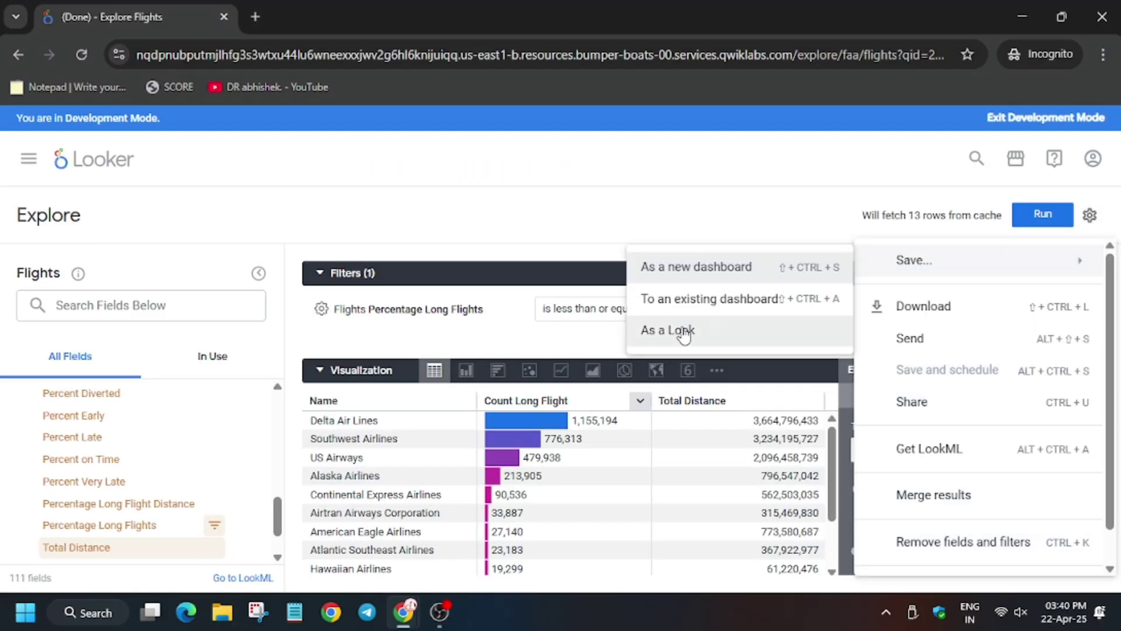
click(668, 329)
key(ctrl+v)
click(283, 392)
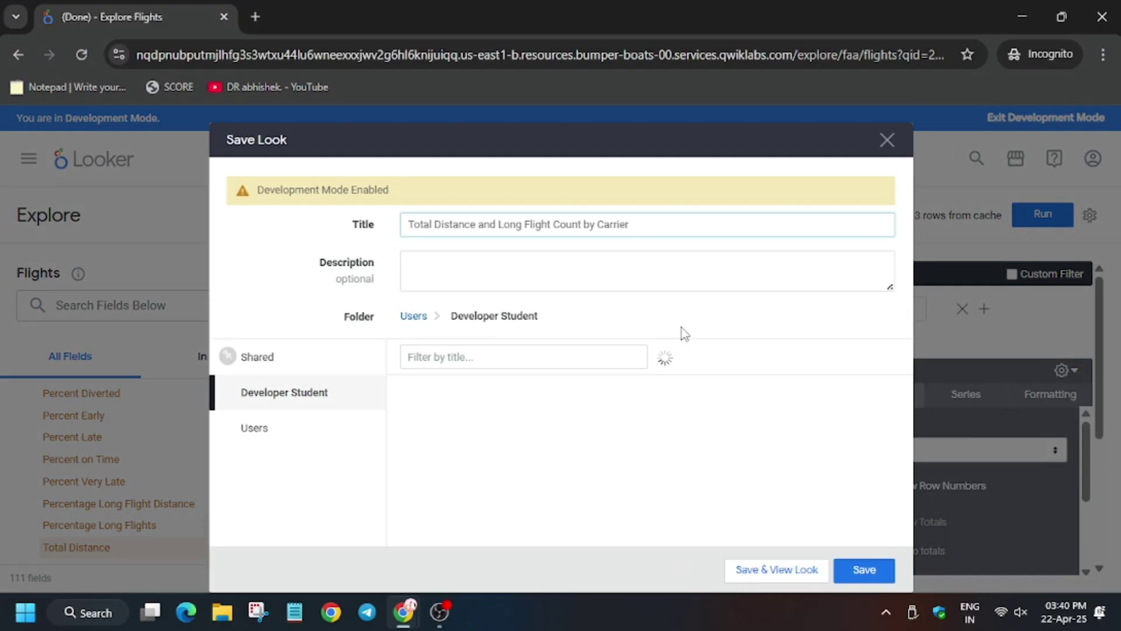
click(864, 569)
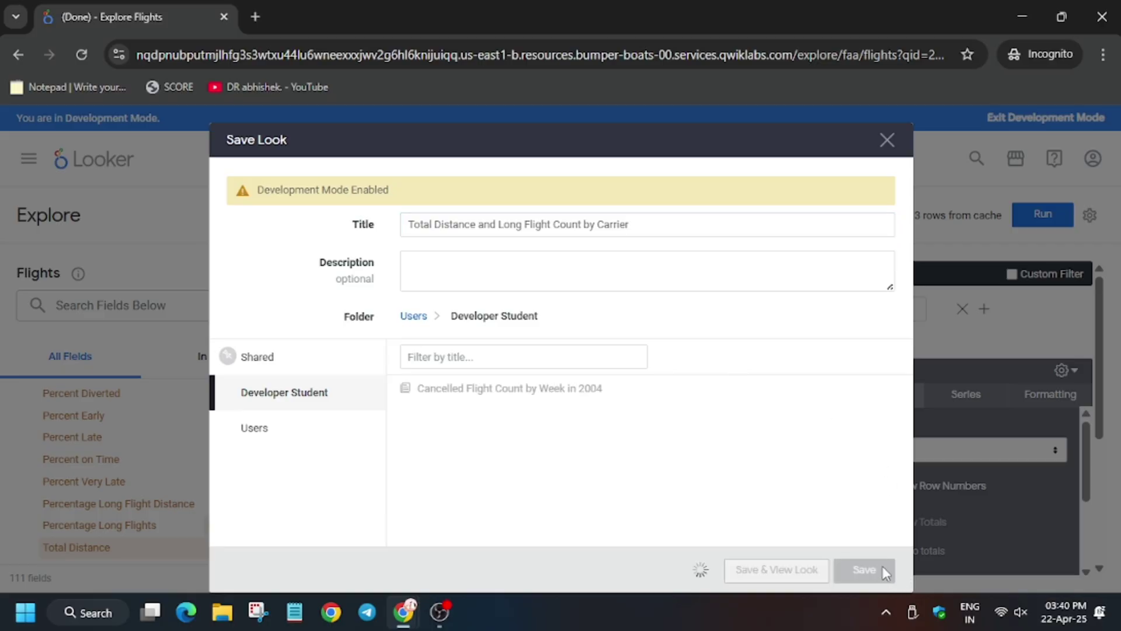
click(133, 17)
scroll(543, 421, down, 5)
scroll(481, 326, down, 2)
click(480, 315)
scroll(485, 309, down, 3)
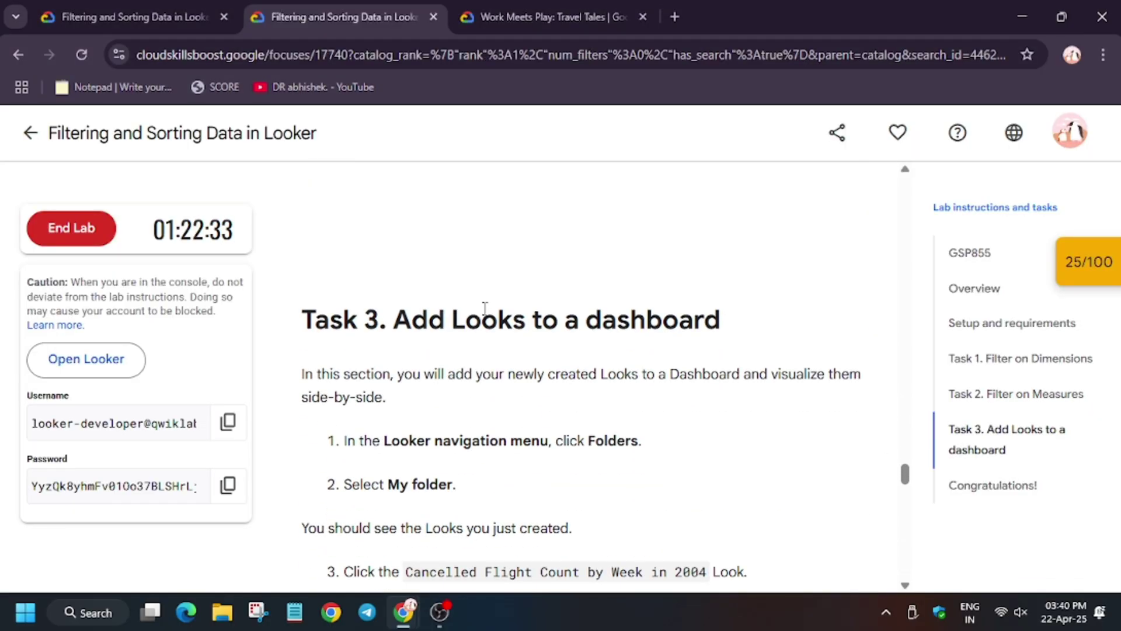
scroll(484, 309, up, 2)
scroll(484, 309, up, 1)
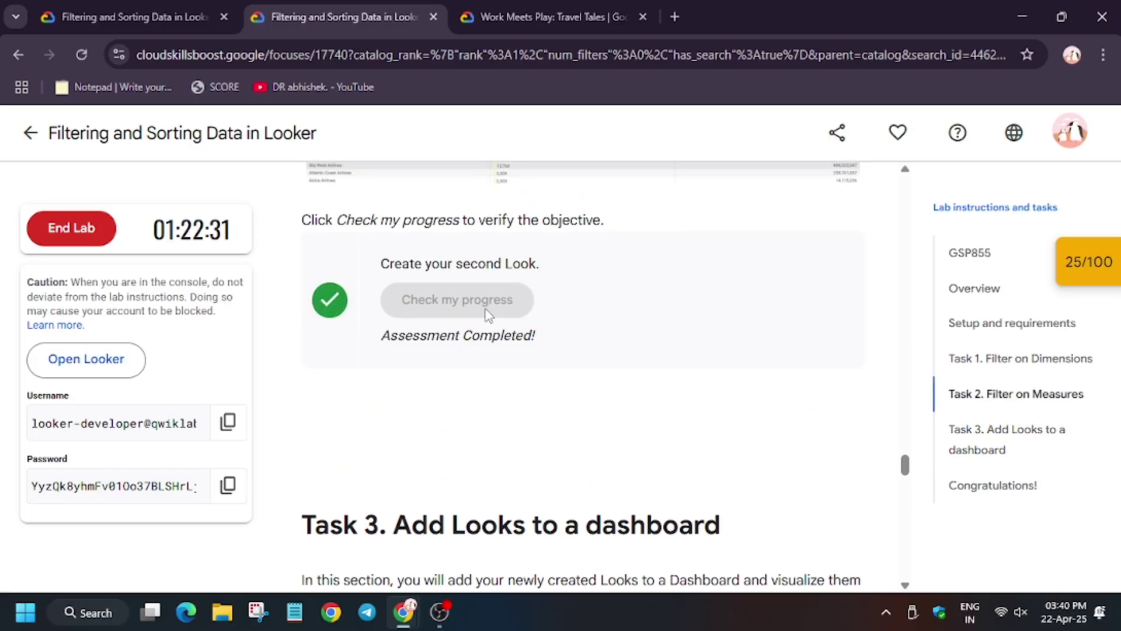
scroll(488, 316, down, 1)
scroll(488, 316, down, 3)
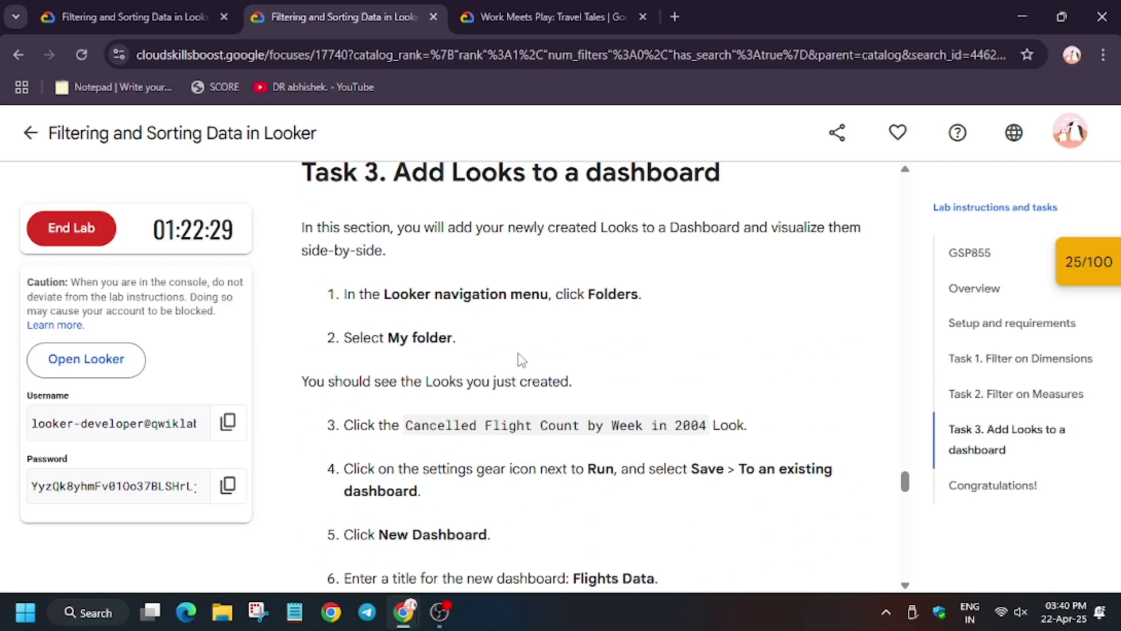
Step: Switch from the lab instructions back to the Looker window
key(alt+Tab)
click(104, 160)
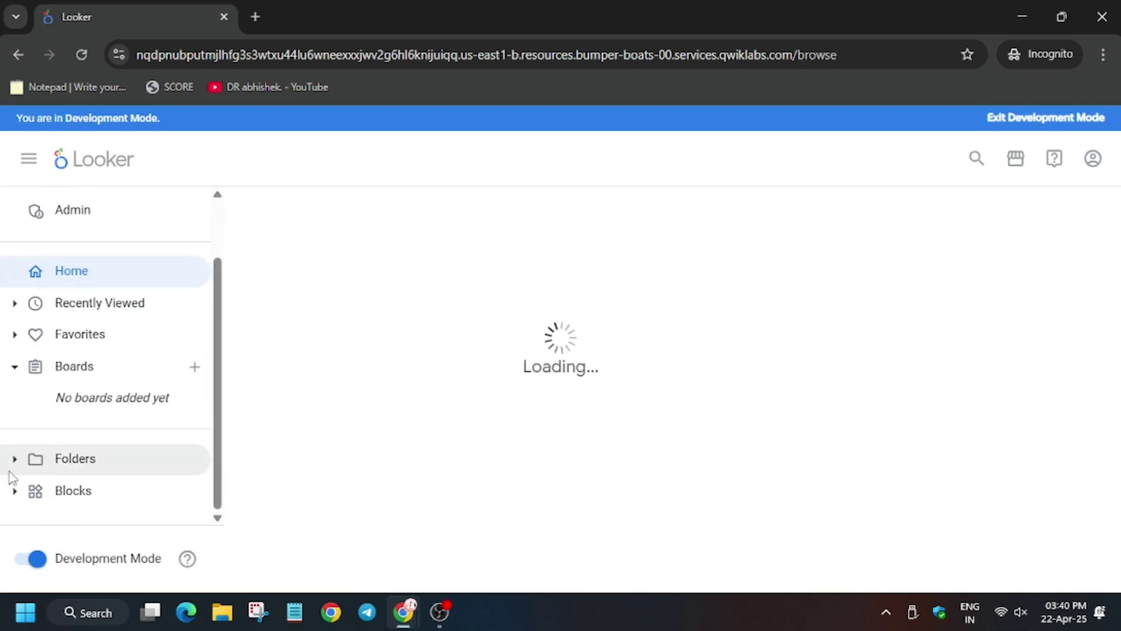
Step: Open My folder, select both saved Looks, and show them as grid tiles
click(14, 457)
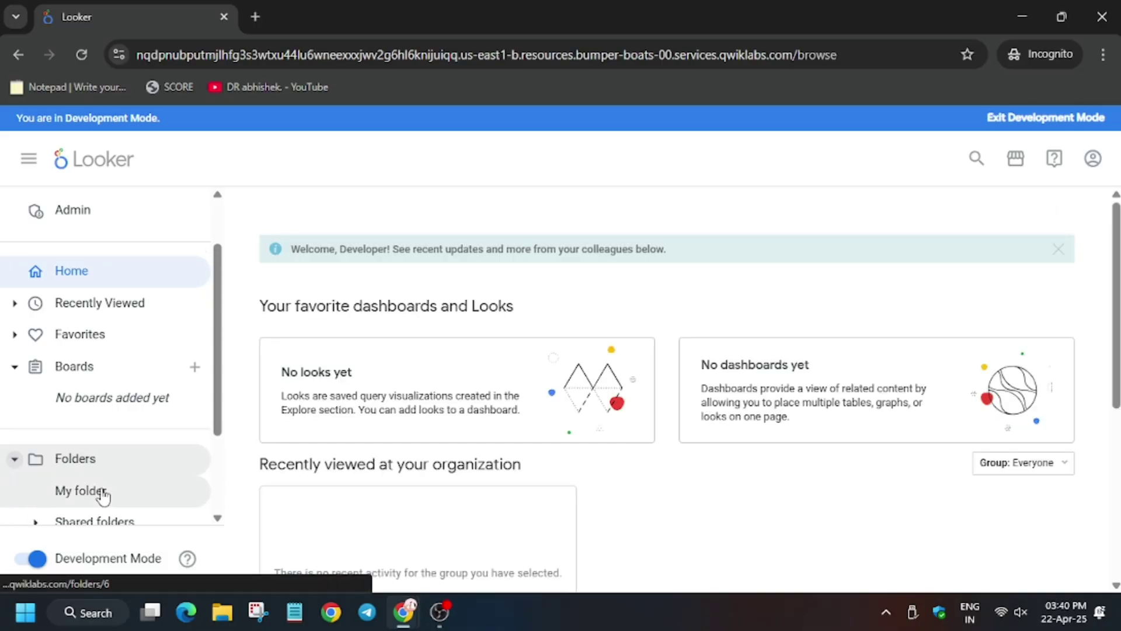
click(83, 490)
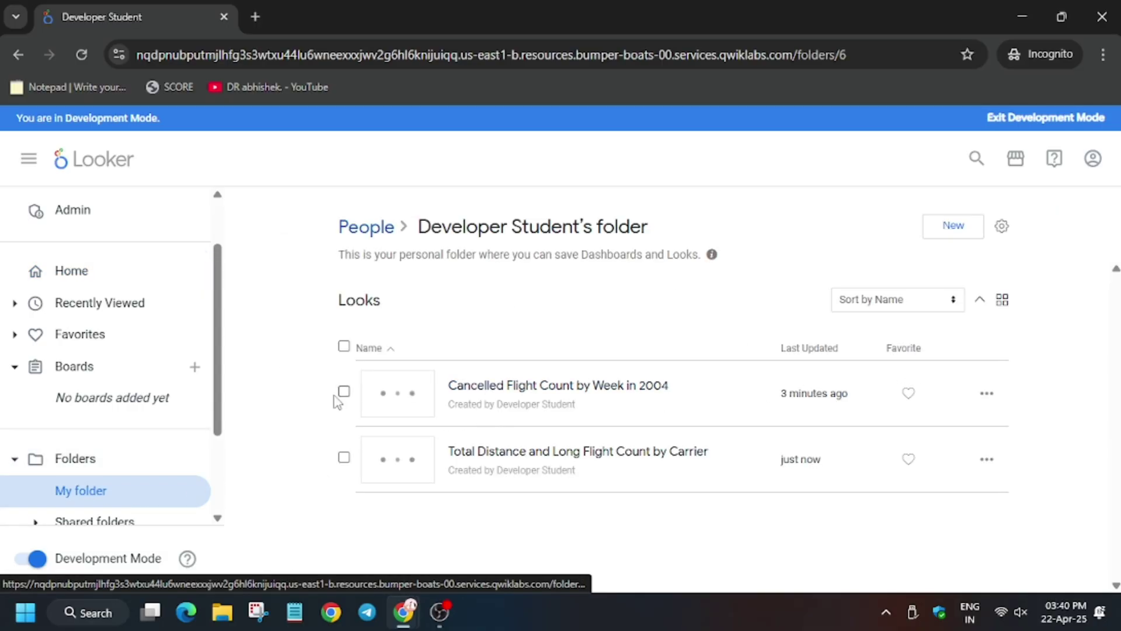
click(343, 394)
click(344, 459)
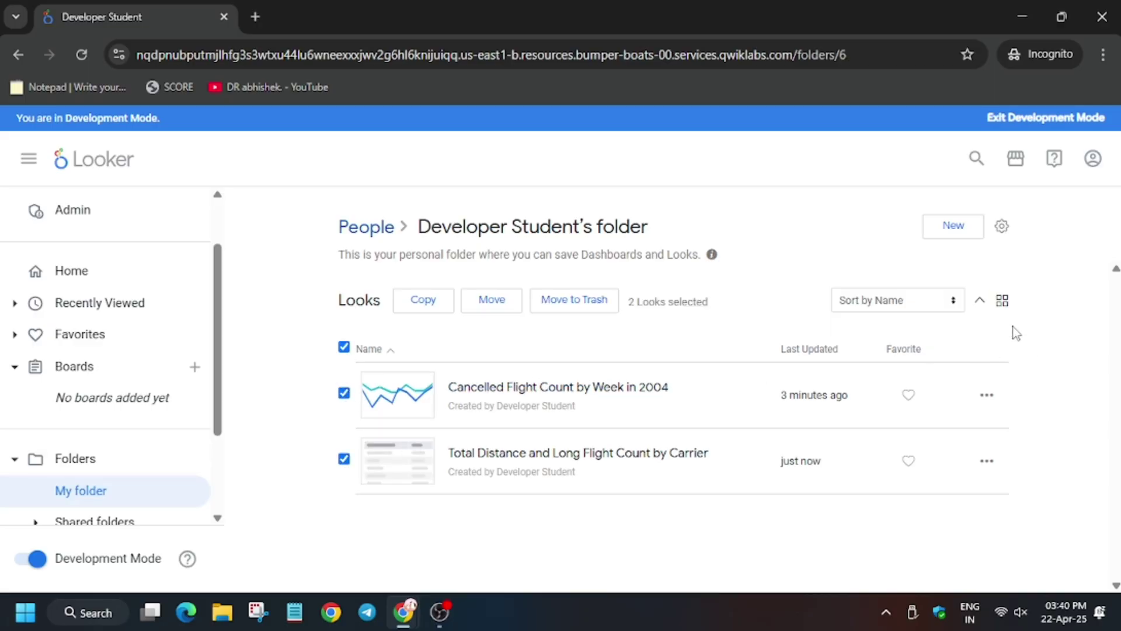
click(1002, 301)
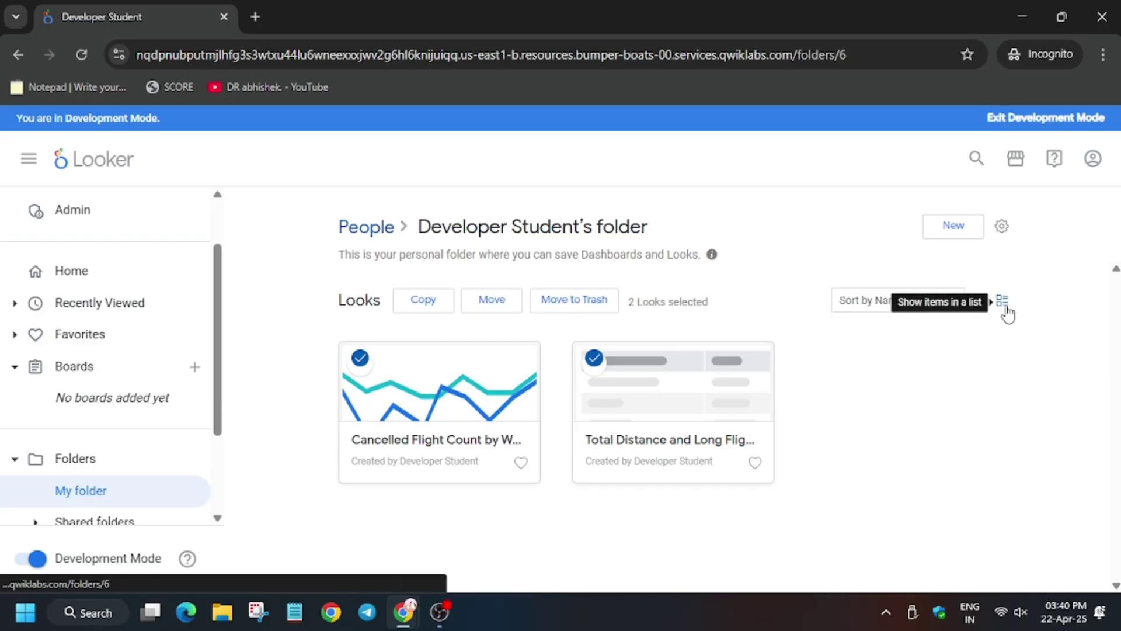
Step: Open the cancelled-flight and carrier distance Looks in new tabs, and copy the 'Flights Data' title
ctrl+click(429, 403)
ctrl+click(650, 414)
click(134, 17)
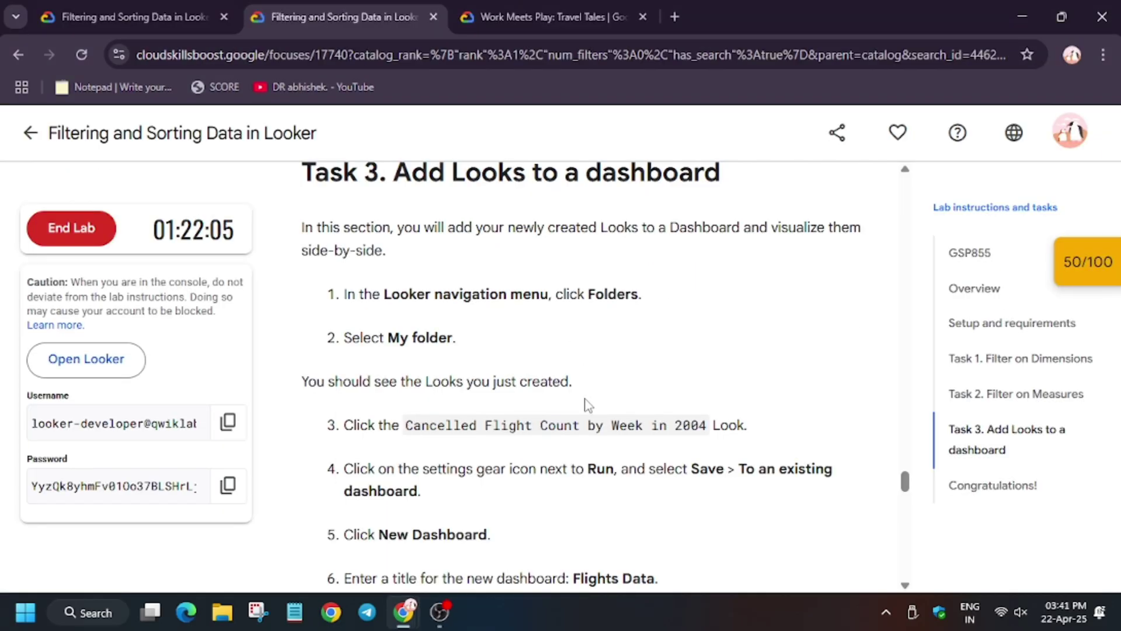
scroll(574, 394, down, 2)
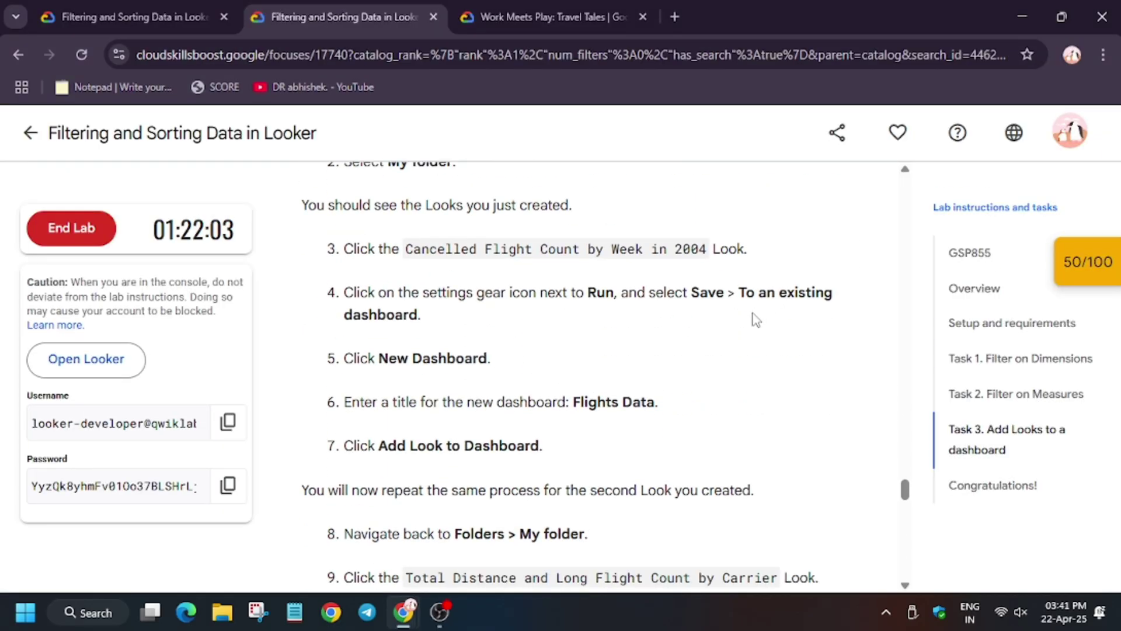
drag(573, 404, 657, 404)
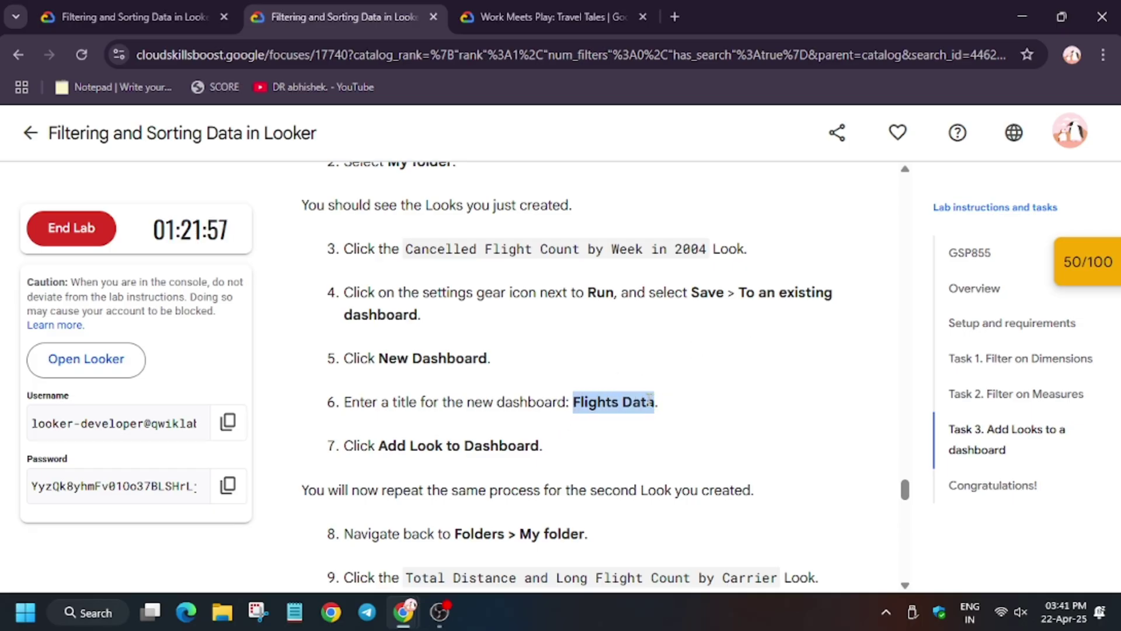
Step: Create a new 'Flights Data' dashboard from the cancelled-flight Look
key(alt+Tab)
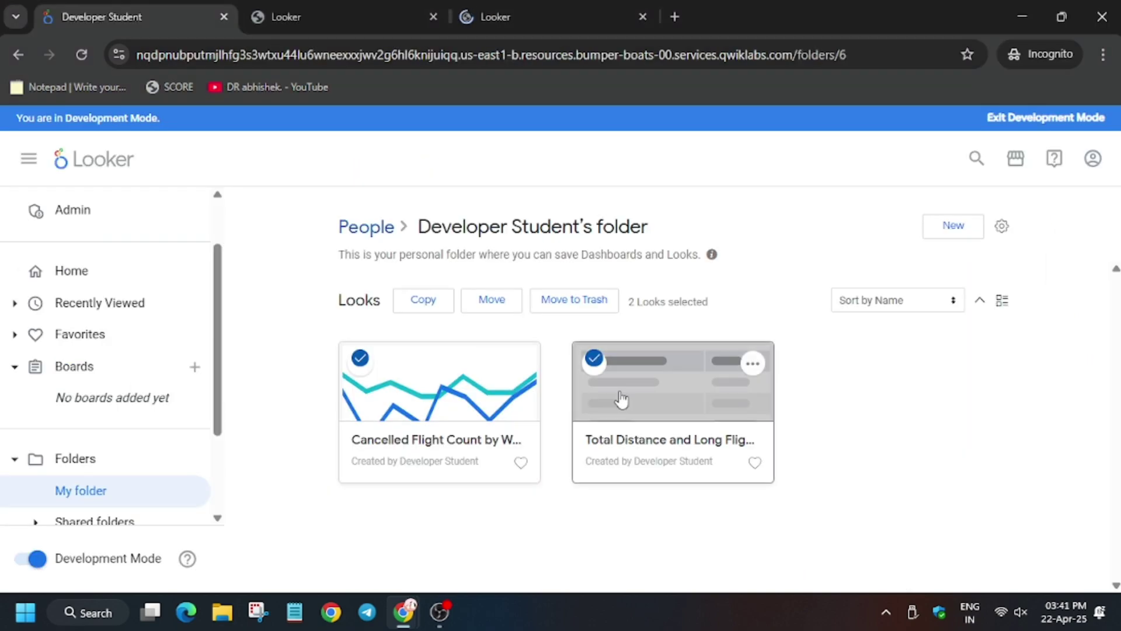
click(342, 17)
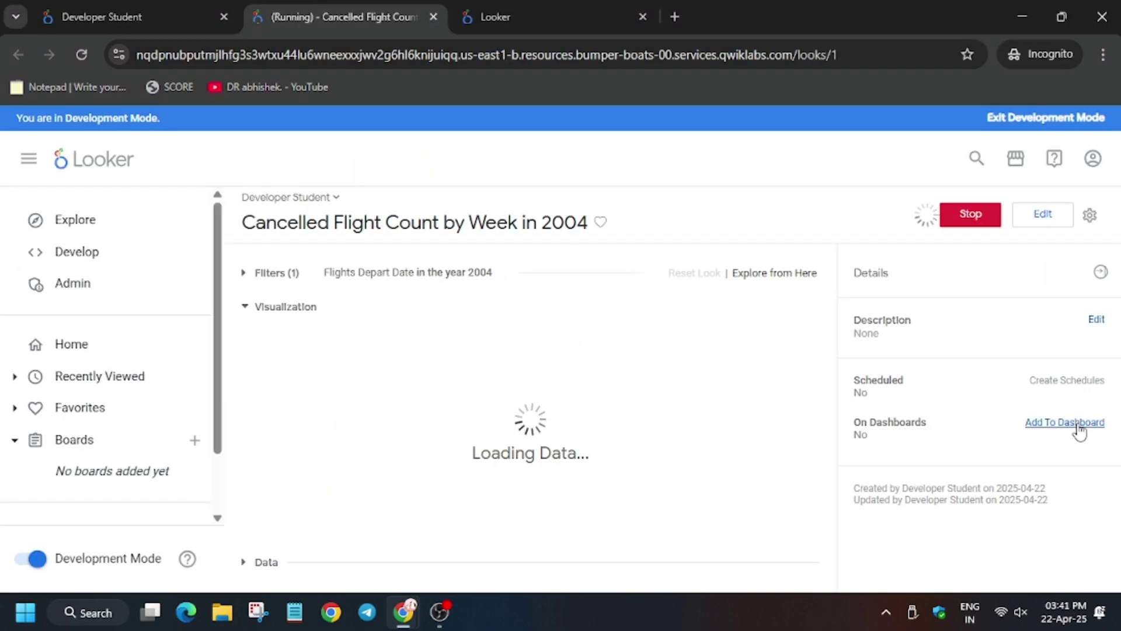
click(1064, 421)
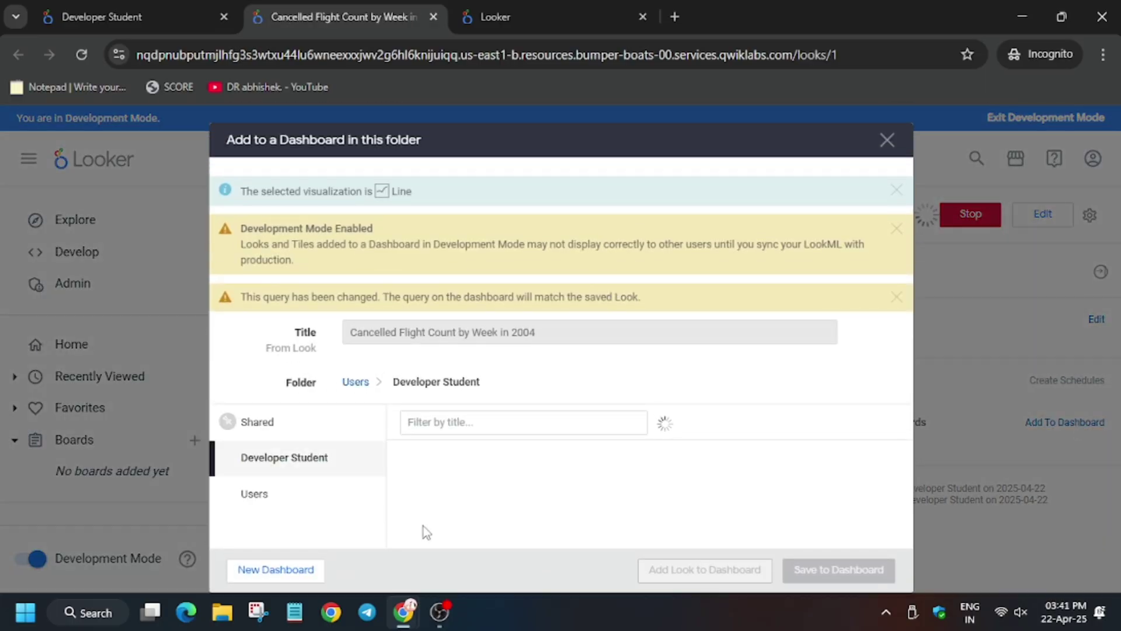
click(275, 570)
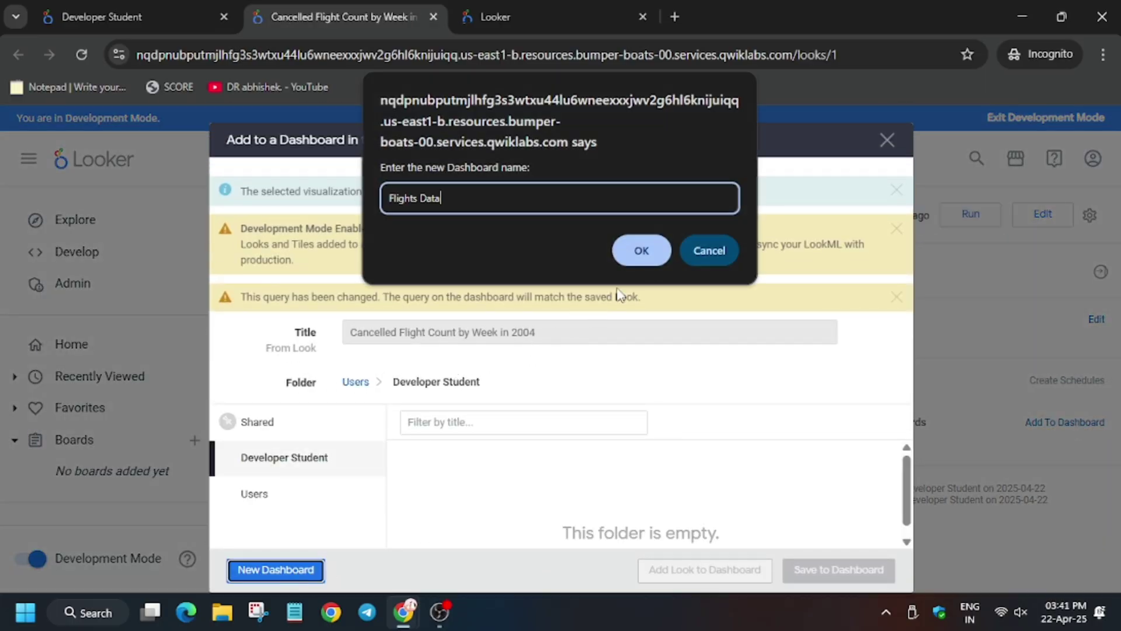
click(641, 250)
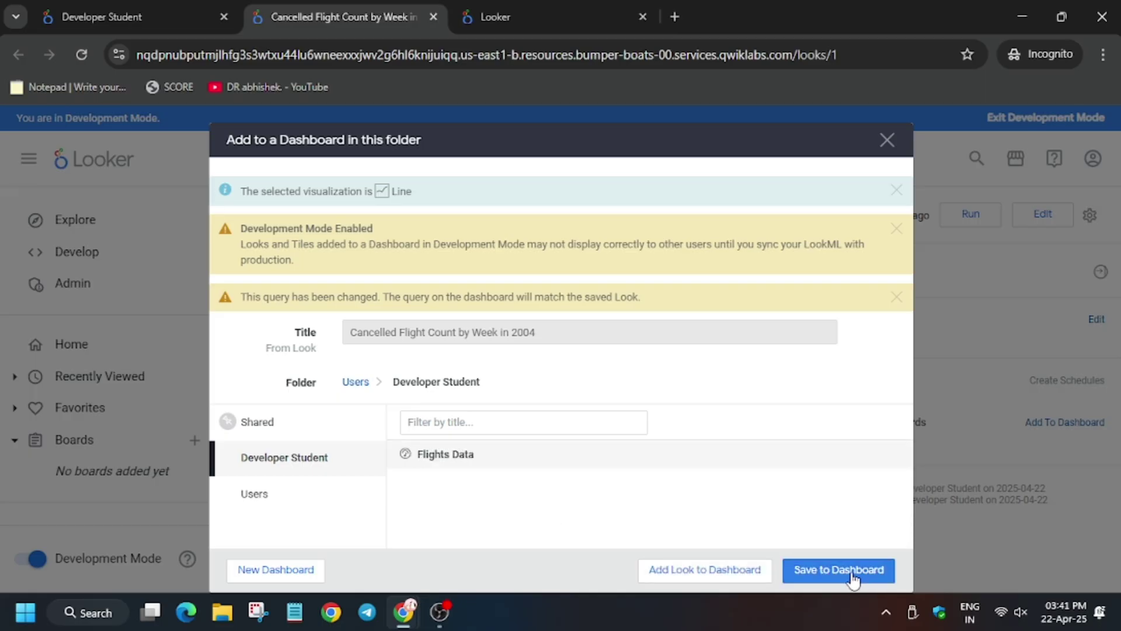
click(838, 569)
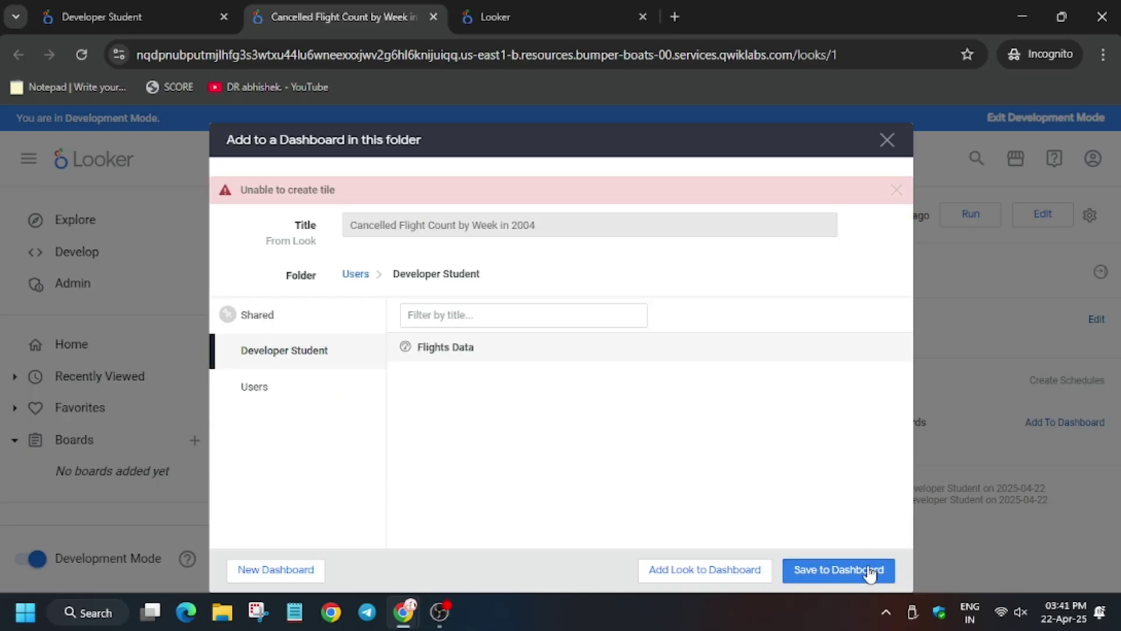
Step: After the failed save, add the cancelled-flight Look to the Flights Data dashboard
click(745, 572)
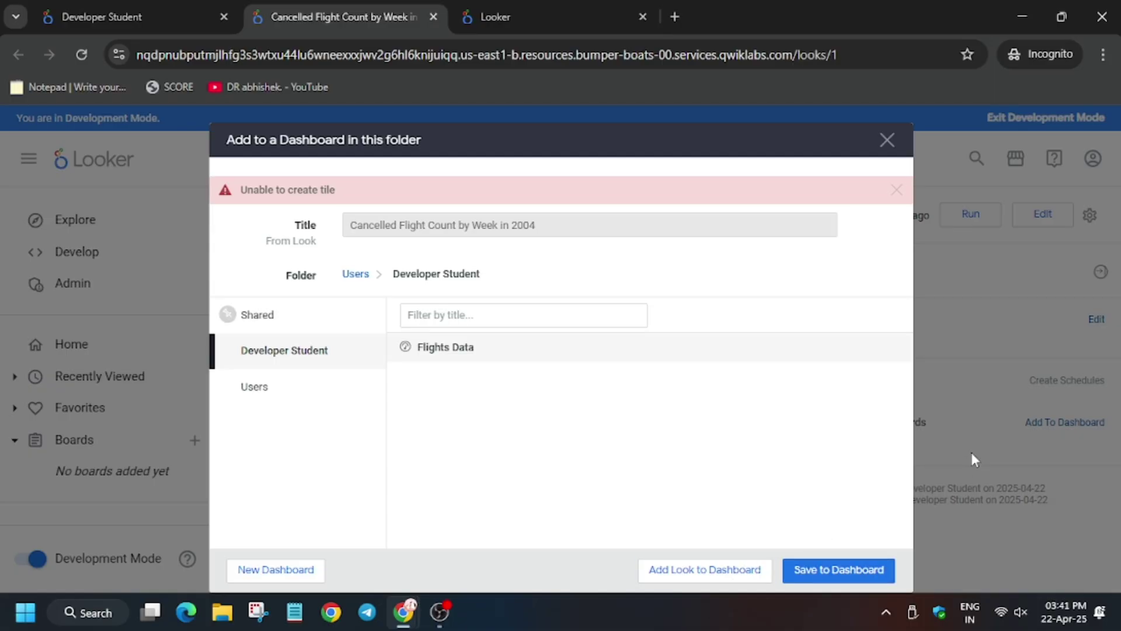
click(889, 138)
click(1060, 422)
click(445, 417)
click(704, 569)
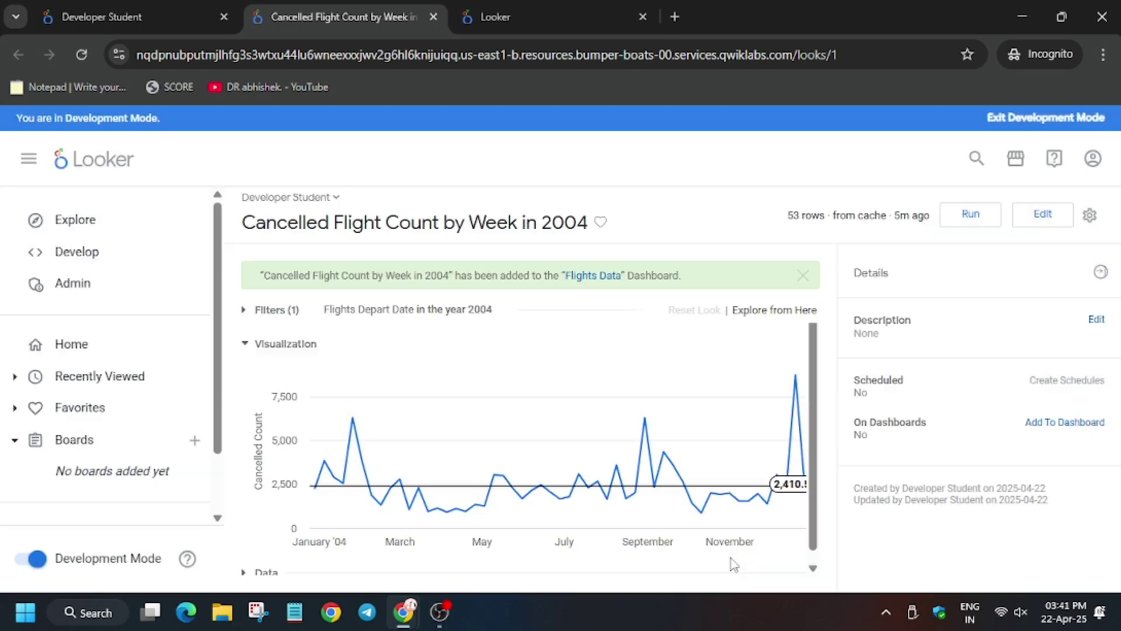
Step: Add the carrier distance Look to the Flights Data dashboard
click(541, 17)
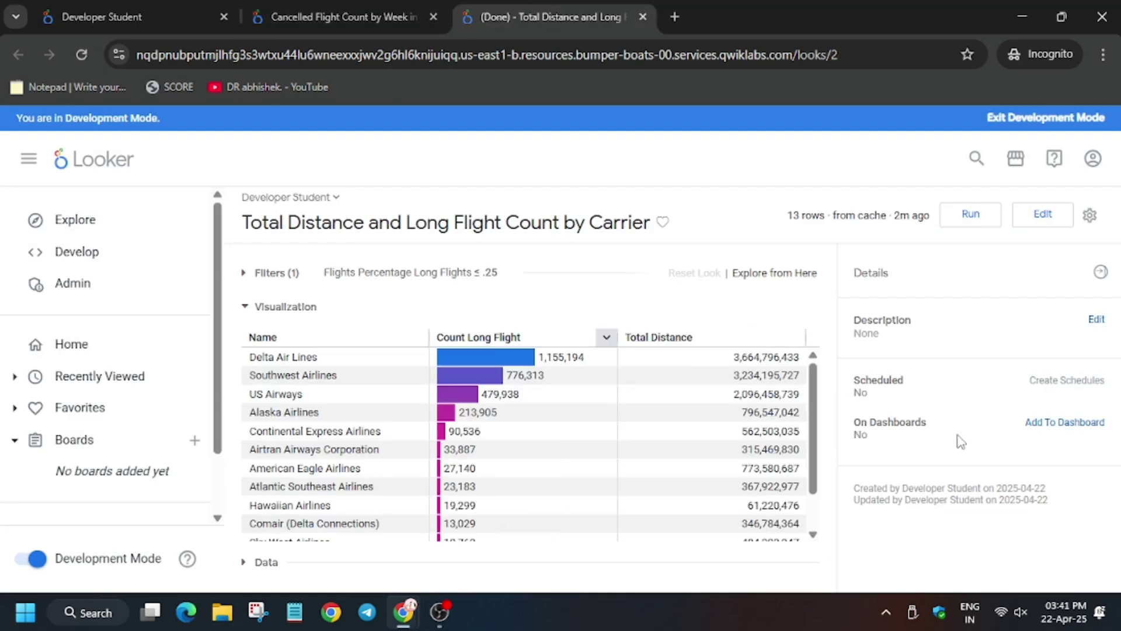
click(1065, 422)
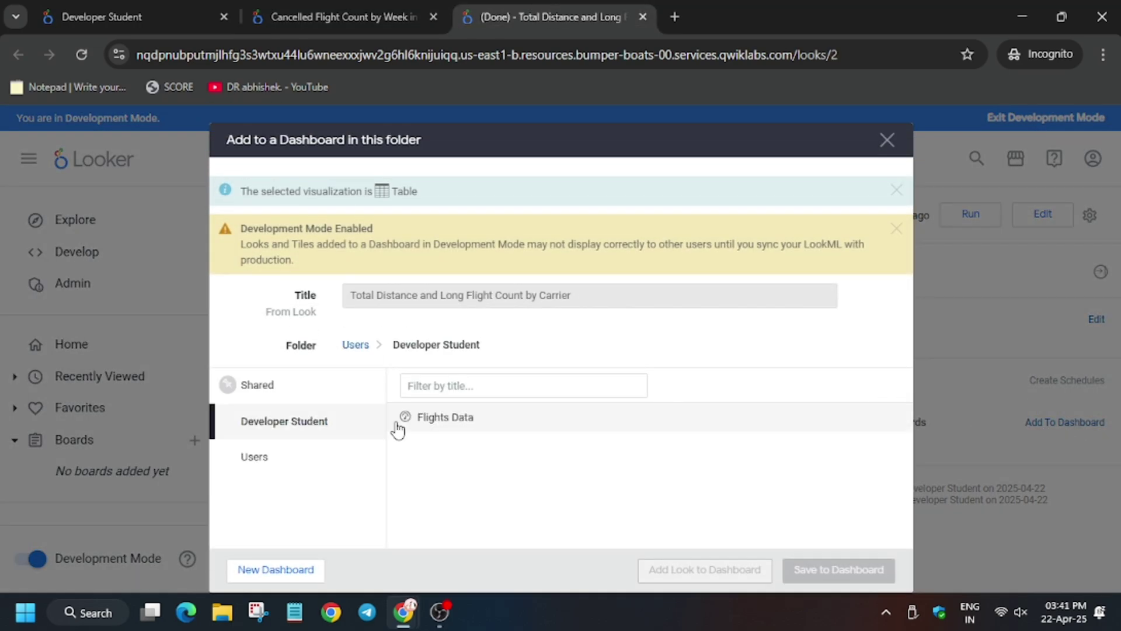
click(445, 417)
click(705, 569)
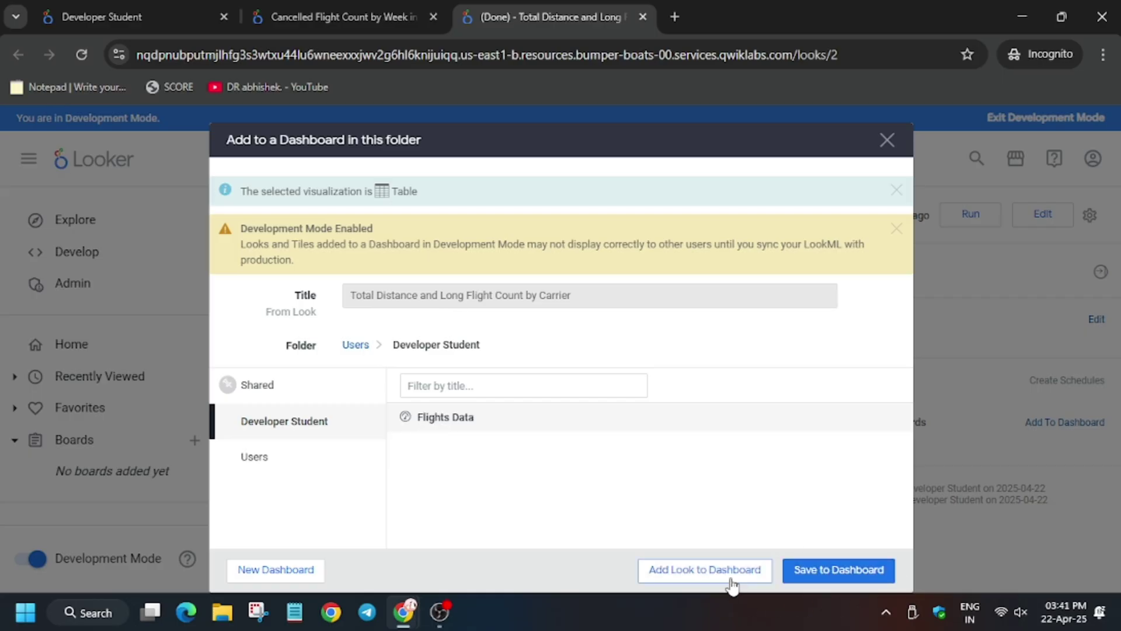
Step: Run the Task 3 progress check in the lab, then return to the top of the instructions
key(alt+Tab)
scroll(526, 394, down, 1)
scroll(371, 427, down, 5)
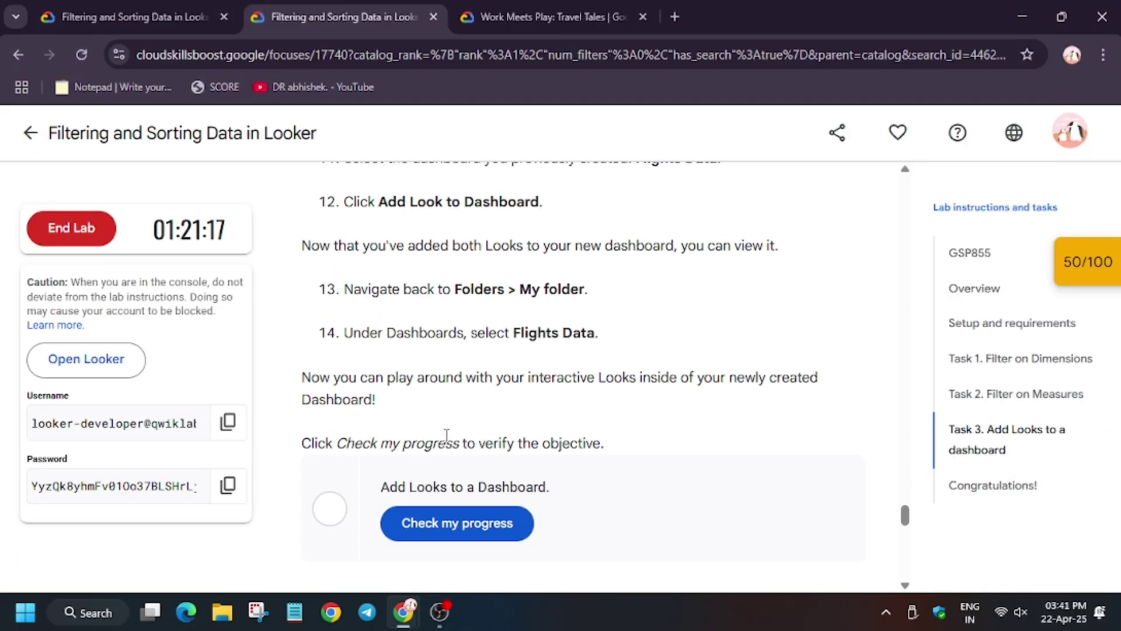
click(456, 522)
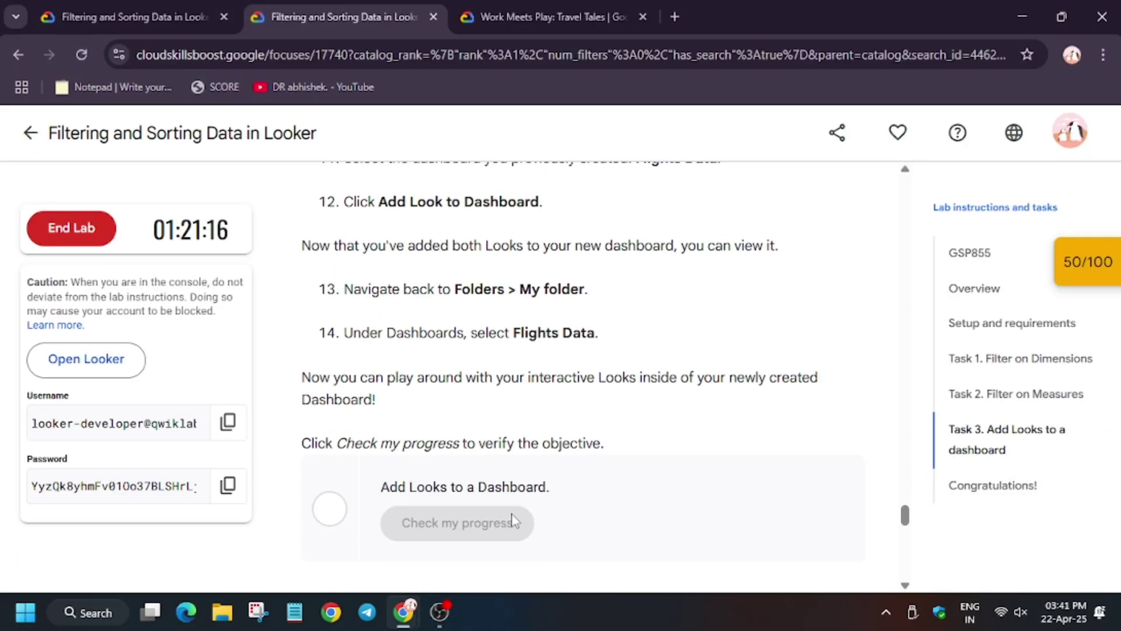
click(970, 253)
scroll(974, 373, down, 1)
scroll(975, 373, up, 1)
scroll(596, 350, up, 3)
scroll(593, 286, up, 2)
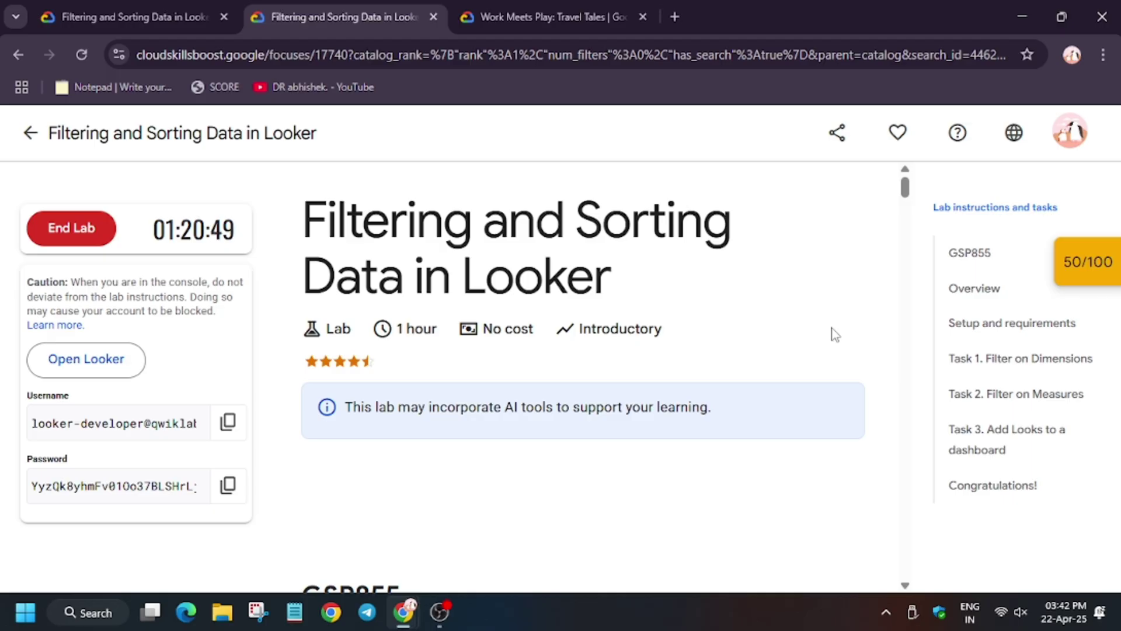
scroll(834, 334, down, 15)
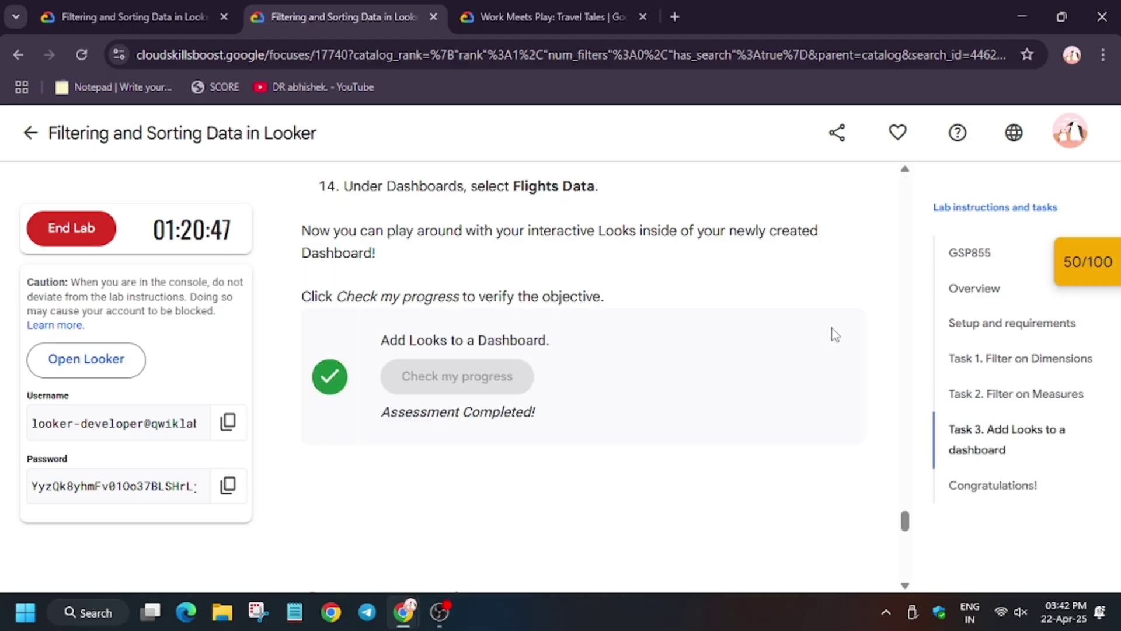